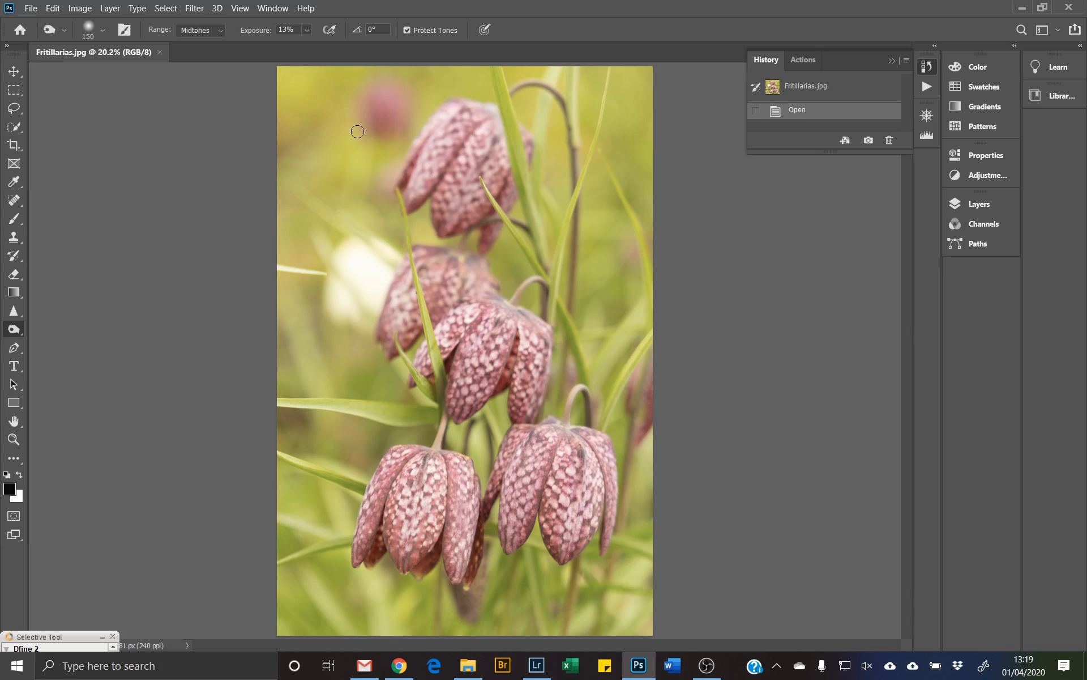
Try a harder edge on the Burn brush and return its hardness to 0%
{"action": "left_click", "coordinate": [103, 33]}
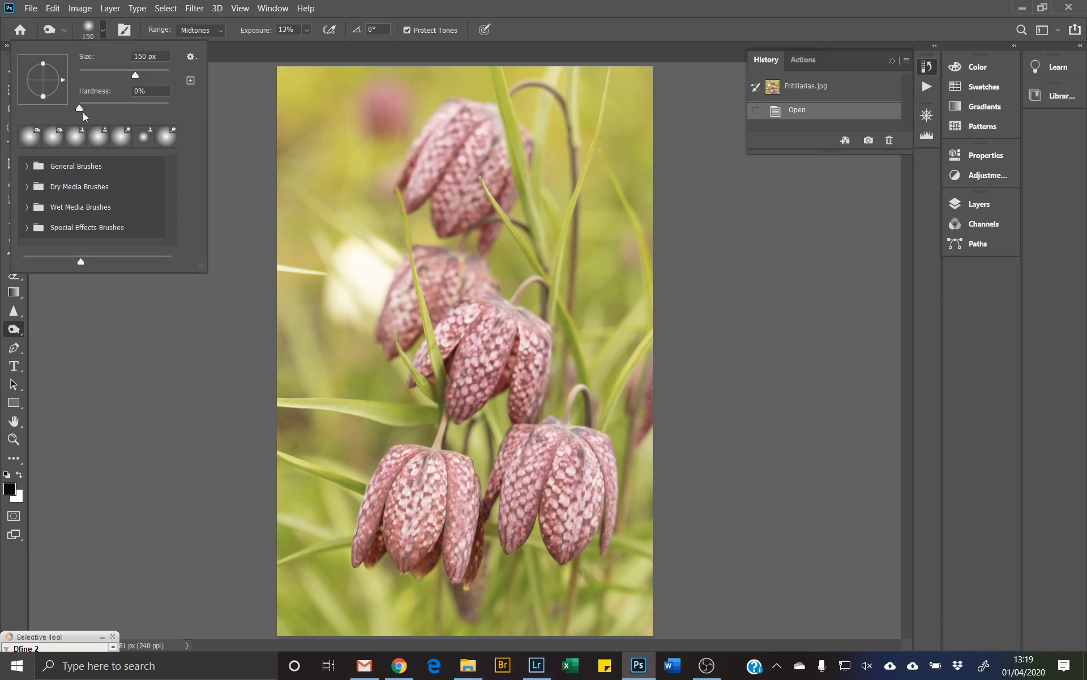
{"action": "left_click_drag", "start_coordinate": [81, 107], "coordinate": [181, 118]}
{"action": "left_click_drag", "start_coordinate": [170, 107], "coordinate": [68, 108]}
{"action": "left_click", "coordinate": [170, 329]}
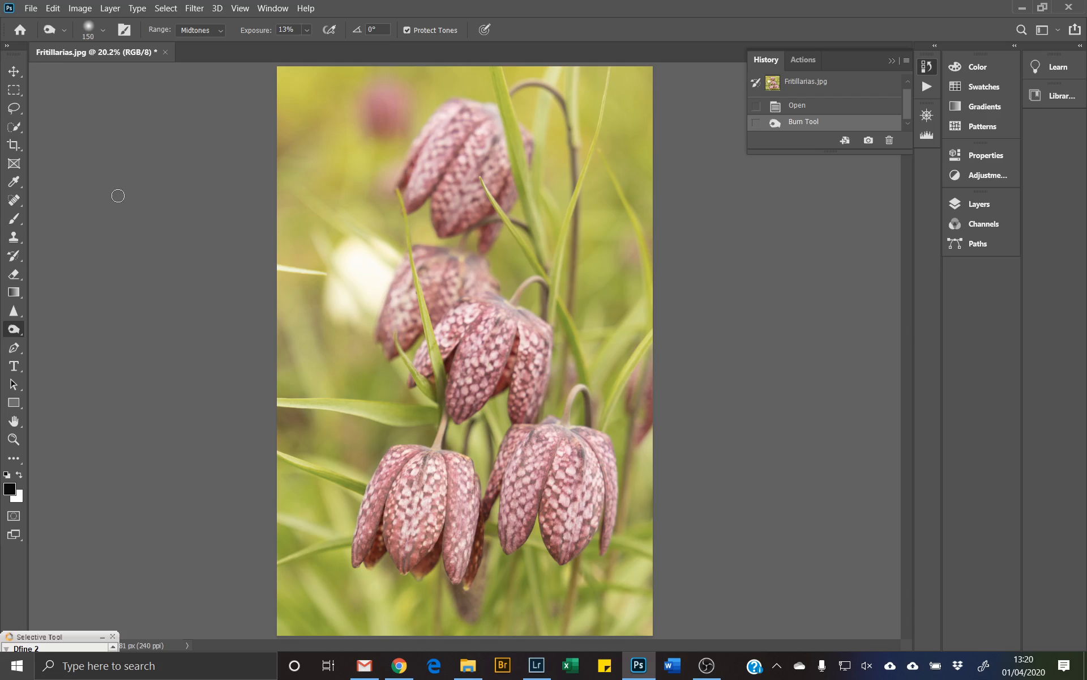
Enlarge the Burn brush to 400 px and darken a spot of green background beside the uppermost flower
{"action": "key", "text": "bracketright"}
{"action": "key", "text": "bracketright"}
{"action": "key", "text": "bracketright"}
{"action": "key", "text": "bracketright"}
{"action": "key", "text": "bracketleft"}
{"action": "key", "text": "bracketright"}
{"action": "key", "text": "bracketright"}
{"action": "key", "text": "bracketleft"}
{"action": "key", "text": "bracketright"}
{"action": "left_click", "coordinate": [337, 164]}
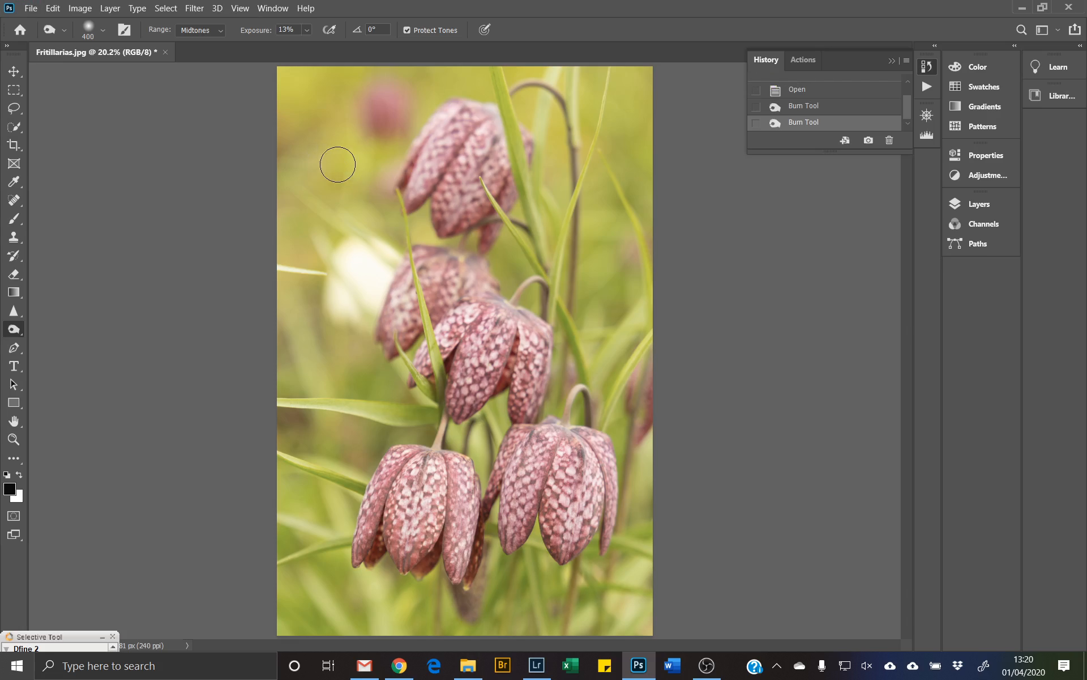
Alternately dodge and burn the same background spot beside the uppermost flower, finishing with a dodge
{"action": "left_click", "coordinate": [339, 164], "text": "alt"}
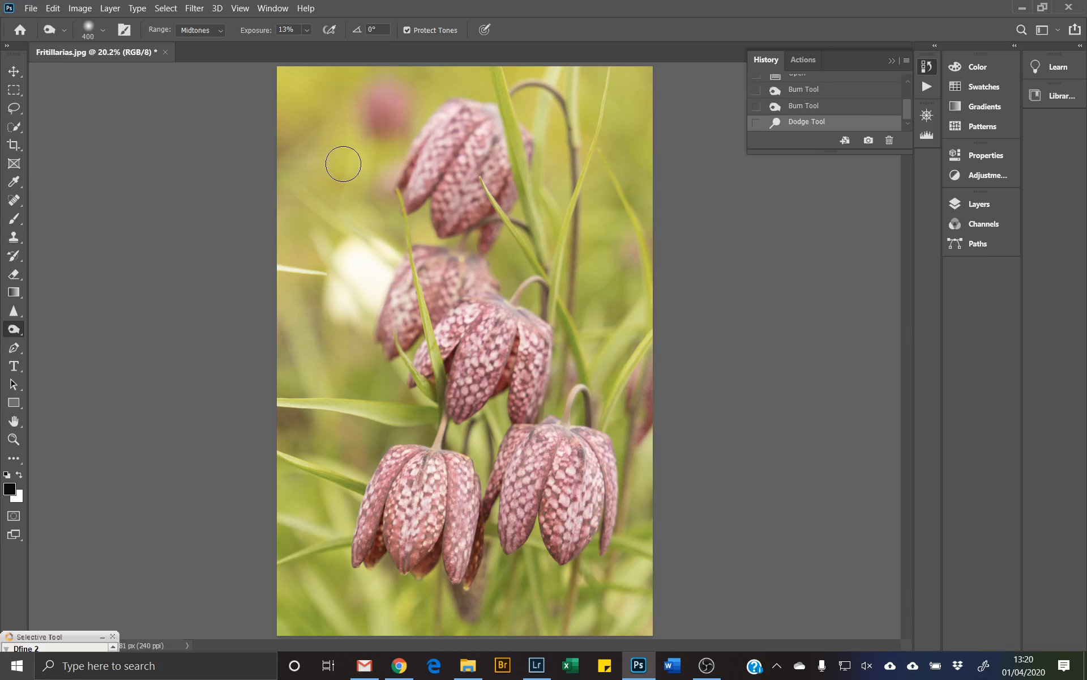
{"action": "left_click", "coordinate": [357, 167]}
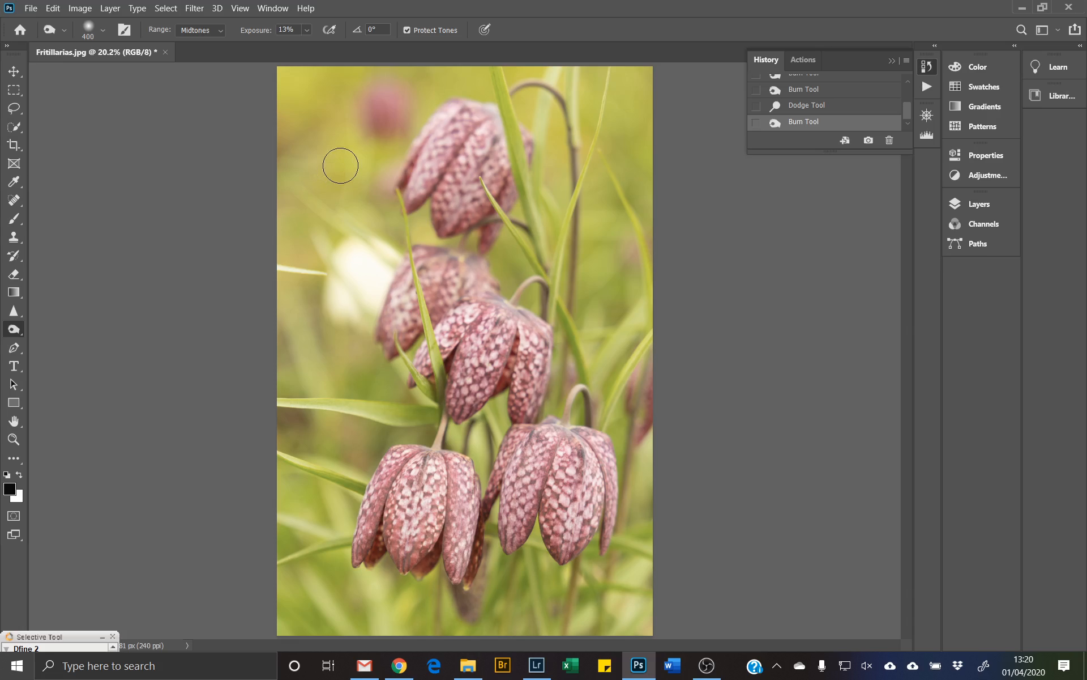
{"action": "left_click", "coordinate": [340, 165], "text": "alt"}
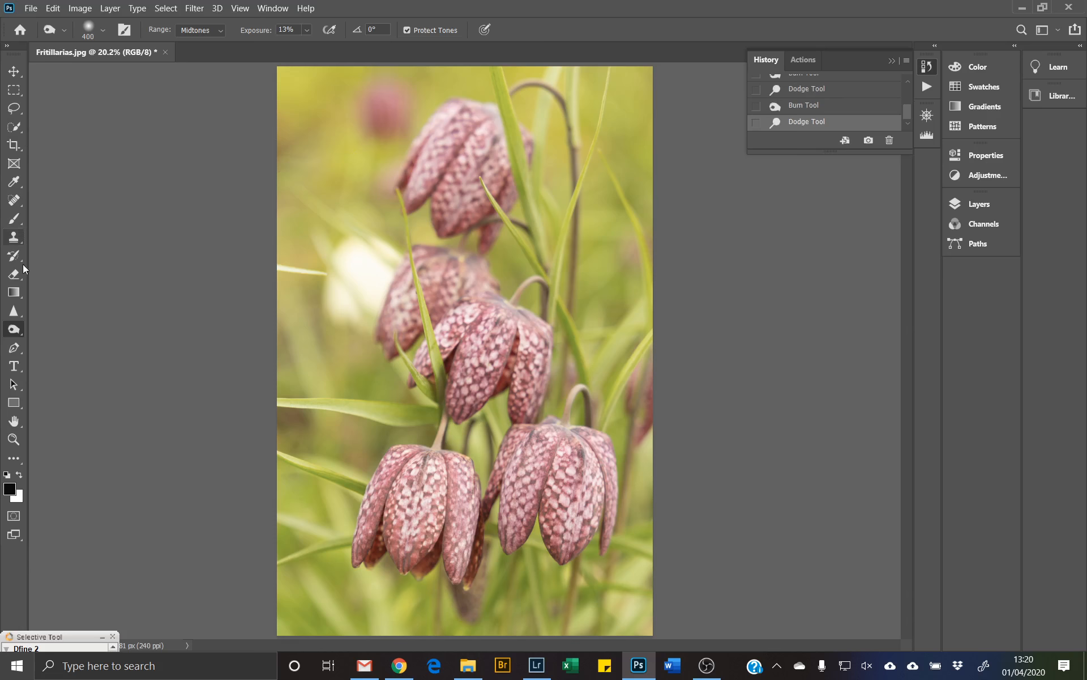
Clone green background over the blurred pink flower beside the uppermost bloom with a 500 px Clone Stamp
{"action": "left_click", "coordinate": [15, 237]}
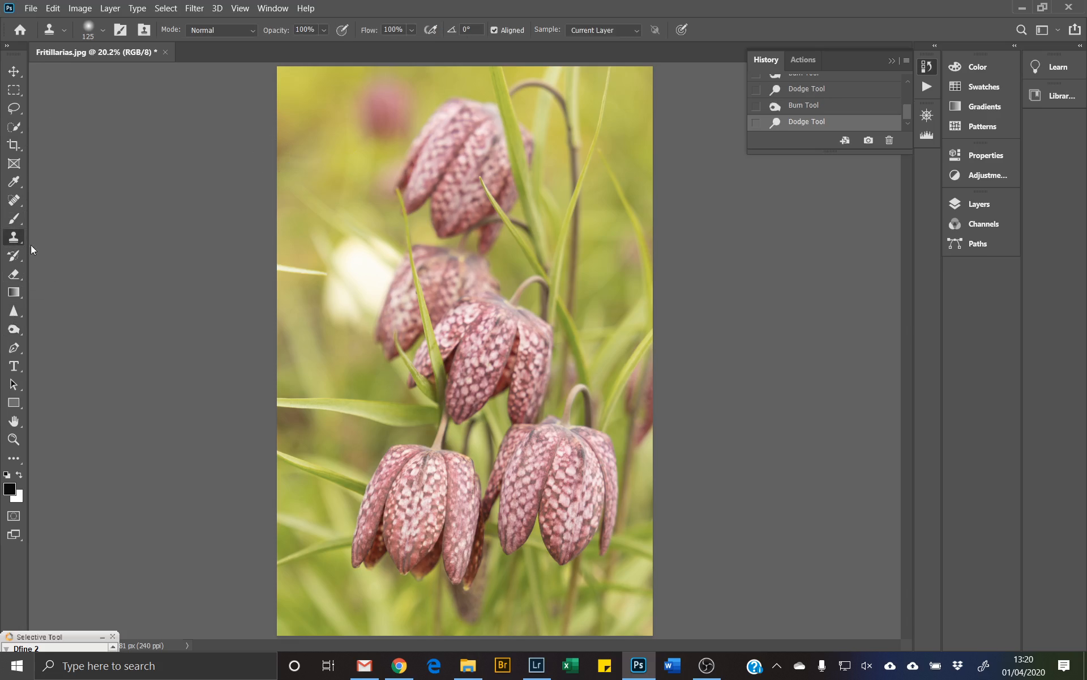
{"action": "key", "text": "bracketright"}
{"action": "key", "text": "bracketright"}
{"action": "key", "text": "bracketright"}
{"action": "key", "text": "bracketright"}
{"action": "key", "text": "bracketright"}
{"action": "key", "text": "alt"}
{"action": "key", "text": "bracketright"}
{"action": "key", "text": "bracketright"}
{"action": "mouse_move", "coordinate": [364, 139]}
{"action": "left_mouse_down"}
{"action": "mouse_move", "coordinate": [385, 121]}
{"action": "mouse_move", "coordinate": [371, 108]}
{"action": "mouse_move", "coordinate": [396, 114]}
{"action": "mouse_move", "coordinate": [395, 100]}
{"action": "mouse_move", "coordinate": [347, 145]}
{"action": "left_mouse_up"}
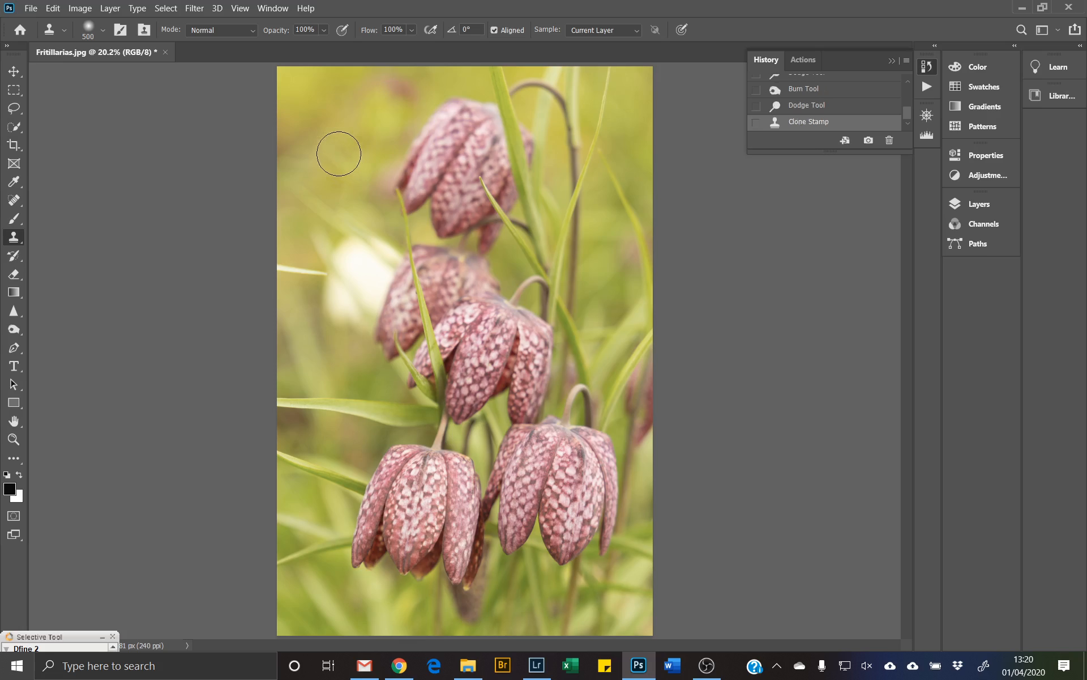
Resample nearby background and clone over the remaining pink traces and uneven patches around the removed flower
{"action": "left_click", "coordinate": [304, 92], "text": "alt"}
{"action": "left_click_drag", "start_coordinate": [376, 99], "coordinate": [396, 94]}
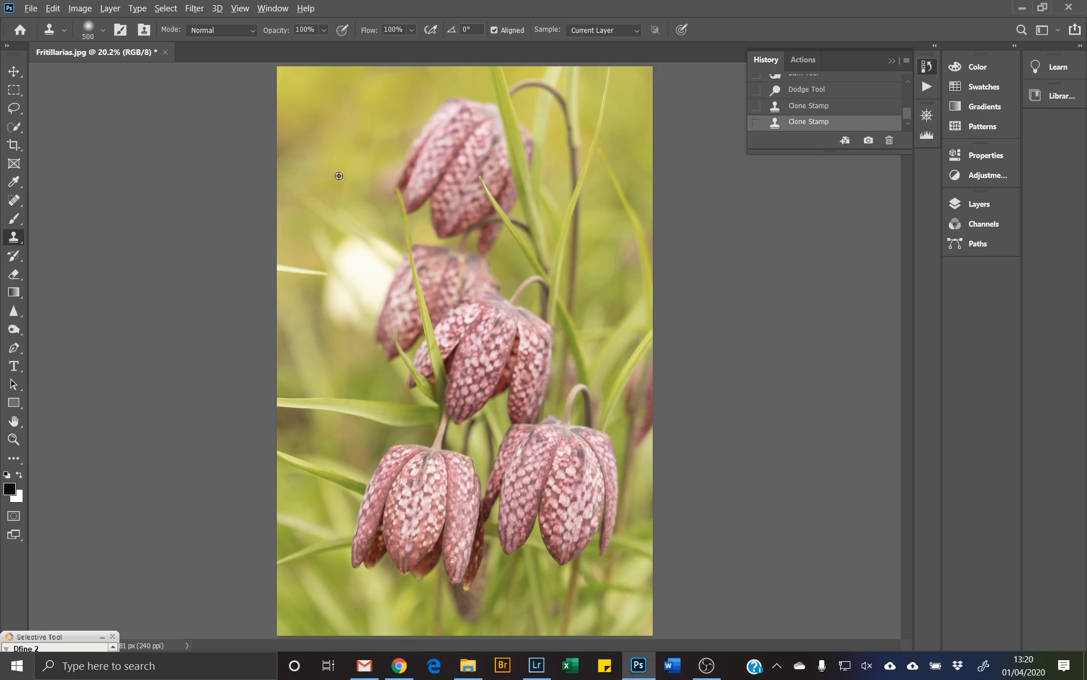
{"action": "left_click", "coordinate": [339, 175], "text": "alt"}
{"action": "left_click_drag", "start_coordinate": [347, 136], "coordinate": [347, 110]}
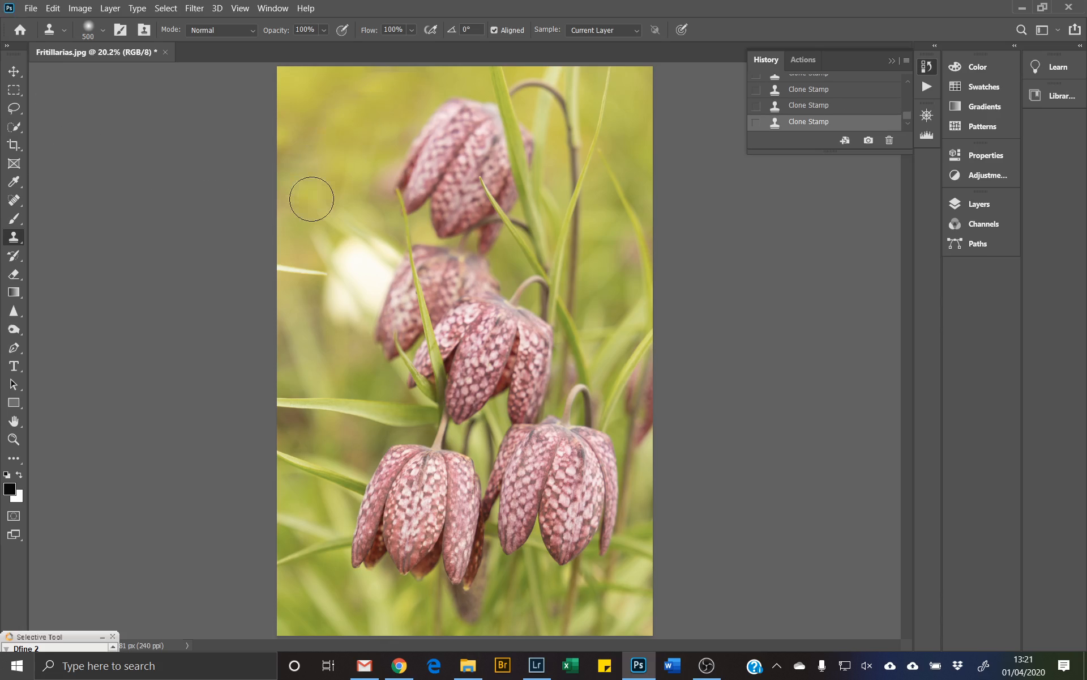
{"action": "left_click", "coordinate": [300, 138]}
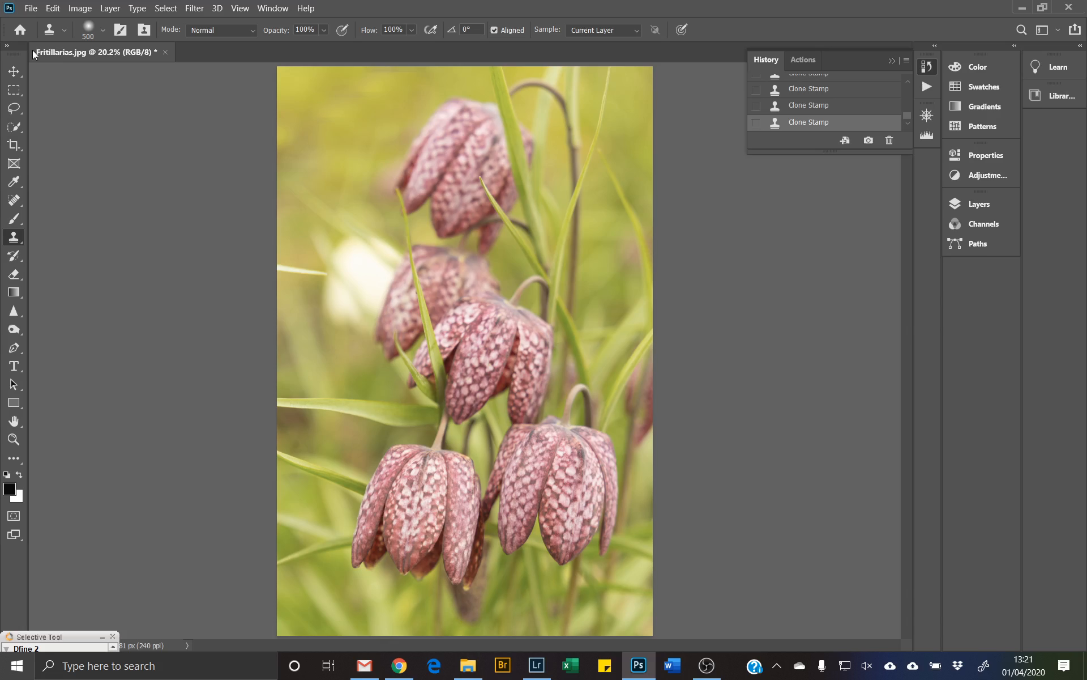
Darken the blurred white flower and the background around it with a 600 px Burn brush set to Midtones
{"action": "mouse_move", "coordinate": [334, 300]}
{"action": "left_mouse_down"}
{"action": "mouse_move", "coordinate": [374, 202]}
{"action": "mouse_move", "coordinate": [327, 311]}
{"action": "mouse_move", "coordinate": [381, 257]}
{"action": "mouse_move", "coordinate": [330, 301]}
{"action": "mouse_move", "coordinate": [349, 334]}
{"action": "mouse_move", "coordinate": [351, 275]}
{"action": "left_mouse_up"}
{"action": "left_click", "coordinate": [14, 332]}
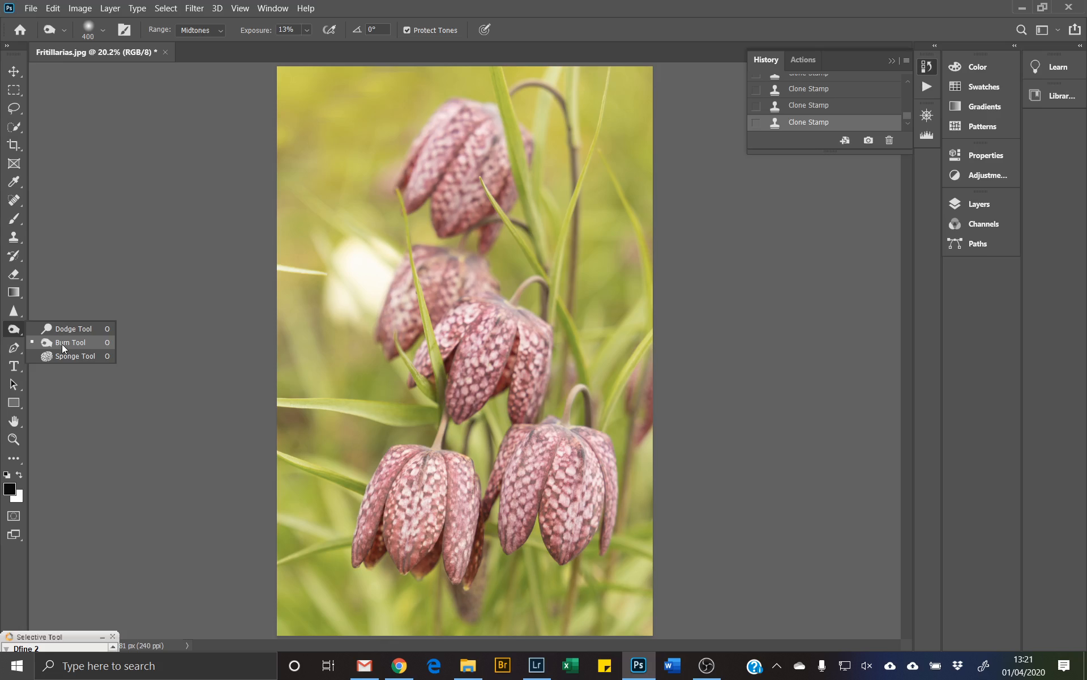
{"action": "left_click", "coordinate": [63, 345]}
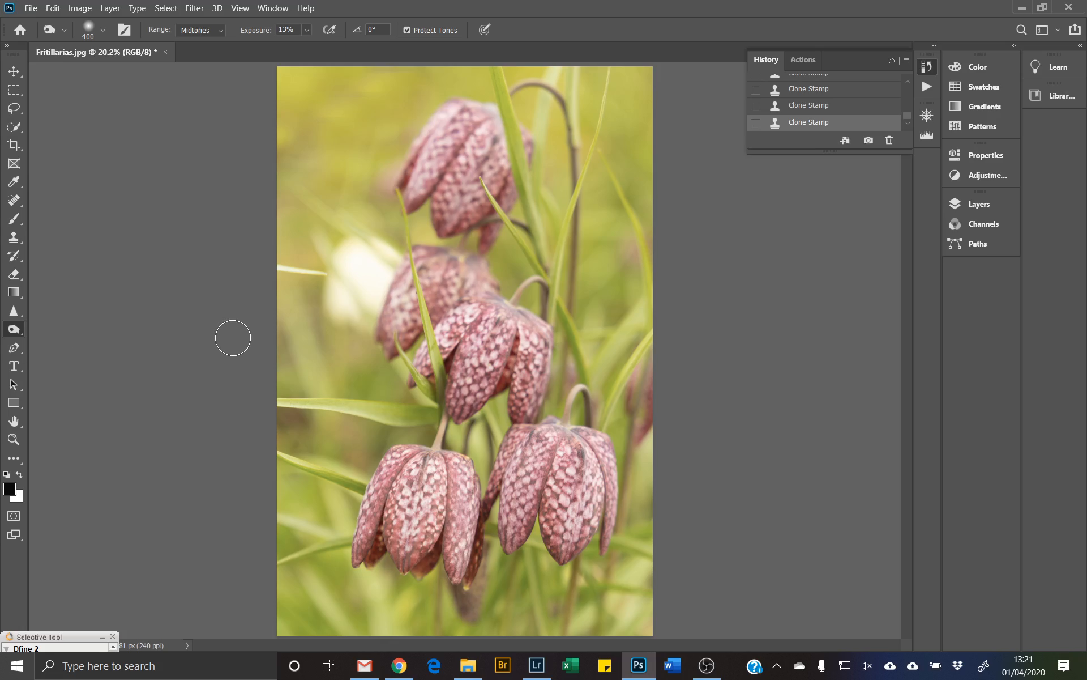
{"action": "key", "text": "bracketright"}
{"action": "key", "text": "bracketright"}
{"action": "mouse_move", "coordinate": [367, 263]}
{"action": "left_mouse_down"}
{"action": "mouse_move", "coordinate": [352, 285]}
{"action": "mouse_move", "coordinate": [374, 252]}
{"action": "mouse_move", "coordinate": [315, 316]}
{"action": "left_mouse_up"}
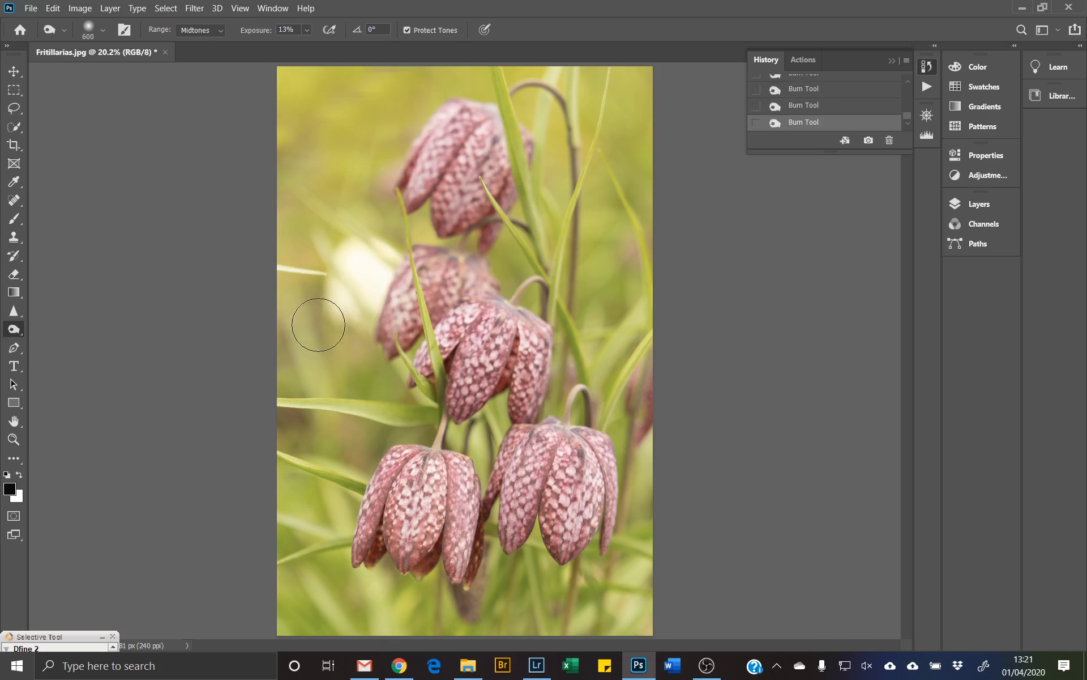
Set the Burn range to Highlights and burn over the blurred white flower
{"action": "left_click", "coordinate": [220, 31]}
{"action": "left_click", "coordinate": [204, 65]}
{"action": "mouse_move", "coordinate": [369, 329]}
{"action": "left_mouse_down"}
{"action": "mouse_move", "coordinate": [374, 263]}
{"action": "mouse_move", "coordinate": [320, 235]}
{"action": "mouse_move", "coordinate": [382, 252]}
{"action": "mouse_move", "coordinate": [327, 293]}
{"action": "mouse_move", "coordinate": [384, 261]}
{"action": "mouse_move", "coordinate": [360, 324]}
{"action": "mouse_move", "coordinate": [377, 254]}
{"action": "mouse_move", "coordinate": [363, 263]}
{"action": "mouse_move", "coordinate": [364, 285]}
{"action": "mouse_move", "coordinate": [350, 249]}
{"action": "mouse_move", "coordinate": [335, 312]}
{"action": "mouse_move", "coordinate": [370, 265]}
{"action": "mouse_move", "coordinate": [347, 296]}
{"action": "mouse_move", "coordinate": [313, 269]}
{"action": "mouse_move", "coordinate": [395, 197]}
{"action": "mouse_move", "coordinate": [311, 250]}
{"action": "mouse_move", "coordinate": [378, 219]}
{"action": "left_mouse_up"}
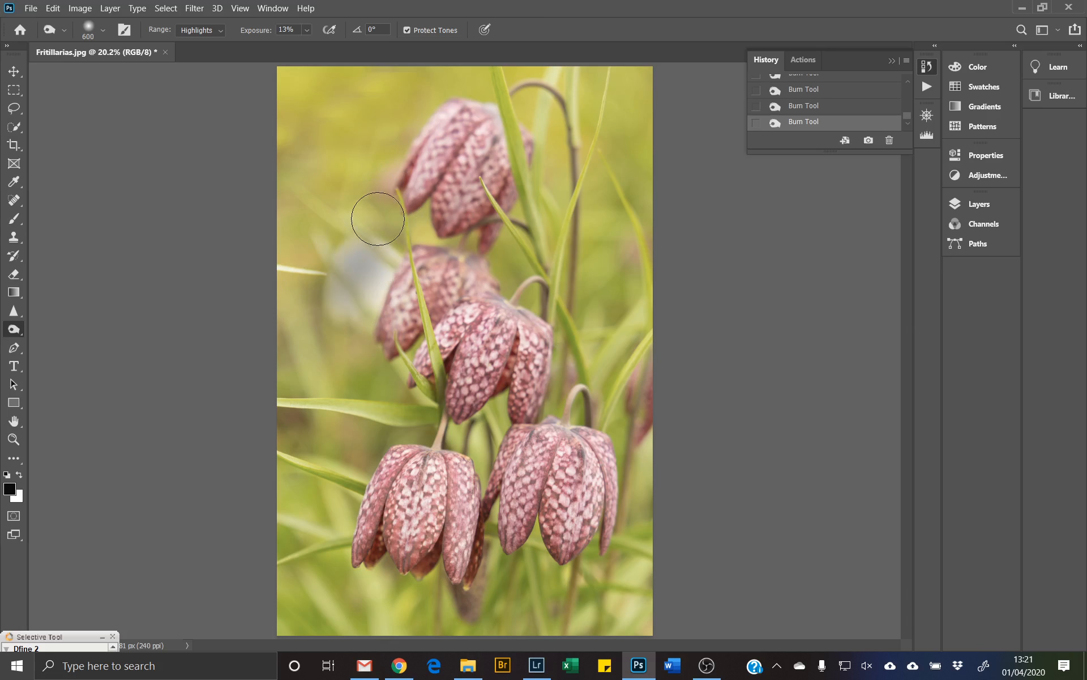
Undo the Highlights burn strokes on the blurred white flower
{"action": "key", "text": "ctrl+z"}
{"action": "key", "text": "ctrl+z"}
{"action": "key", "text": "ctrl+z"}
{"action": "key", "text": "ctrl+z"}
{"action": "key", "text": "ctrl+z"}
{"action": "key", "text": "ctrl+z"}
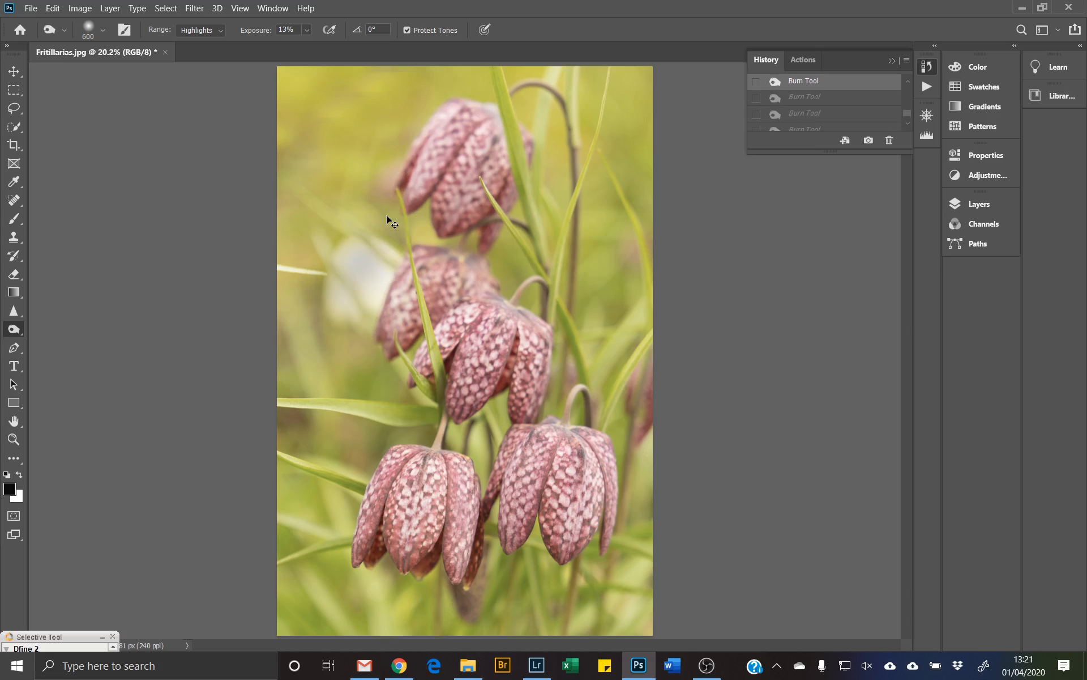
{"action": "key", "text": "ctrl+z"}
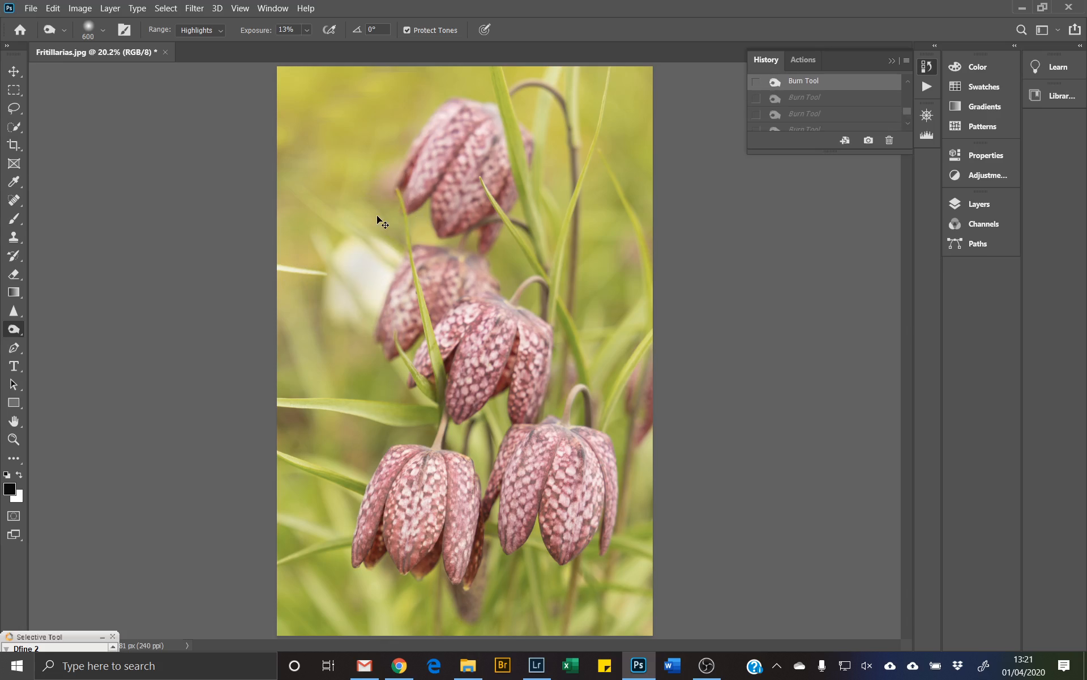
{"action": "key", "text": "ctrl+z"}
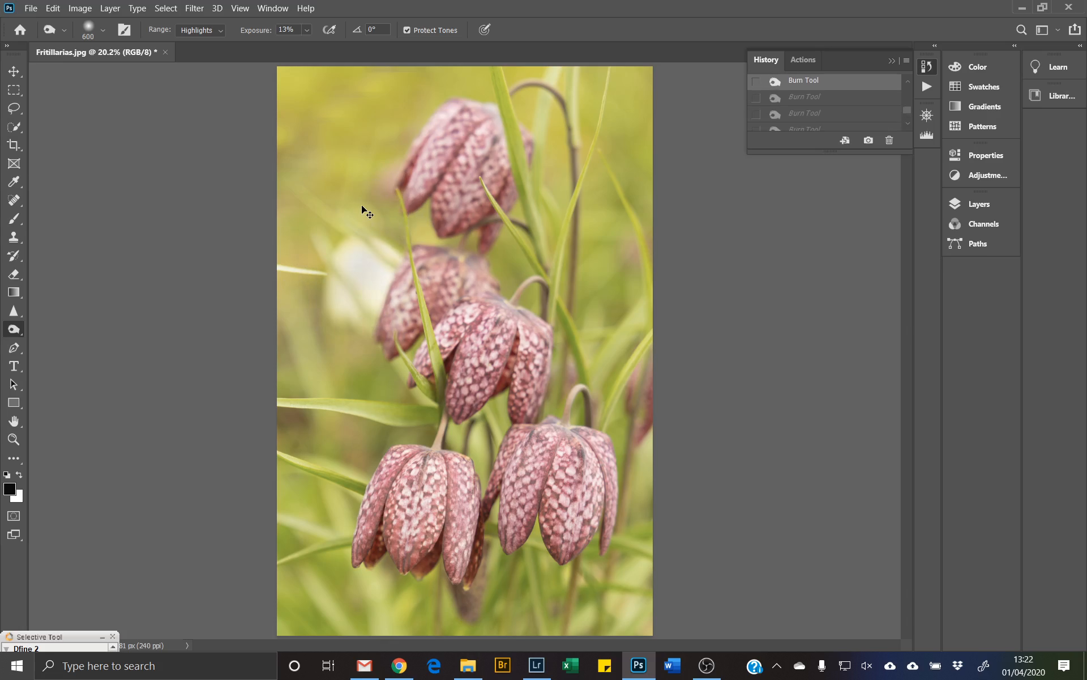
{"action": "key", "text": "ctrl+z"}
{"action": "key", "text": "ctrl+z"}
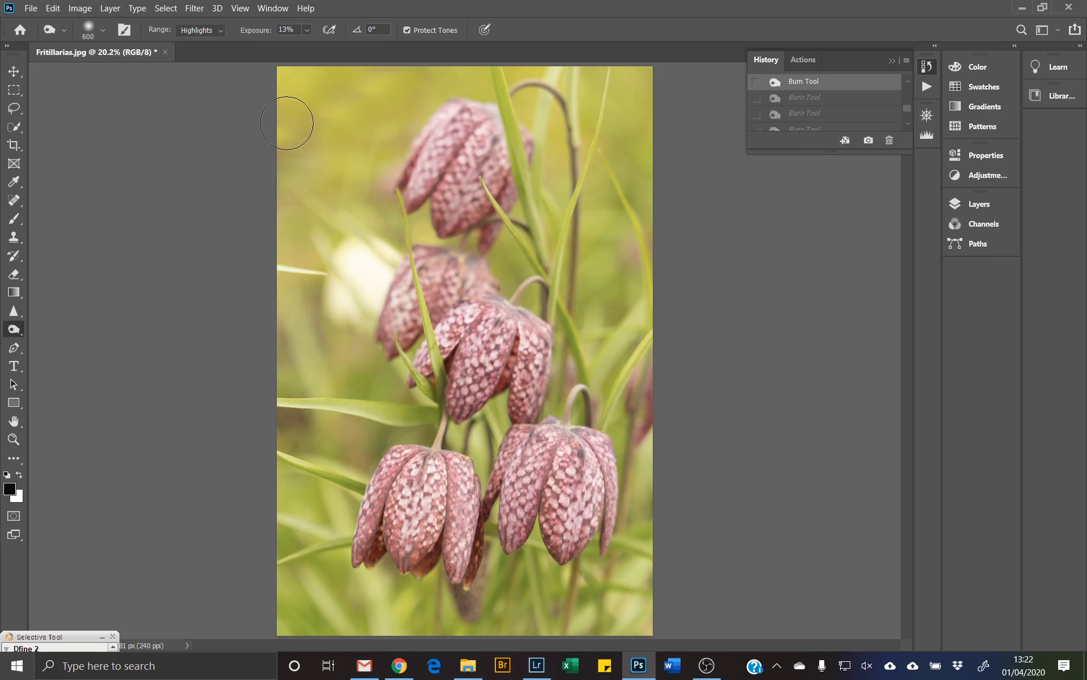
Reduce the Burn brush to 150 px and dodge a spot of background just below the pale leaf near the white flower
{"action": "key", "text": "ctrl+plus"}
{"action": "key", "text": "ctrl+plus"}
{"action": "key", "text": "ctrl+plus"}
{"action": "key", "text": "ctrl+plus"}
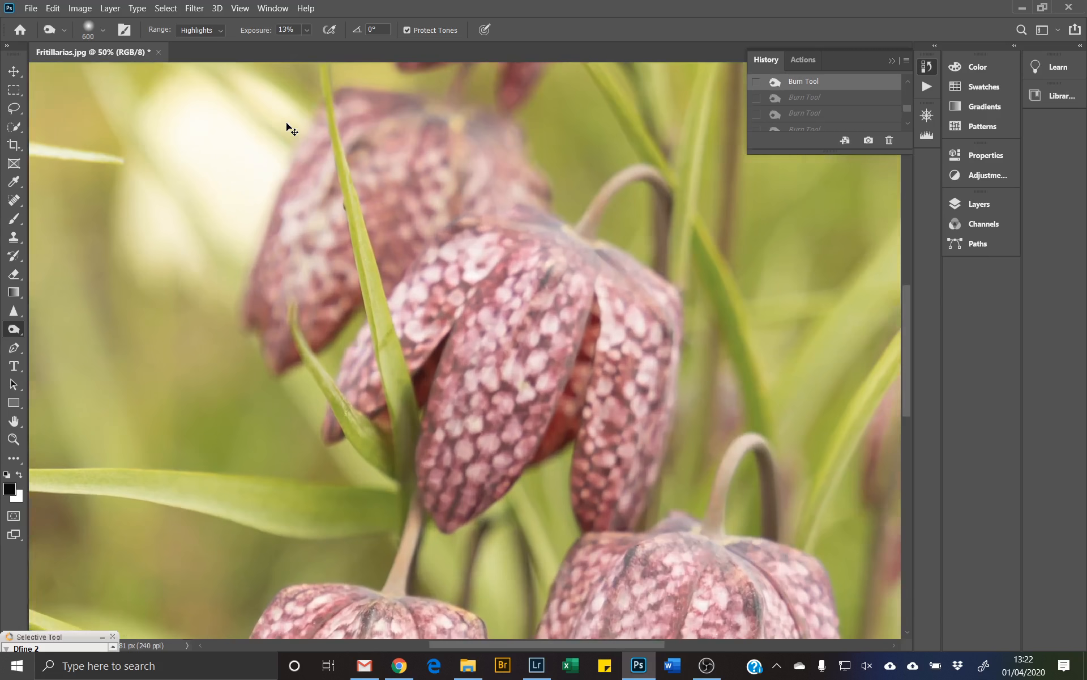
{"action": "left_click_drag", "start_coordinate": [376, 187], "coordinate": [655, 332]}
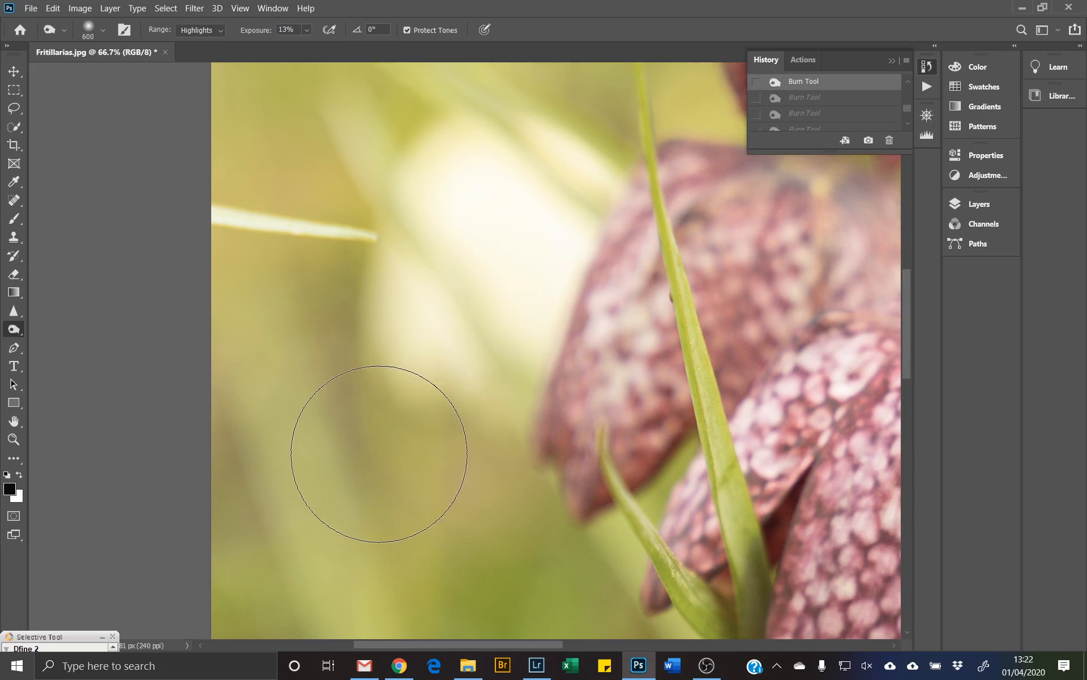
{"action": "key", "text": "bracketleft"}
{"action": "key", "text": "bracketleft"}
{"action": "key", "text": "bracketleft"}
{"action": "key", "text": "bracketleft"}
{"action": "key", "text": "bracketleft"}
{"action": "key", "text": "bracketleft"}
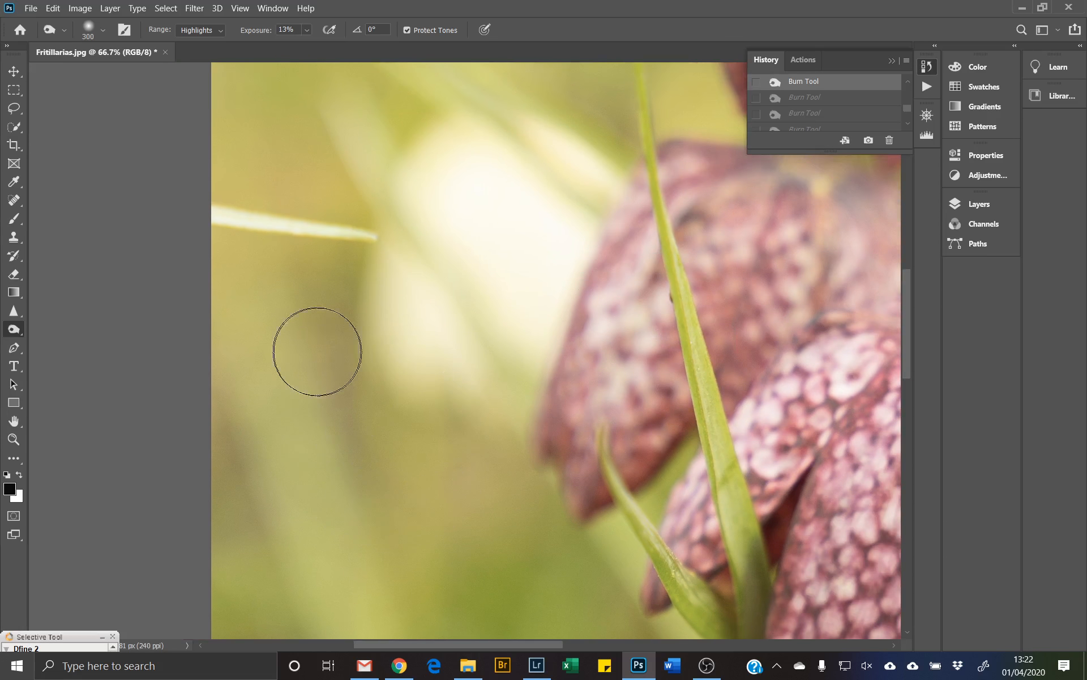
{"action": "key", "text": "bracketleft"}
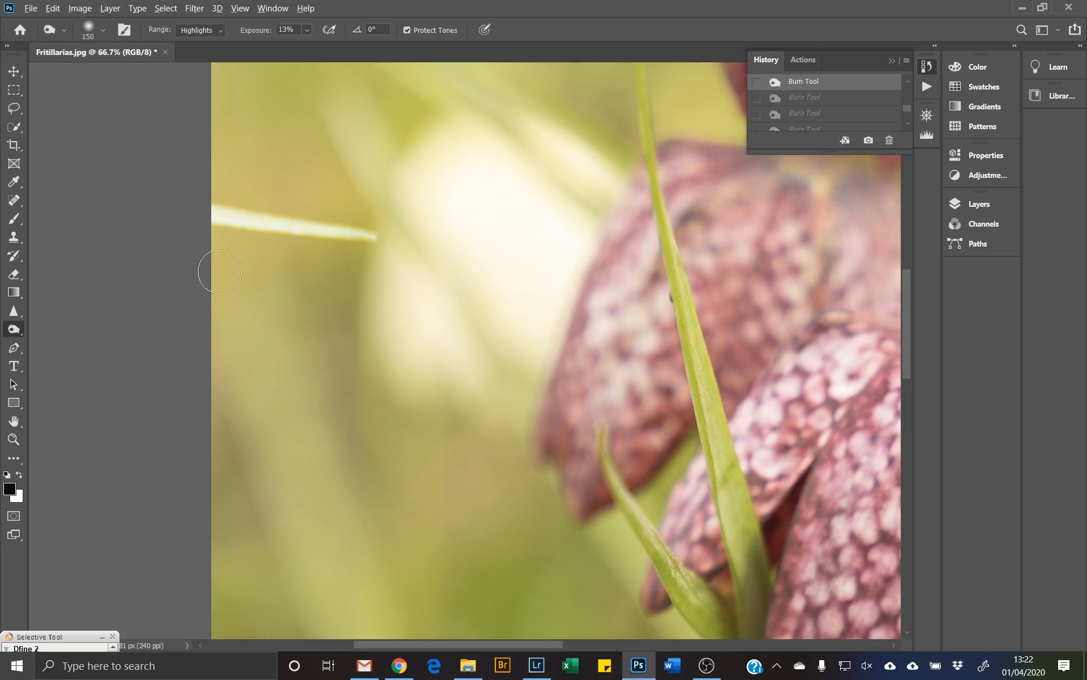
{"action": "left_click", "coordinate": [295, 286], "text": "alt"}
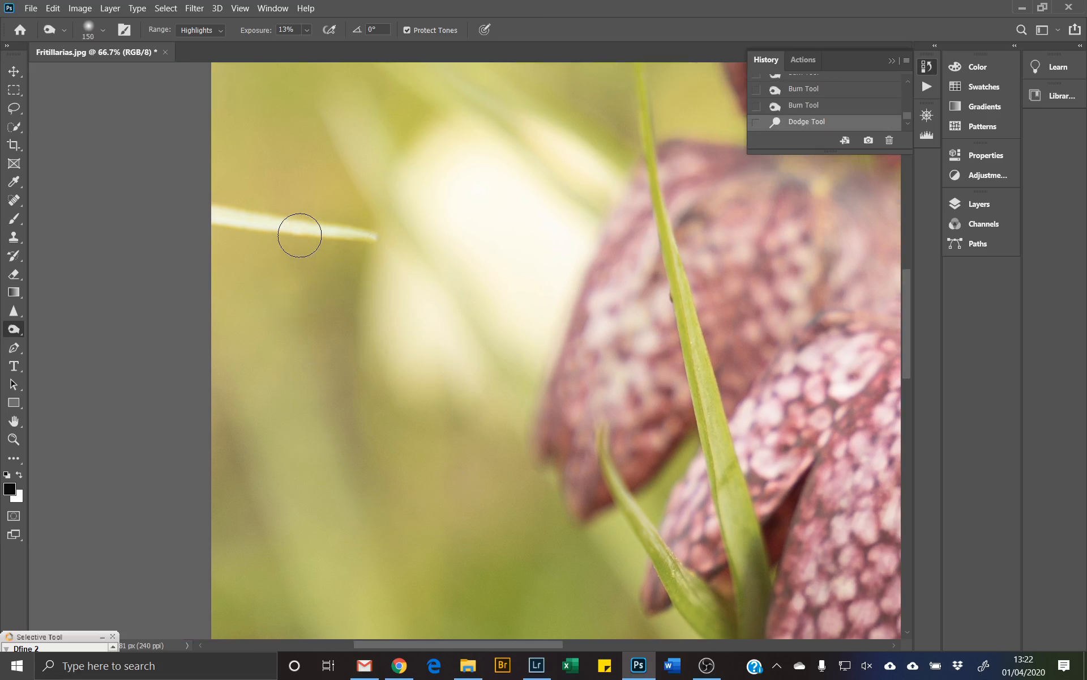
Paint a Clone Stamp stroke with a 300 px brush over the background just below the pale leaf
{"action": "left_click", "coordinate": [15, 236]}
{"action": "left_click", "coordinate": [239, 306]}
{"action": "mouse_move", "coordinate": [239, 306]}
{"action": "left_mouse_down"}
{"action": "mouse_move", "coordinate": [273, 276]}
{"action": "mouse_move", "coordinate": [250, 278]}
{"action": "mouse_move", "coordinate": [282, 289]}
{"action": "left_mouse_up"}
Clone nearby background over the pale leaf and the stray leaf copy beneath it with a 175 px Clone Stamp
{"action": "key", "text": "bracketleft"}
{"action": "key", "text": "bracketleft"}
{"action": "key", "text": "bracketleft"}
{"action": "key", "text": "bracketleft"}
{"action": "key", "text": "bracketleft"}
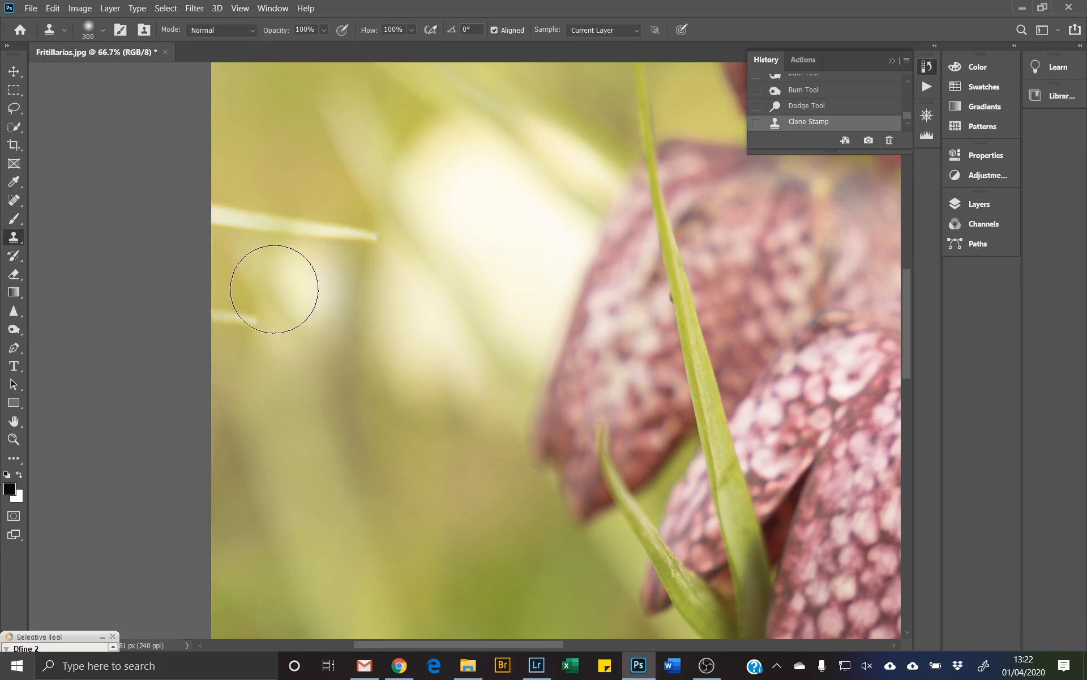
{"action": "key", "text": "alt"}
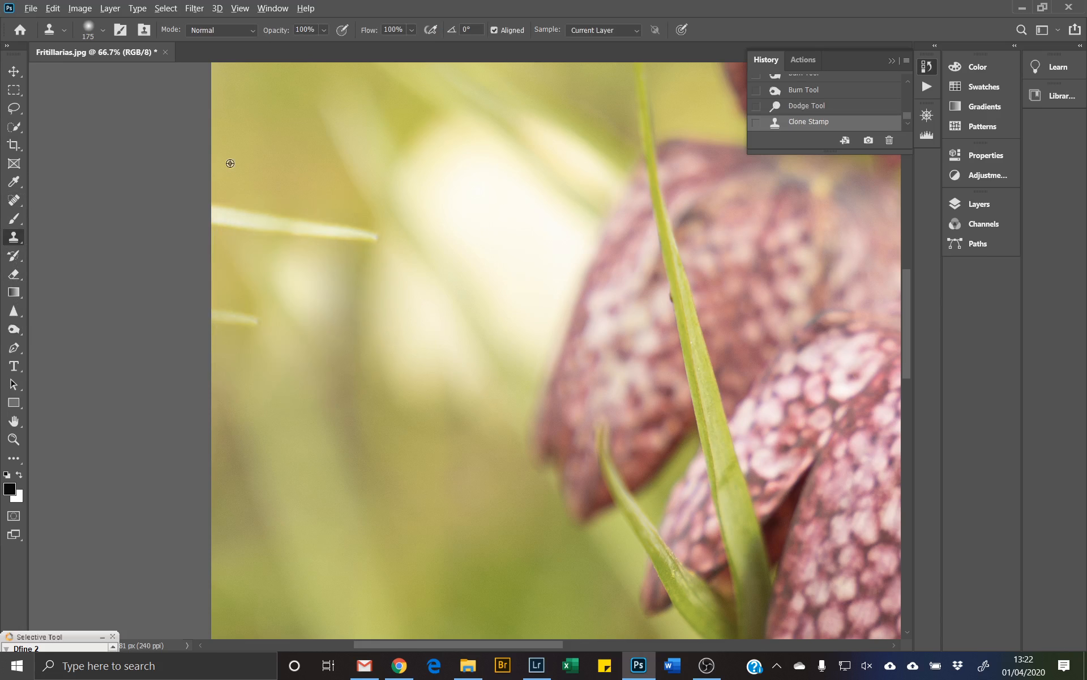
{"action": "mouse_move", "coordinate": [222, 207]}
{"action": "left_mouse_down"}
{"action": "mouse_move", "coordinate": [359, 237]}
{"action": "mouse_move", "coordinate": [340, 219]}
{"action": "left_mouse_up"}
{"action": "key", "text": "alt"}
{"action": "left_click", "coordinate": [327, 233]}
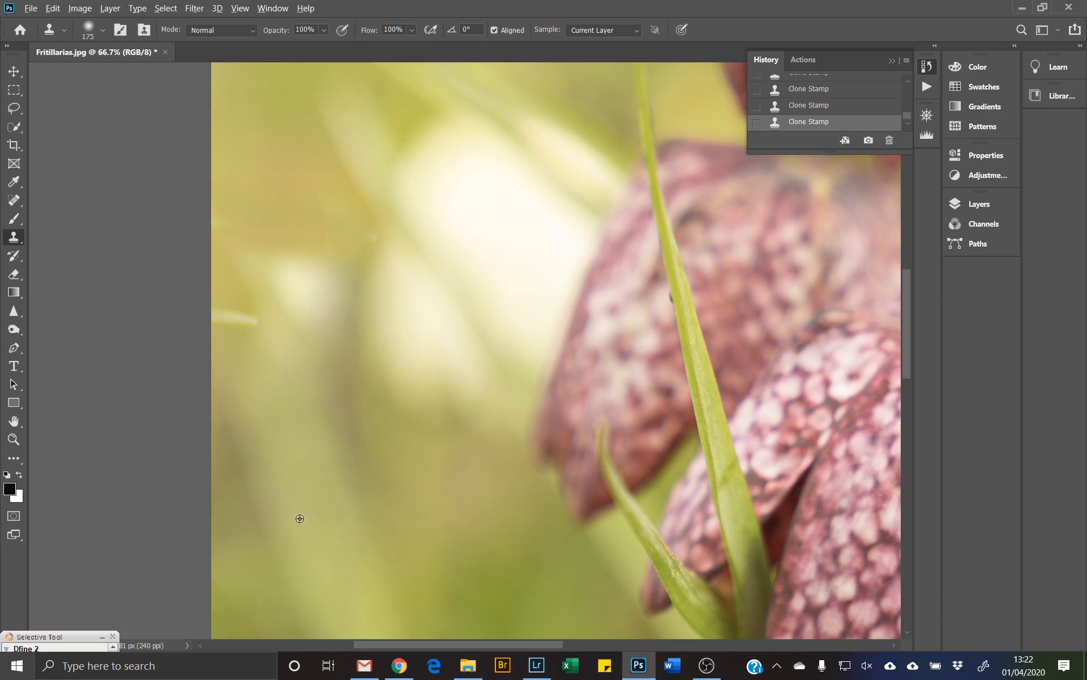
{"action": "left_click_drag", "start_coordinate": [248, 332], "coordinate": [224, 317]}
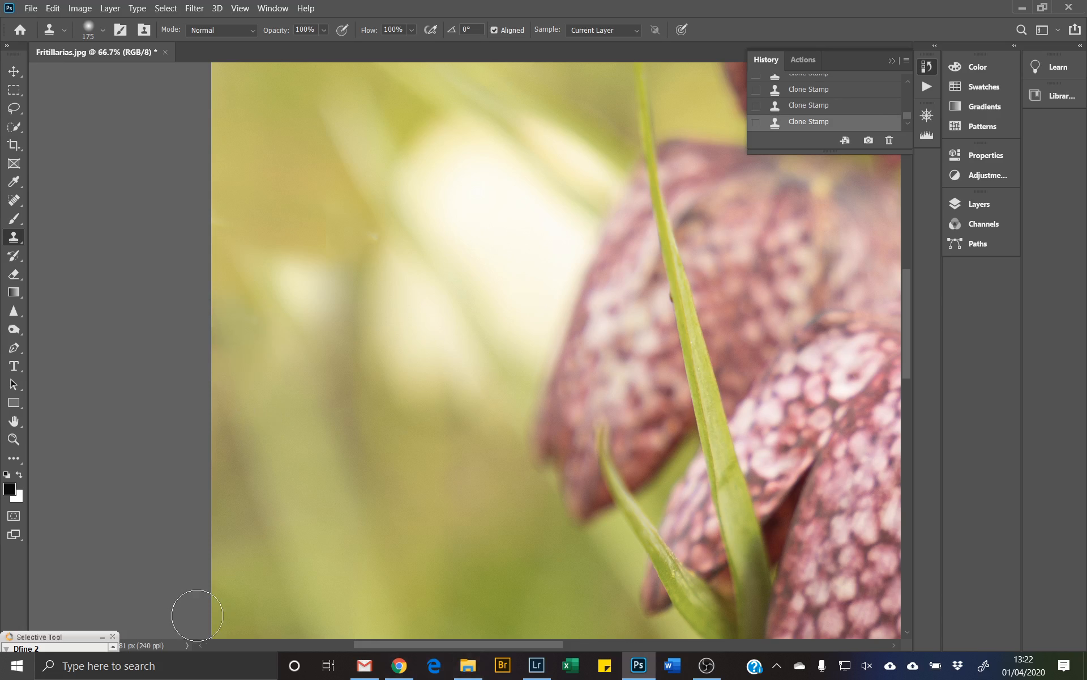
Reduce the Clone Stamp brush to 125 px and clone petal texture over the upper part of the long leaf crossing the blurred flower
{"action": "left_click_drag", "start_coordinate": [437, 437], "coordinate": [645, 443]}
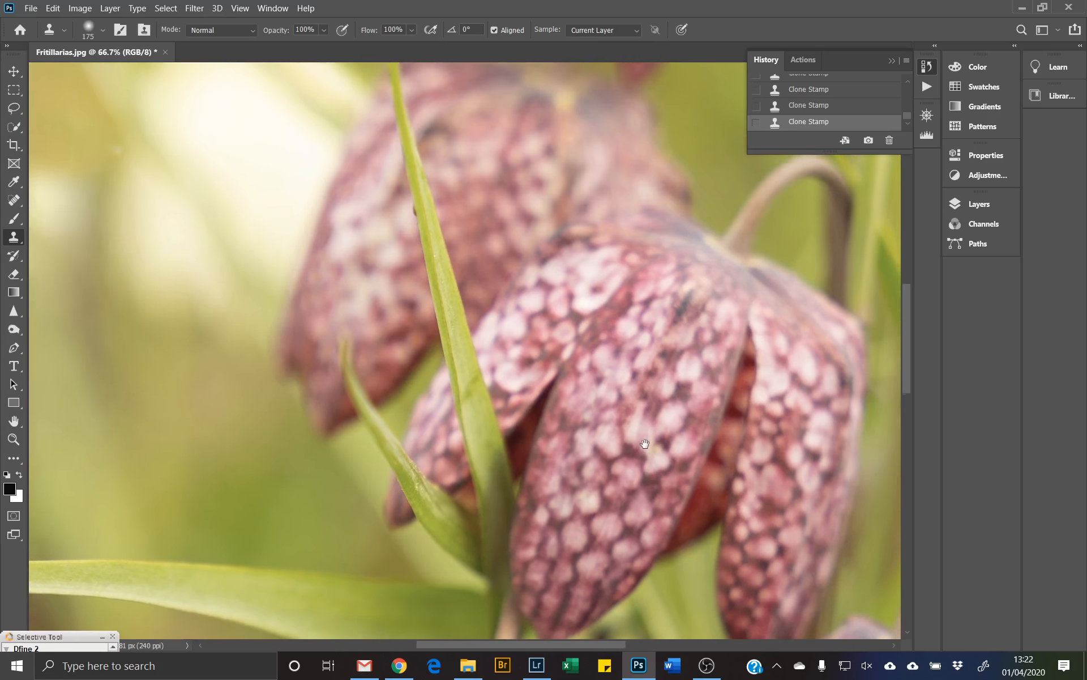
{"action": "left_click_drag", "start_coordinate": [589, 297], "coordinate": [585, 373]}
{"action": "left_click_drag", "start_coordinate": [510, 264], "coordinate": [522, 409]}
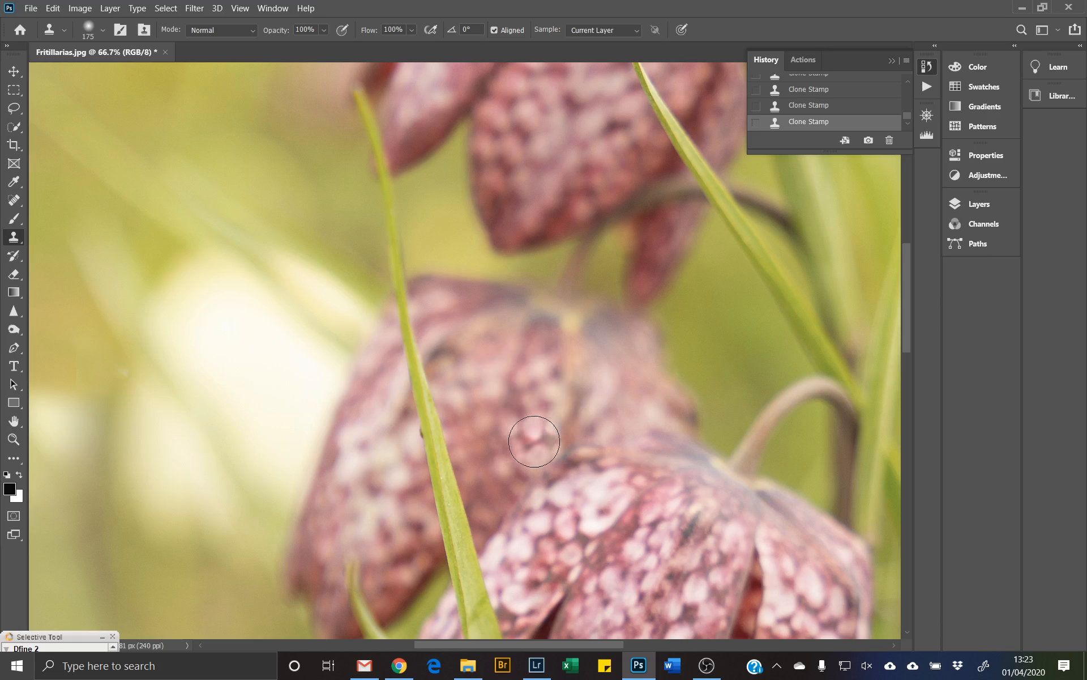
{"action": "left_click_drag", "start_coordinate": [478, 409], "coordinate": [431, 390]}
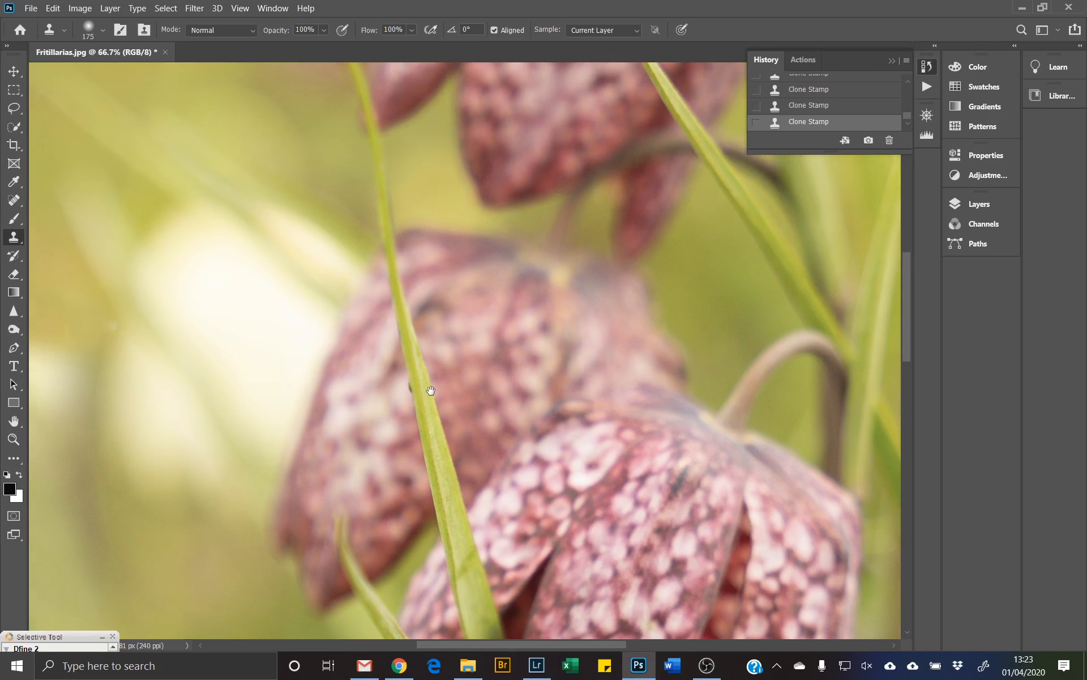
{"action": "left_click_drag", "start_coordinate": [433, 327], "coordinate": [547, 420]}
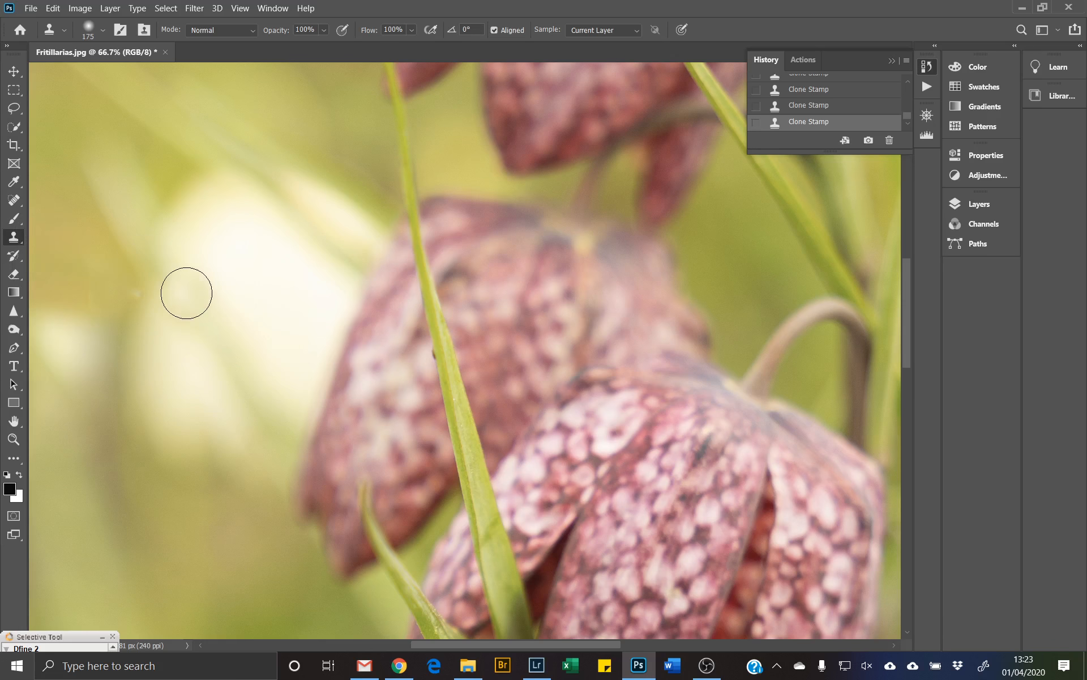
{"action": "key", "text": "bracketleft"}
{"action": "key", "text": "bracketleft"}
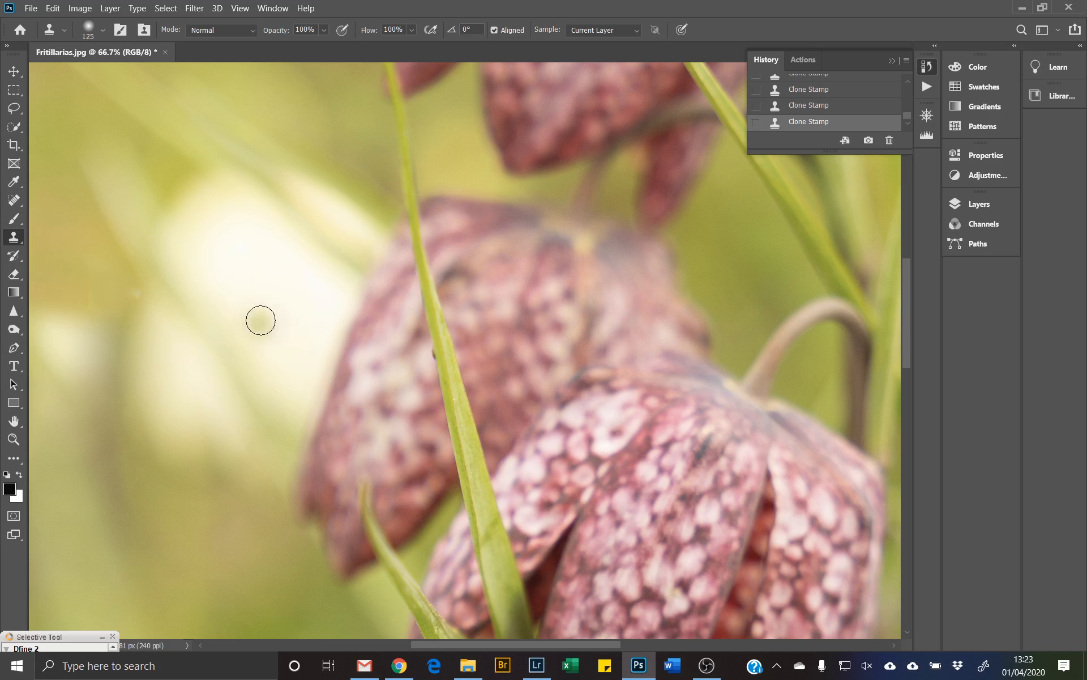
{"action": "key", "text": "bracketleft"}
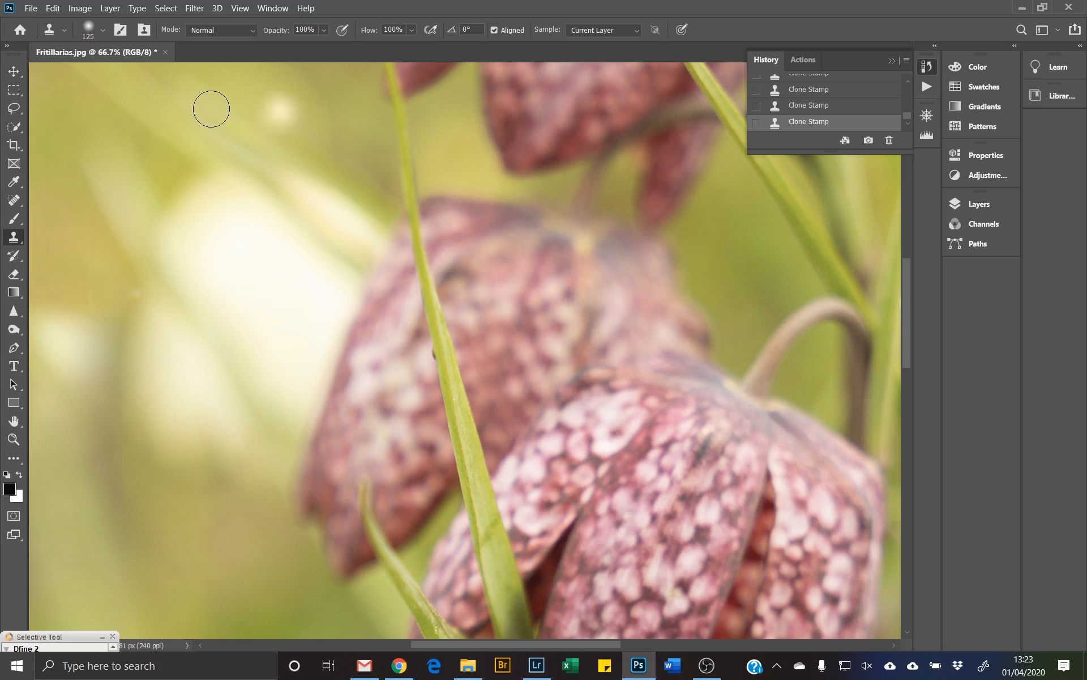
{"action": "key", "text": "bracketright"}
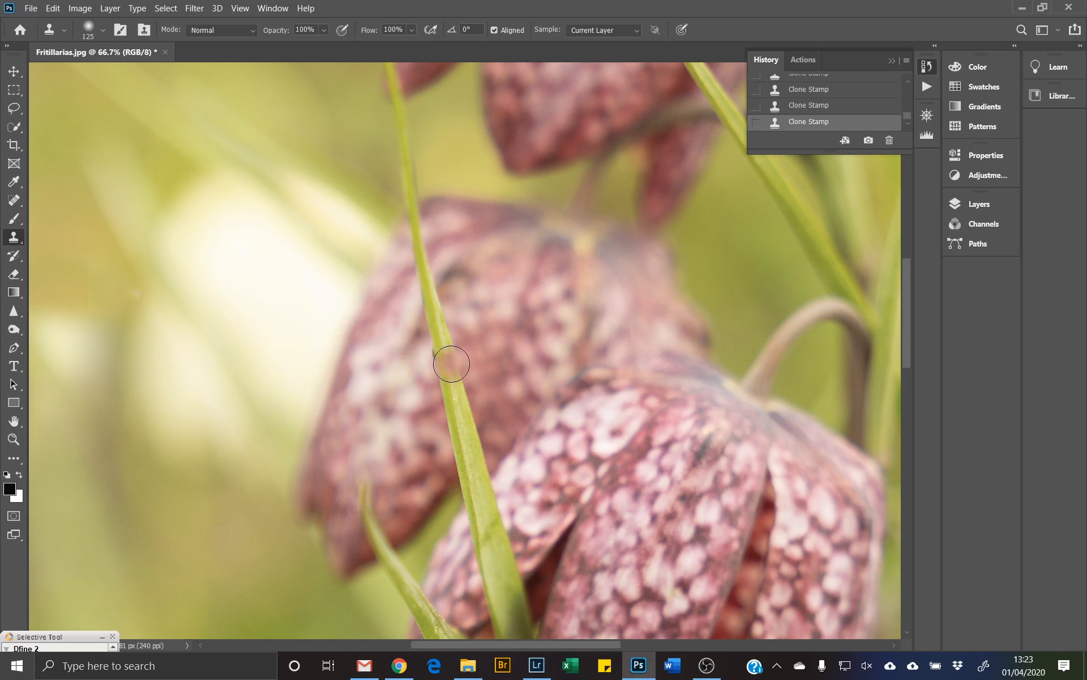
{"action": "mouse_move", "coordinate": [454, 363]}
{"action": "left_mouse_down"}
{"action": "mouse_move", "coordinate": [436, 319]}
{"action": "mouse_move", "coordinate": [433, 332]}
{"action": "left_mouse_up"}
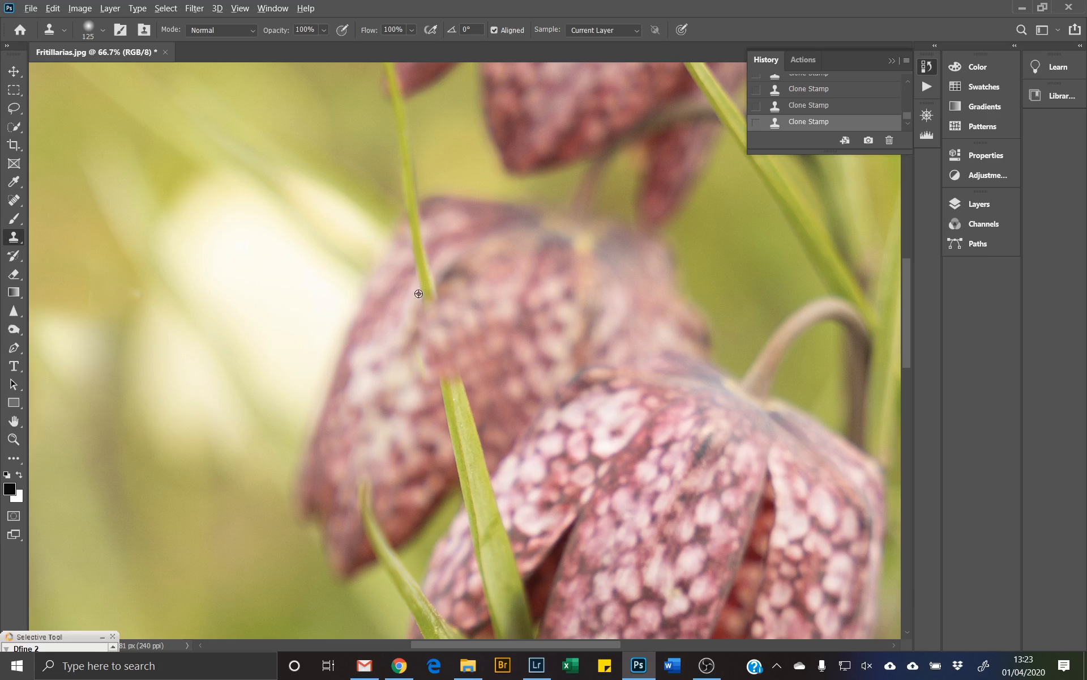
{"action": "mouse_move", "coordinate": [409, 320]}
{"action": "left_mouse_down"}
{"action": "mouse_move", "coordinate": [438, 276]}
{"action": "mouse_move", "coordinate": [423, 290]}
{"action": "mouse_move", "coordinate": [464, 296]}
{"action": "left_mouse_up"}
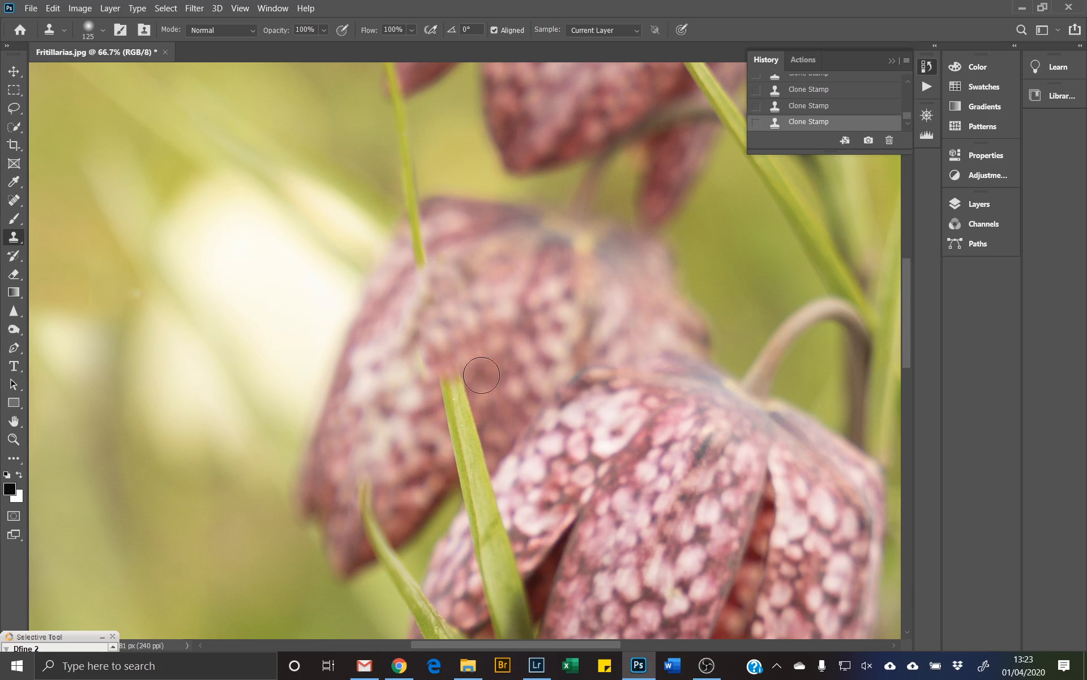
{"action": "left_click_drag", "start_coordinate": [421, 247], "coordinate": [423, 254]}
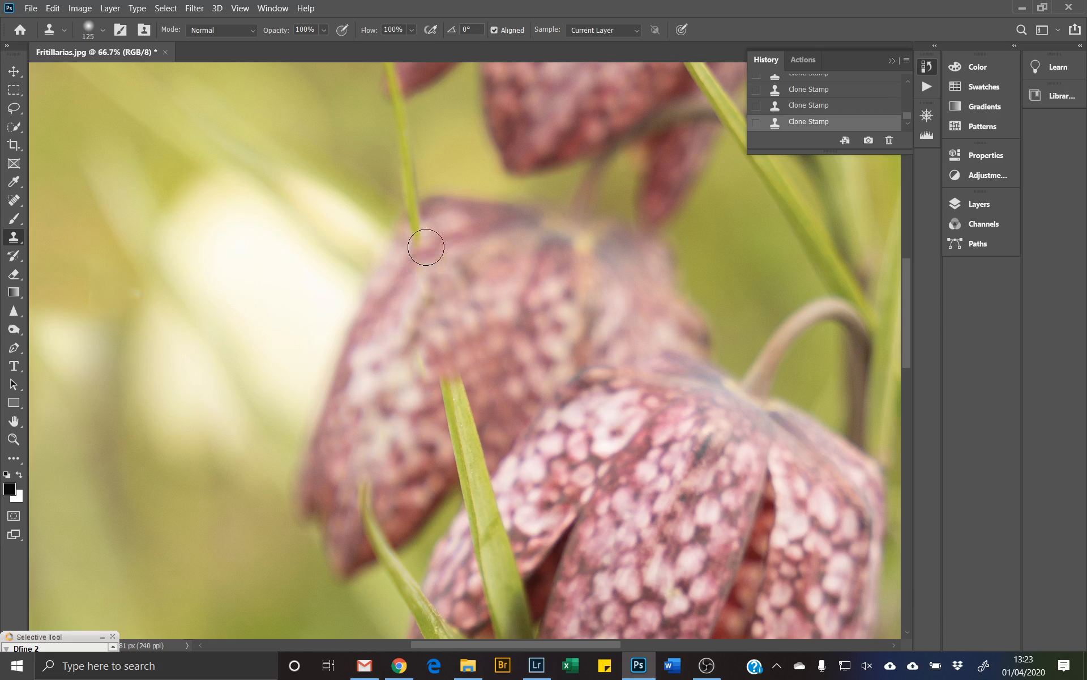
{"action": "left_click_drag", "start_coordinate": [411, 239], "coordinate": [418, 241]}
{"action": "left_click", "coordinate": [420, 363]}
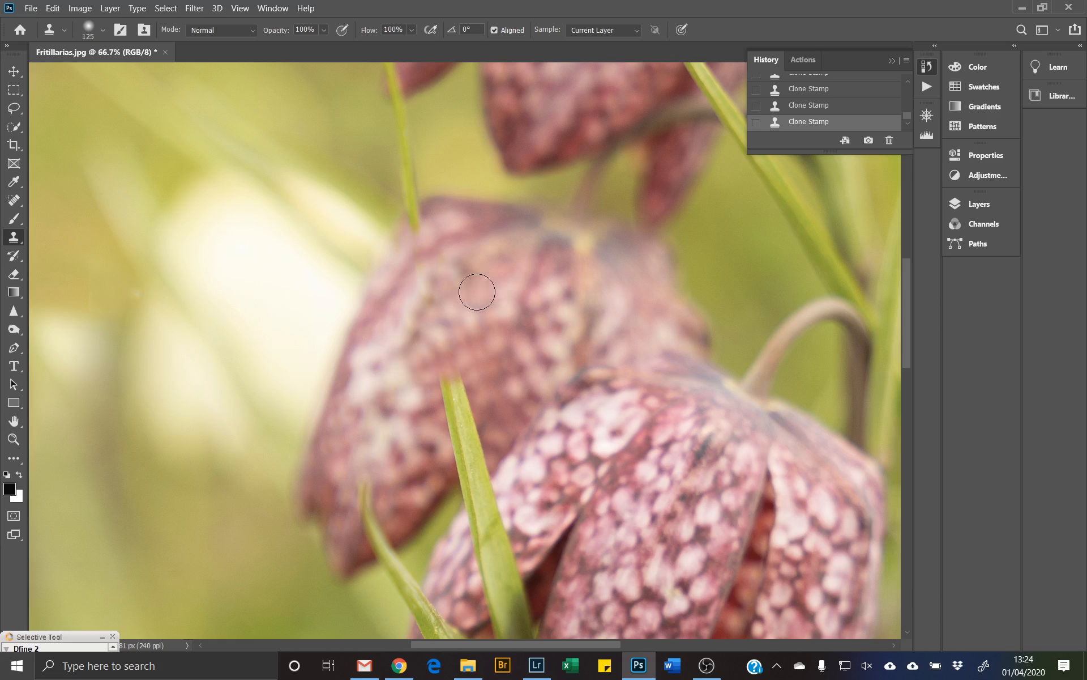
Clone nearby petal texture over the long leaf's next section, down towards the blurred flower's lower edge
{"action": "left_click", "coordinate": [426, 462], "text": "alt"}
{"action": "mouse_move", "coordinate": [431, 418]}
{"action": "left_mouse_down"}
{"action": "mouse_move", "coordinate": [453, 389]}
{"action": "mouse_move", "coordinate": [463, 387]}
{"action": "mouse_move", "coordinate": [455, 400]}
{"action": "mouse_move", "coordinate": [438, 382]}
{"action": "mouse_move", "coordinate": [442, 424]}
{"action": "left_mouse_up"}
{"action": "mouse_move", "coordinate": [419, 486]}
{"action": "left_mouse_down"}
{"action": "mouse_move", "coordinate": [425, 453]}
{"action": "mouse_move", "coordinate": [465, 440]}
{"action": "left_mouse_up"}
{"action": "left_click", "coordinate": [454, 394], "text": "alt"}
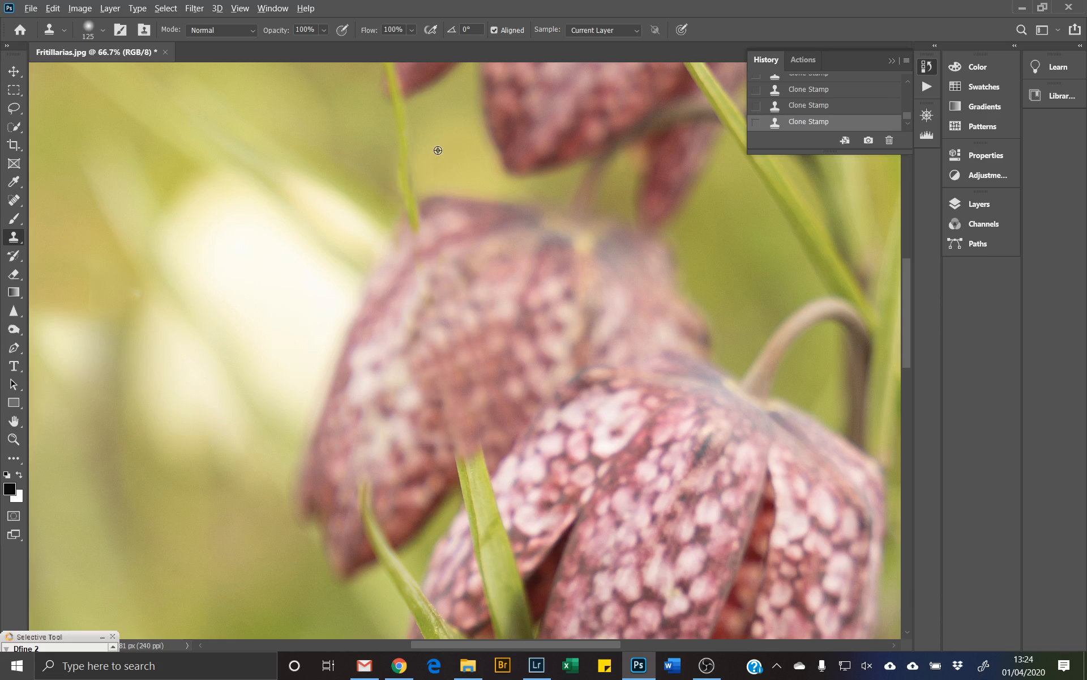
Clone the yellow-green background over the thin leaf section just above the blurred flower
{"action": "left_click_drag", "start_coordinate": [410, 165], "coordinate": [399, 184]}
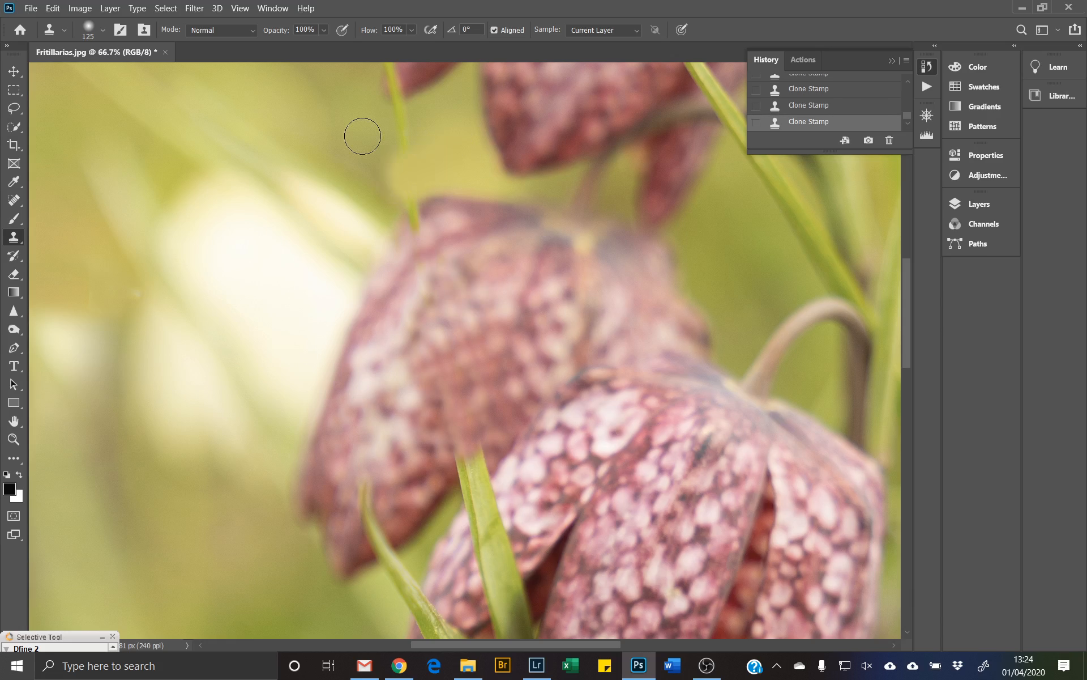
{"action": "left_click", "coordinate": [371, 137], "text": "alt"}
{"action": "mouse_move", "coordinate": [410, 132]}
{"action": "left_mouse_down"}
{"action": "mouse_move", "coordinate": [398, 131]}
{"action": "mouse_move", "coordinate": [398, 175]}
{"action": "left_mouse_up"}
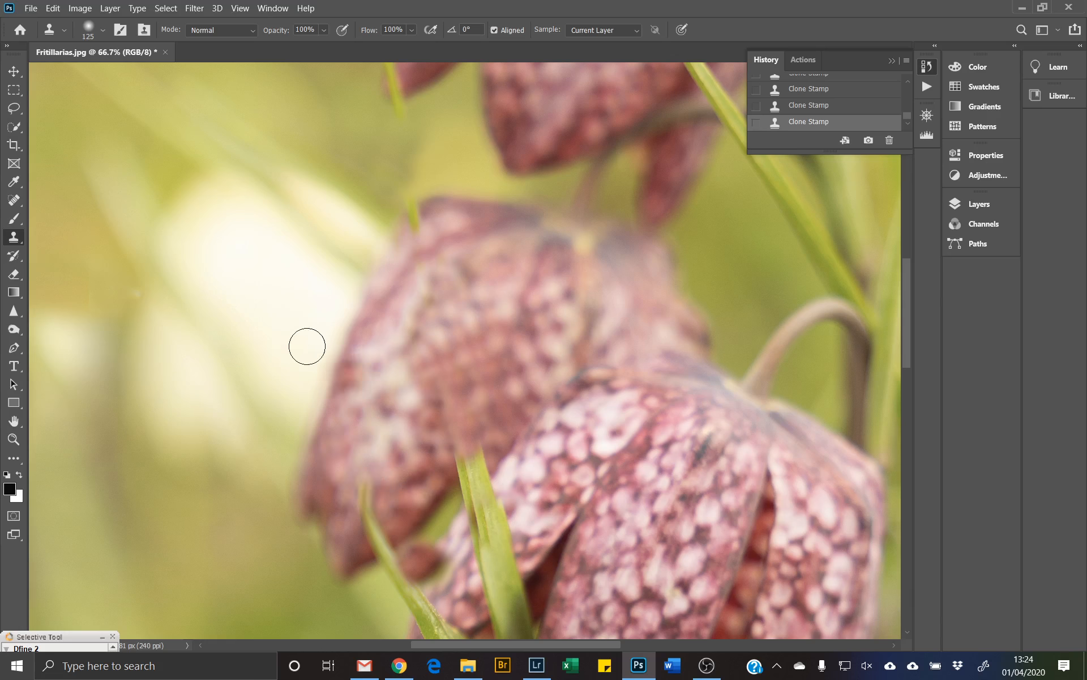
Undo the stray clone stroke beside the small leaf and clone petal texture over that leaf's tip on the blurred flower
{"action": "key", "text": "ctrl+z"}
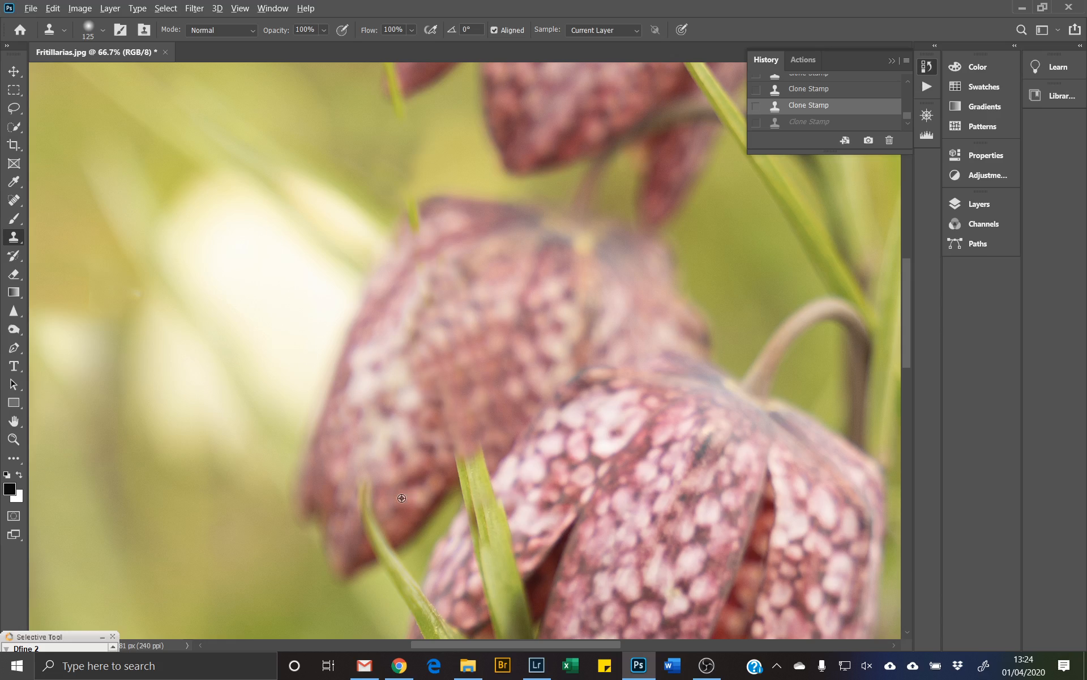
{"action": "mouse_move", "coordinate": [406, 492]}
{"action": "left_mouse_down"}
{"action": "mouse_move", "coordinate": [379, 539]}
{"action": "mouse_move", "coordinate": [370, 487]}
{"action": "left_mouse_up"}
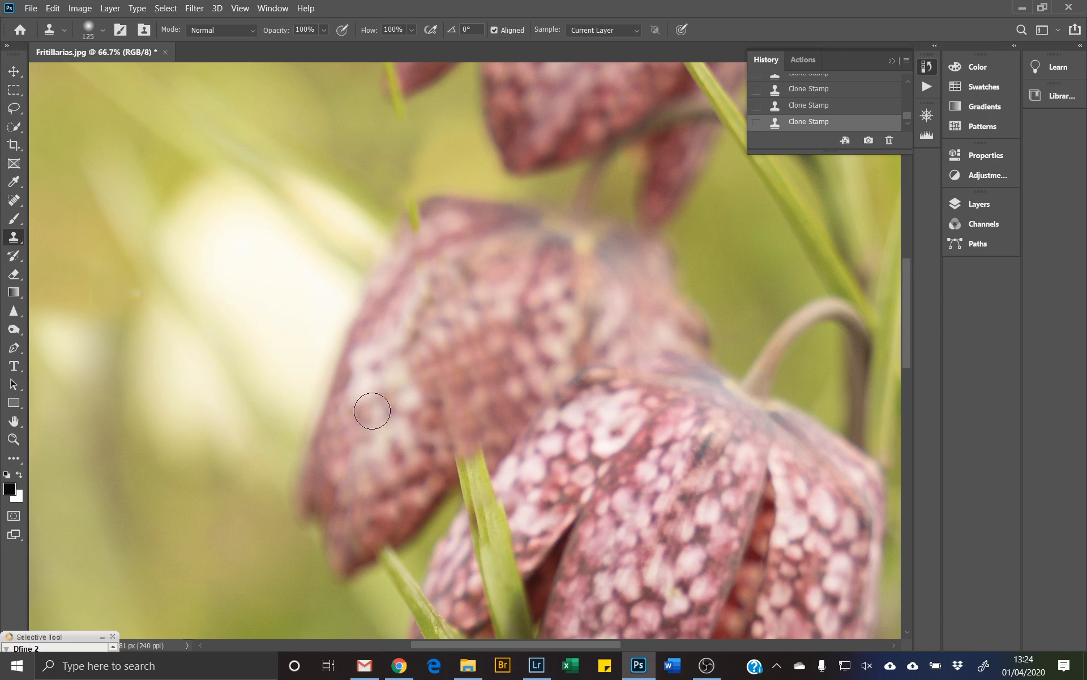
Close the floating Selective Tool window and clone petal texture over the long leaf where it crosses the front flower's outer petal
{"action": "key", "text": "space"}
{"action": "left_click_drag", "start_coordinate": [557, 496], "coordinate": [513, 278]}
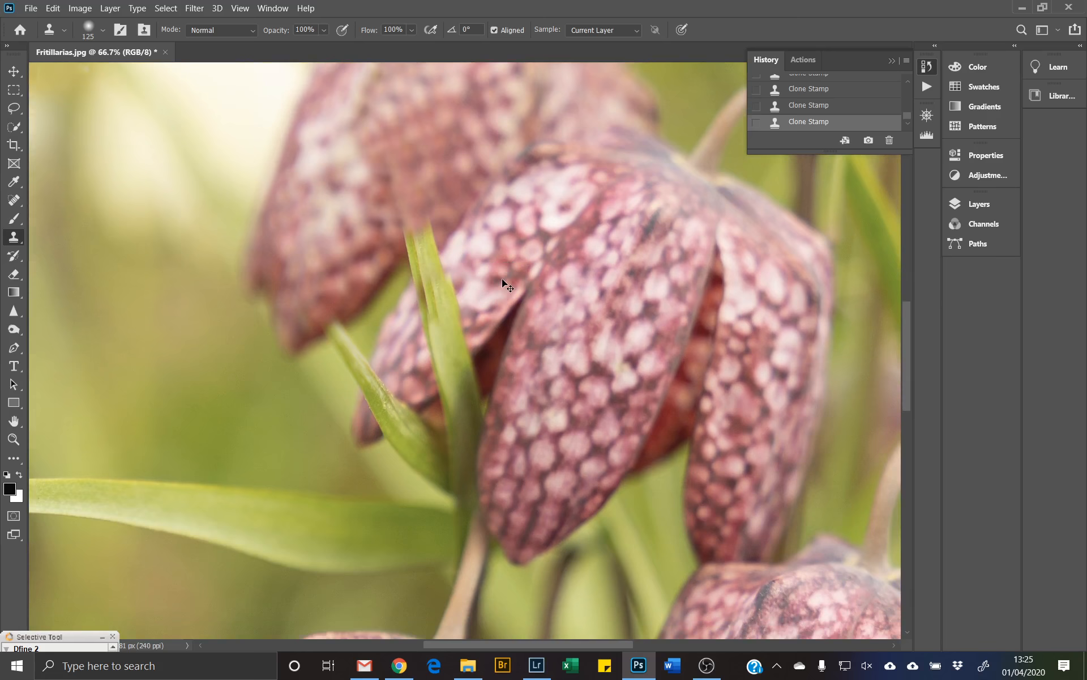
{"action": "scroll", "coordinate": [502, 277], "scroll_direction": "up", "scroll_amount": 3}
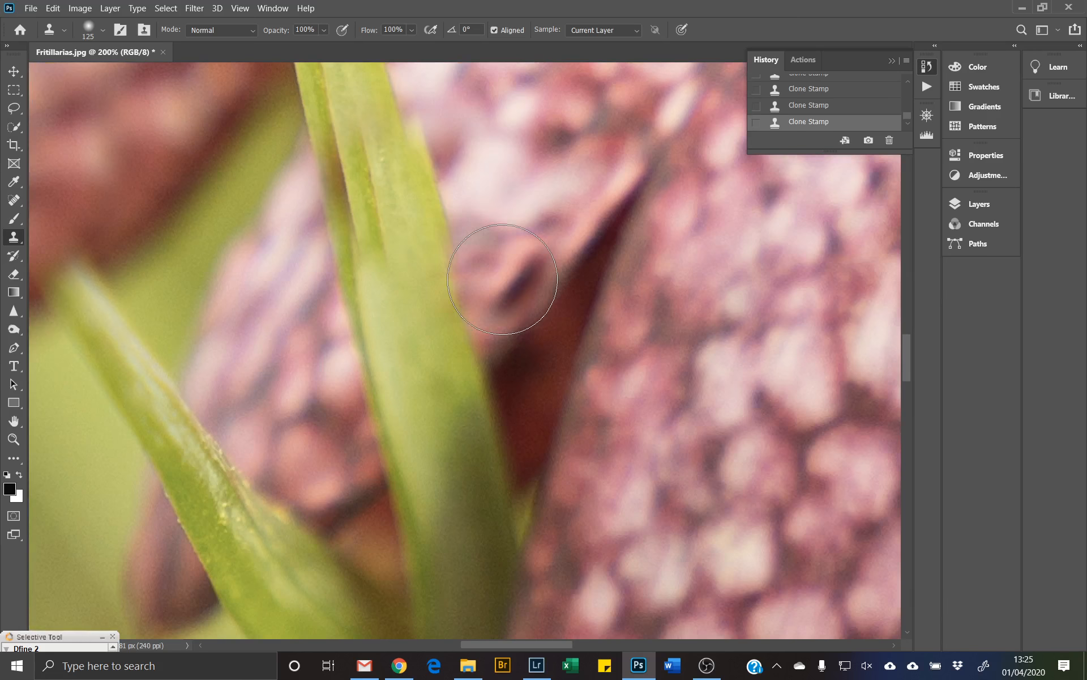
{"action": "left_click", "coordinate": [503, 280]}
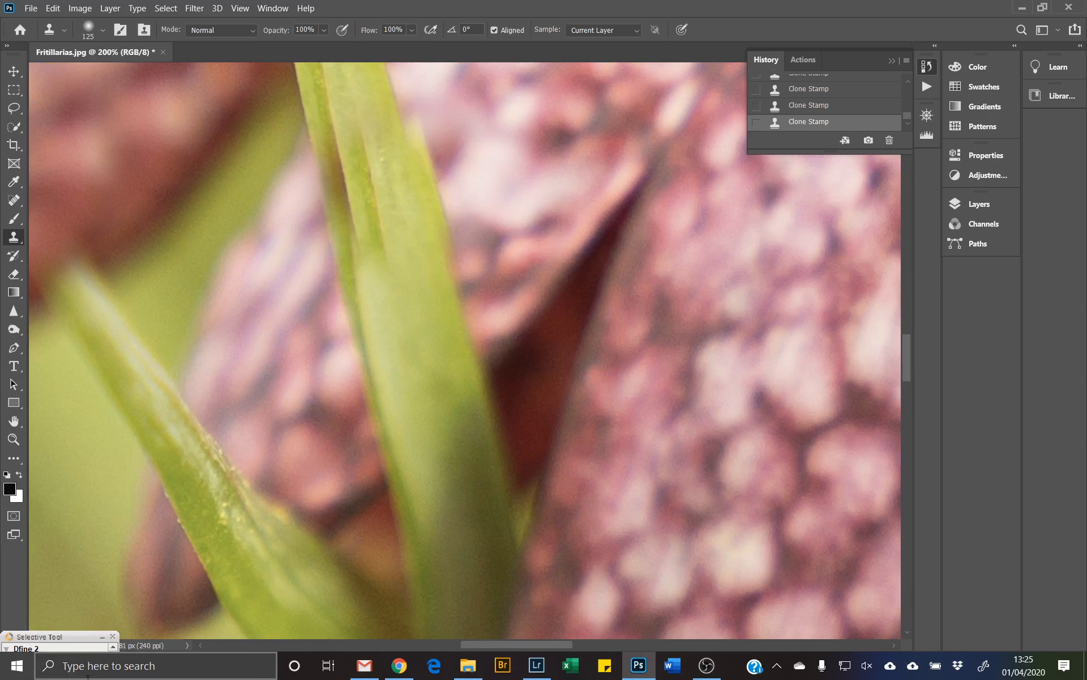
{"action": "left_click", "coordinate": [113, 636]}
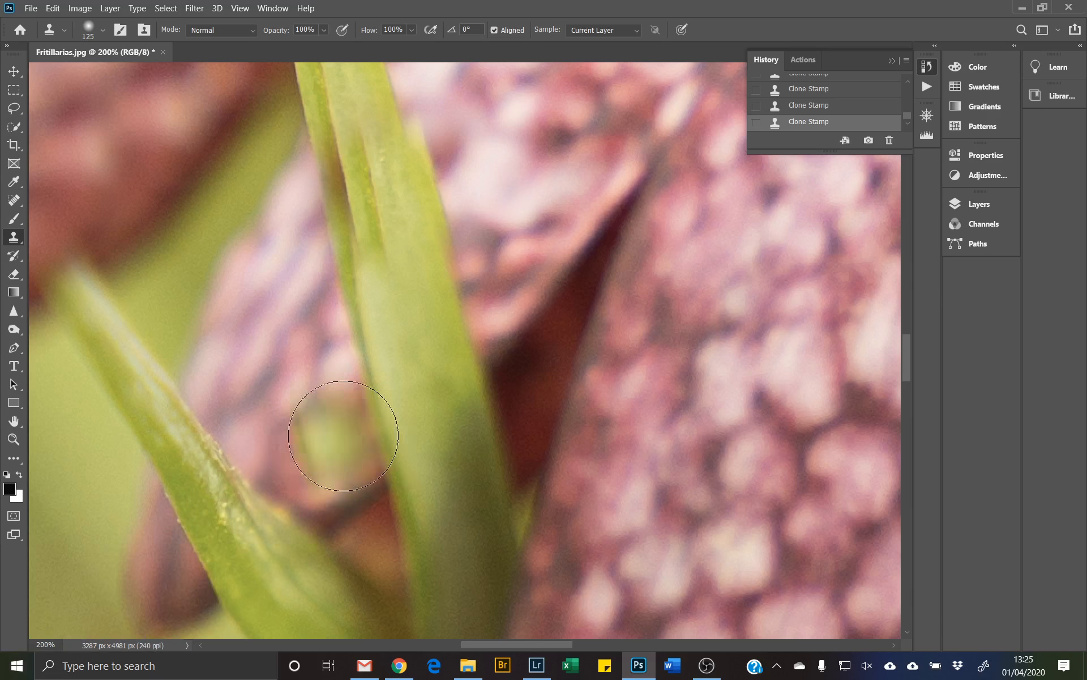
{"action": "mouse_move", "coordinate": [529, 126]}
{"action": "left_mouse_down"}
{"action": "mouse_move", "coordinate": [548, 230]}
{"action": "mouse_move", "coordinate": [534, 343]}
{"action": "mouse_move", "coordinate": [553, 359]}
{"action": "mouse_move", "coordinate": [603, 487]}
{"action": "mouse_move", "coordinate": [600, 432]}
{"action": "mouse_move", "coordinate": [560, 345]}
{"action": "mouse_move", "coordinate": [552, 278]}
{"action": "mouse_move", "coordinate": [560, 307]}
{"action": "left_mouse_up"}
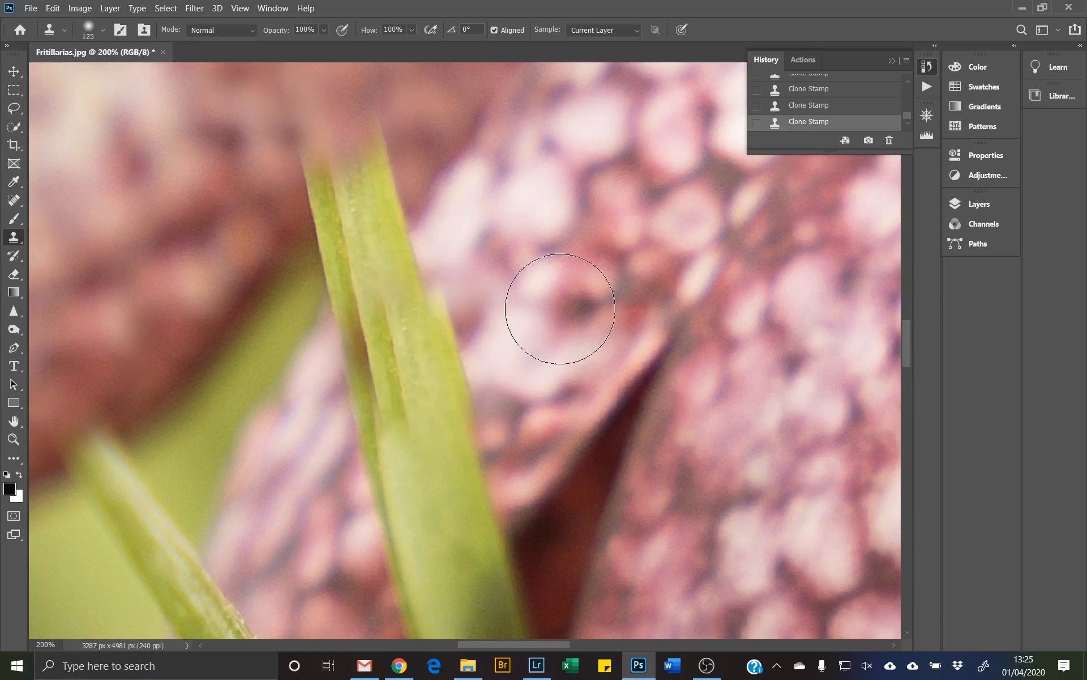
{"action": "left_click", "coordinate": [554, 291]}
{"action": "mouse_move", "coordinate": [415, 366]}
{"action": "left_mouse_down"}
{"action": "mouse_move", "coordinate": [455, 364]}
{"action": "mouse_move", "coordinate": [387, 442]}
{"action": "mouse_move", "coordinate": [413, 337]}
{"action": "mouse_move", "coordinate": [402, 334]}
{"action": "mouse_move", "coordinate": [392, 481]}
{"action": "mouse_move", "coordinate": [409, 493]}
{"action": "mouse_move", "coordinate": [444, 446]}
{"action": "mouse_move", "coordinate": [387, 547]}
{"action": "mouse_move", "coordinate": [427, 494]}
{"action": "mouse_move", "coordinate": [422, 538]}
{"action": "mouse_move", "coordinate": [426, 506]}
{"action": "mouse_move", "coordinate": [399, 518]}
{"action": "mouse_move", "coordinate": [435, 434]}
{"action": "mouse_move", "coordinate": [538, 351]}
{"action": "mouse_move", "coordinate": [488, 381]}
{"action": "mouse_move", "coordinate": [398, 398]}
{"action": "mouse_move", "coordinate": [432, 419]}
{"action": "mouse_move", "coordinate": [395, 411]}
{"action": "mouse_move", "coordinate": [424, 408]}
{"action": "mouse_move", "coordinate": [460, 541]}
{"action": "left_mouse_up"}
Reduce the brush to 70 px and clone over the leaf remnant at the blurred flower's upper edge, rebuilding the petal outline
{"action": "left_click_drag", "start_coordinate": [305, 139], "coordinate": [441, 437]}
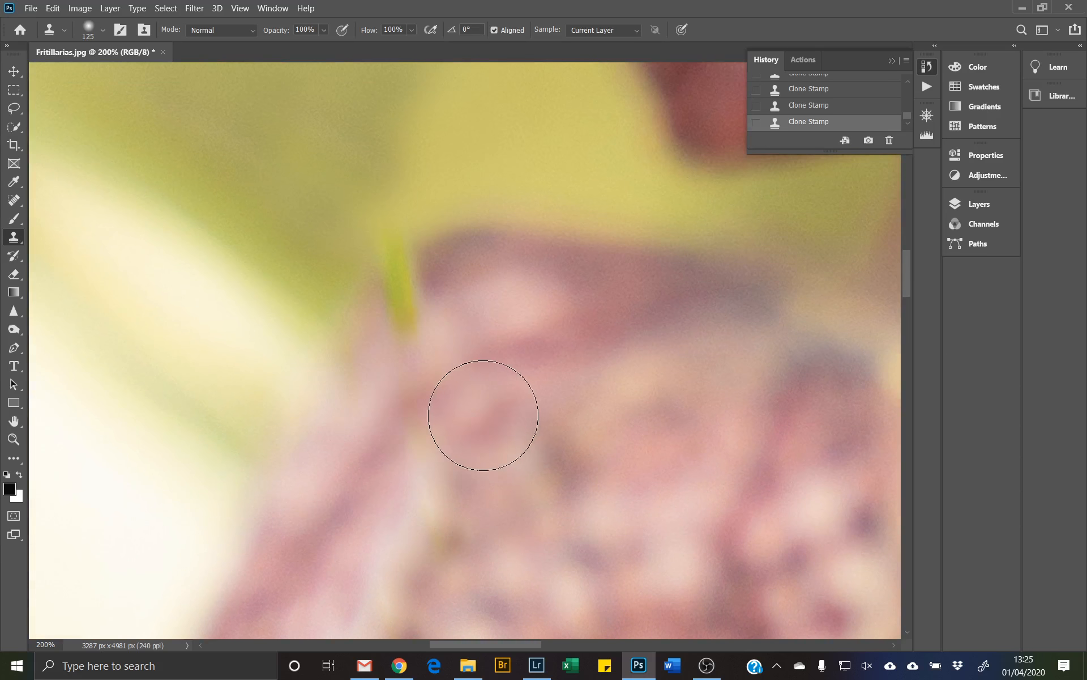
{"action": "key", "text": "bracketleft"}
{"action": "key", "text": "bracketleft"}
{"action": "key", "text": "bracketleft"}
{"action": "key", "text": "bracketleft"}
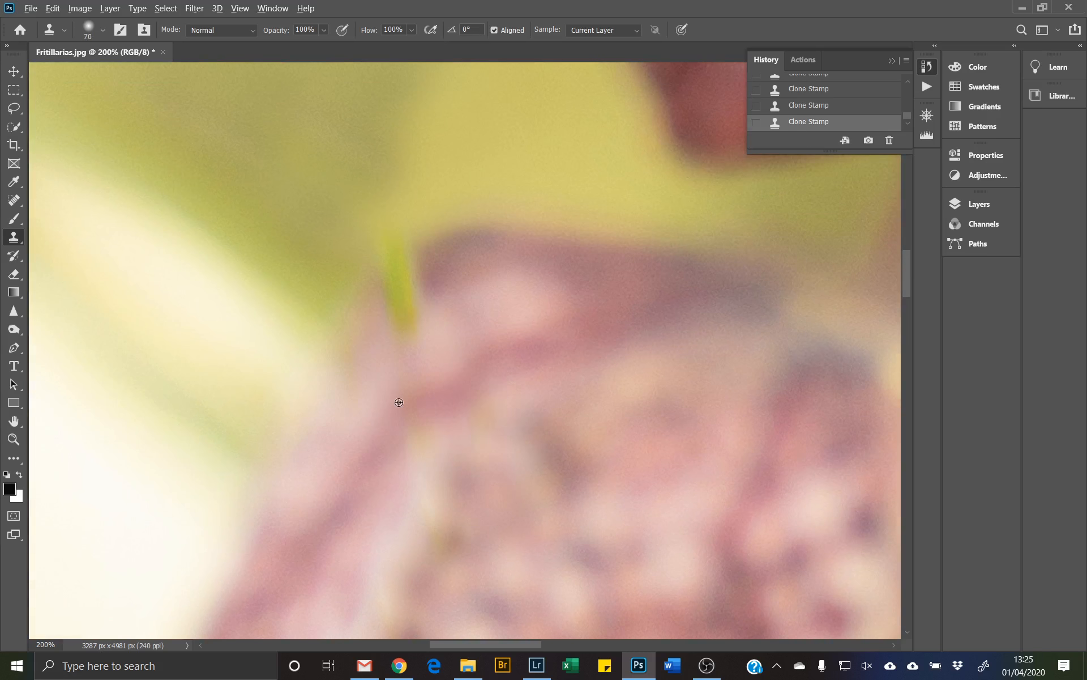
{"action": "left_click", "coordinate": [388, 359], "text": "alt"}
{"action": "mouse_move", "coordinate": [399, 319]}
{"action": "left_mouse_down"}
{"action": "mouse_move", "coordinate": [420, 316]}
{"action": "mouse_move", "coordinate": [409, 271]}
{"action": "mouse_move", "coordinate": [408, 294]}
{"action": "left_mouse_up"}
{"action": "left_click", "coordinate": [452, 257], "text": "alt"}
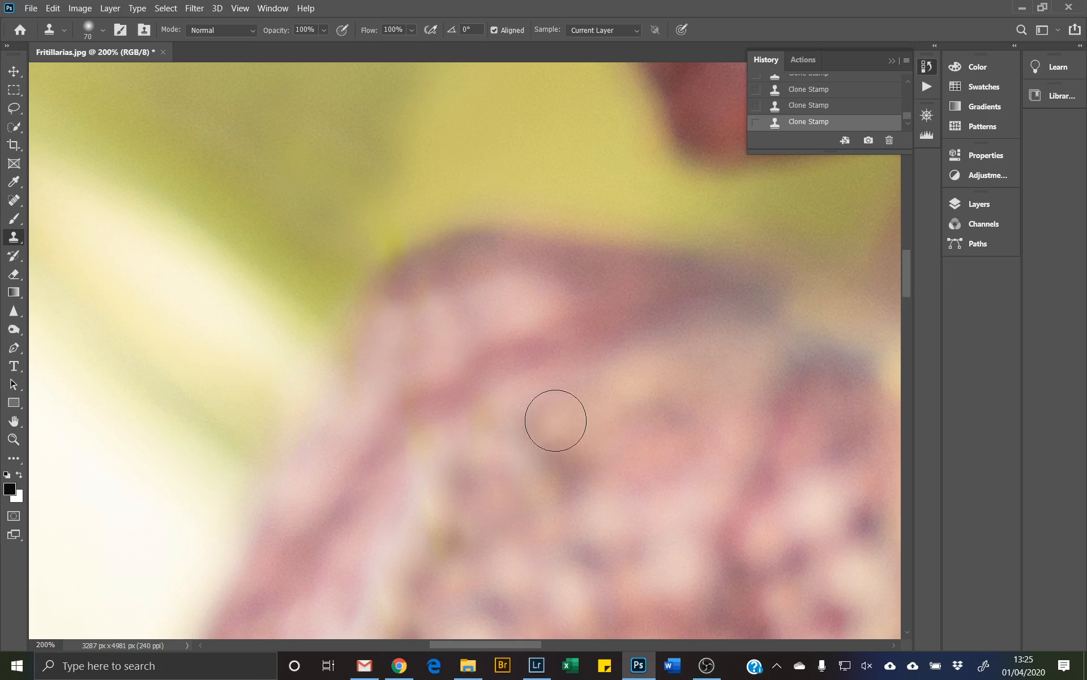
Clone the front petal's pale edge along the side of the leaf stub left between the two flowers
{"action": "mouse_move", "coordinate": [546, 441]}
{"action": "left_mouse_down"}
{"action": "mouse_move", "coordinate": [445, 136]}
{"action": "mouse_move", "coordinate": [467, 219]}
{"action": "mouse_move", "coordinate": [470, 147]}
{"action": "mouse_move", "coordinate": [488, 97]}
{"action": "left_mouse_up"}
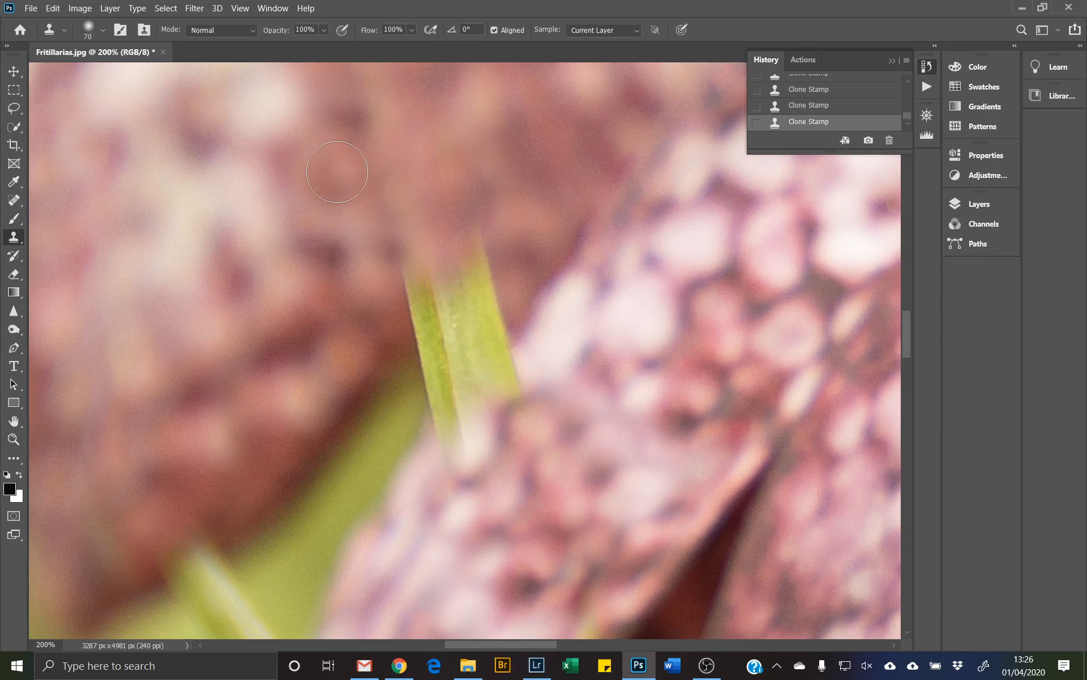
{"action": "left_click_drag", "start_coordinate": [390, 324], "coordinate": [291, 421]}
{"action": "key", "text": "ctrl+z"}
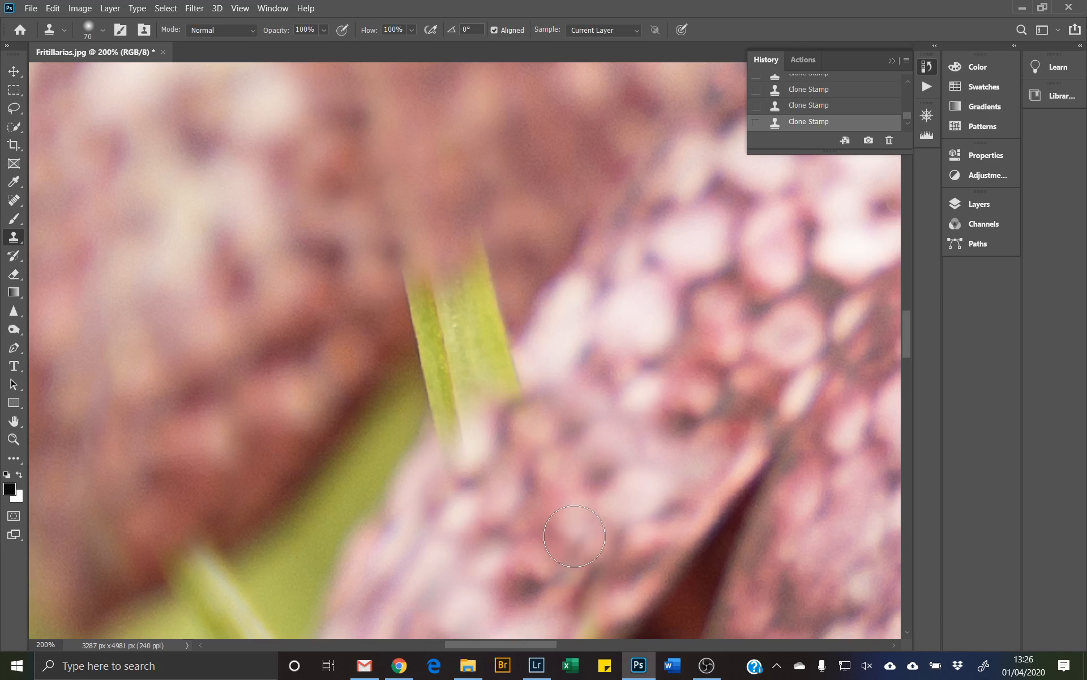
{"action": "key", "text": "space"}
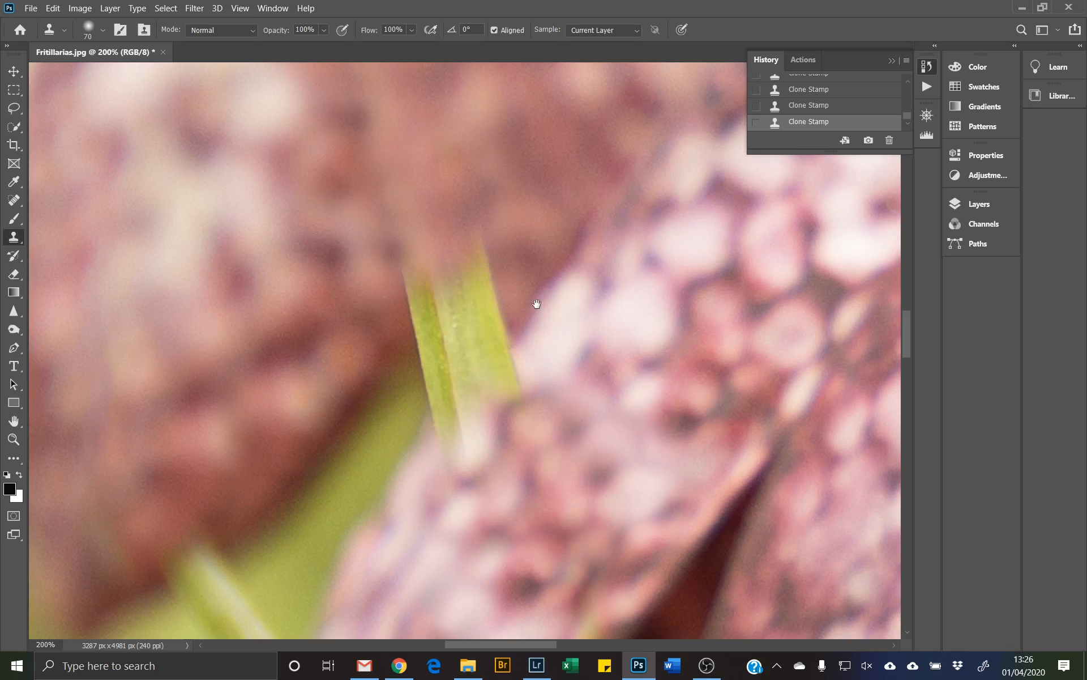
{"action": "key", "text": "alt"}
{"action": "left_click", "coordinate": [544, 295], "text": "alt"}
{"action": "mouse_move", "coordinate": [518, 357]}
{"action": "left_mouse_down"}
{"action": "mouse_move", "coordinate": [477, 425]}
{"action": "mouse_move", "coordinate": [502, 423]}
{"action": "left_mouse_up"}
{"action": "key", "text": "alt"}
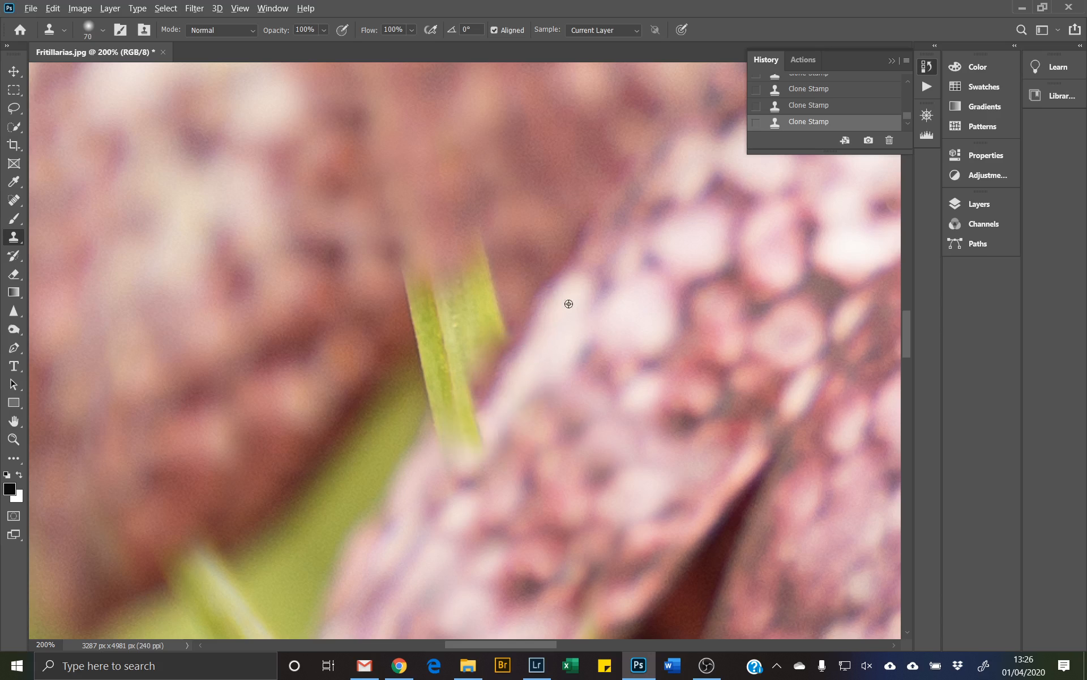
Clone front petal texture over the lower end of the leaf stub to continue the petal's edge
{"action": "left_click", "coordinate": [413, 474], "text": "alt"}
{"action": "mouse_move", "coordinate": [432, 442]}
{"action": "left_mouse_down"}
{"action": "mouse_move", "coordinate": [461, 437]}
{"action": "mouse_move", "coordinate": [463, 425]}
{"action": "left_mouse_up"}
{"action": "key", "text": "alt"}
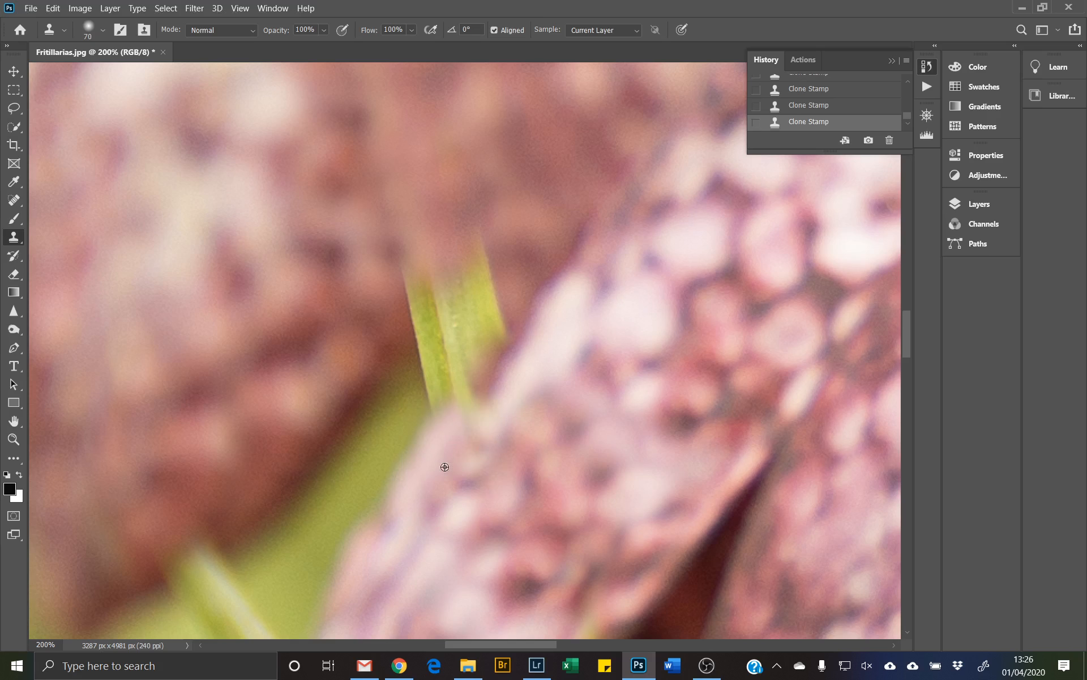
{"action": "mouse_move", "coordinate": [477, 412]}
{"action": "left_mouse_down"}
{"action": "mouse_move", "coordinate": [484, 391]}
{"action": "mouse_move", "coordinate": [501, 386]}
{"action": "left_mouse_up"}
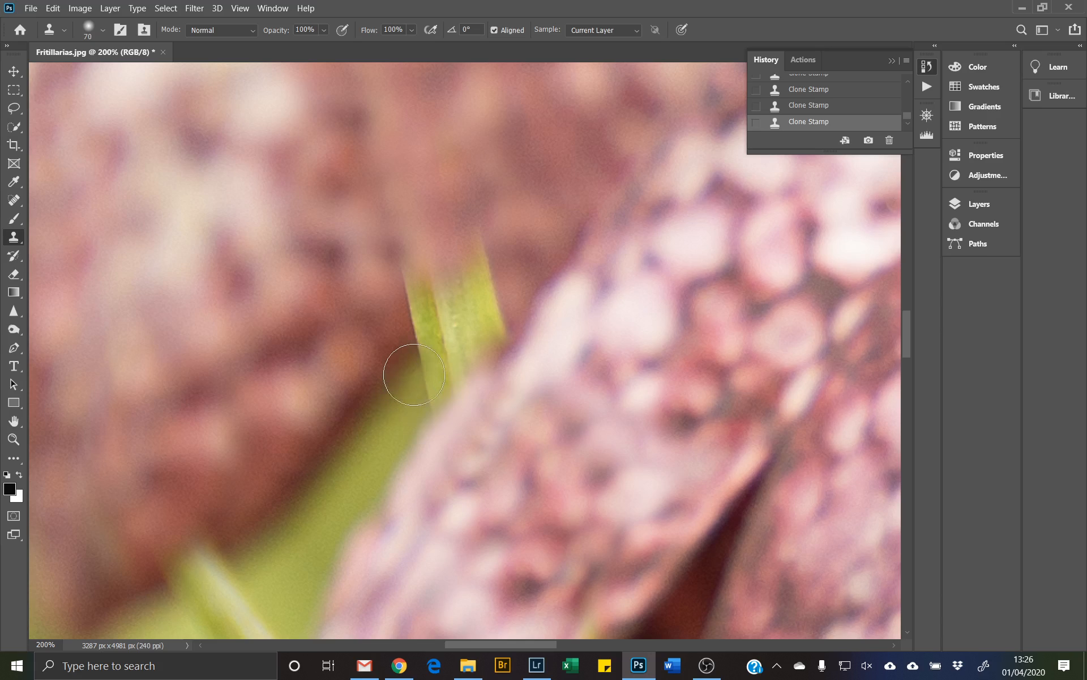
Cover the remaining leaf stub between the two flowers with cloned green background and dark petal texture
{"action": "mouse_move", "coordinate": [415, 375]}
{"action": "left_mouse_down"}
{"action": "mouse_move", "coordinate": [405, 368]}
{"action": "mouse_move", "coordinate": [437, 359]}
{"action": "mouse_move", "coordinate": [412, 290]}
{"action": "mouse_move", "coordinate": [461, 249]}
{"action": "mouse_move", "coordinate": [450, 249]}
{"action": "left_mouse_up"}
{"action": "left_click", "coordinate": [493, 157], "text": "alt"}
{"action": "mouse_move", "coordinate": [468, 189]}
{"action": "left_mouse_down"}
{"action": "mouse_move", "coordinate": [468, 272]}
{"action": "mouse_move", "coordinate": [485, 287]}
{"action": "mouse_move", "coordinate": [444, 251]}
{"action": "mouse_move", "coordinate": [437, 295]}
{"action": "mouse_move", "coordinate": [456, 302]}
{"action": "mouse_move", "coordinate": [456, 280]}
{"action": "mouse_move", "coordinate": [484, 282]}
{"action": "mouse_move", "coordinate": [486, 315]}
{"action": "left_mouse_up"}
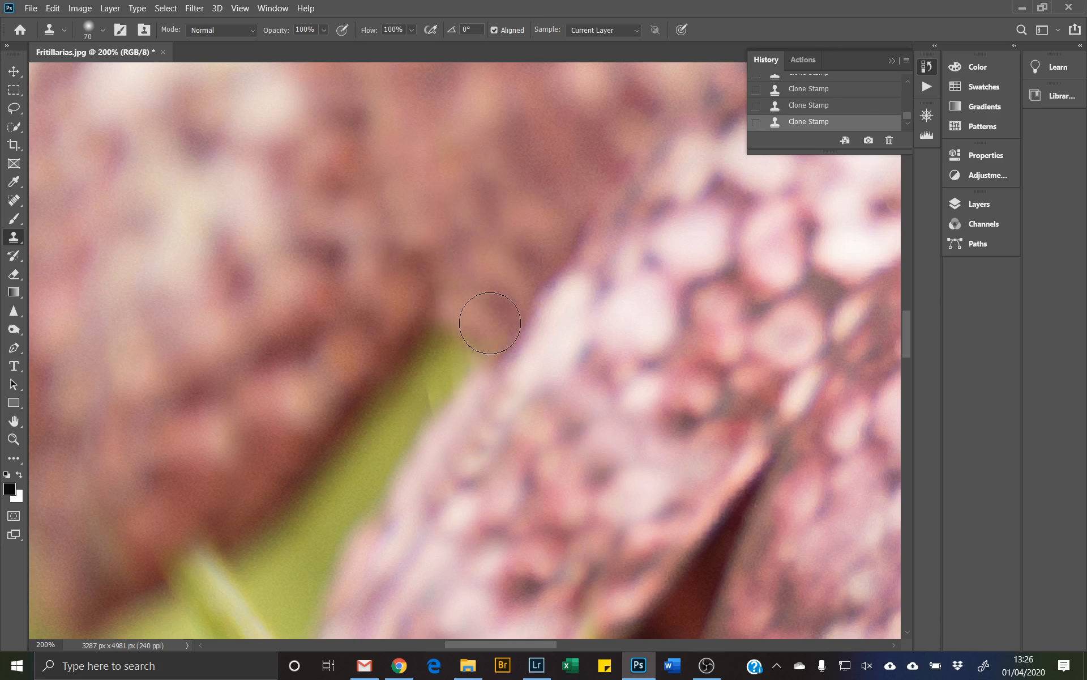
{"action": "left_click_drag", "start_coordinate": [444, 315], "coordinate": [430, 295]}
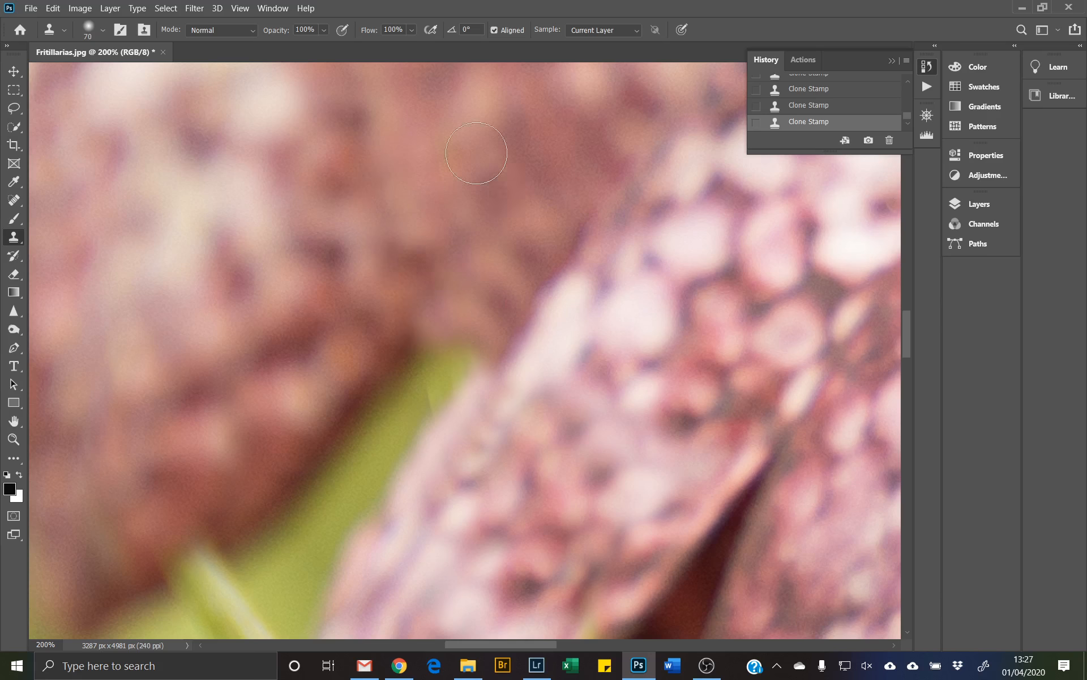
Check the retouching on the whole photo and zoom in to 200% on the leaf remaining against the front flower
{"action": "key", "text": "ctrl+0"}
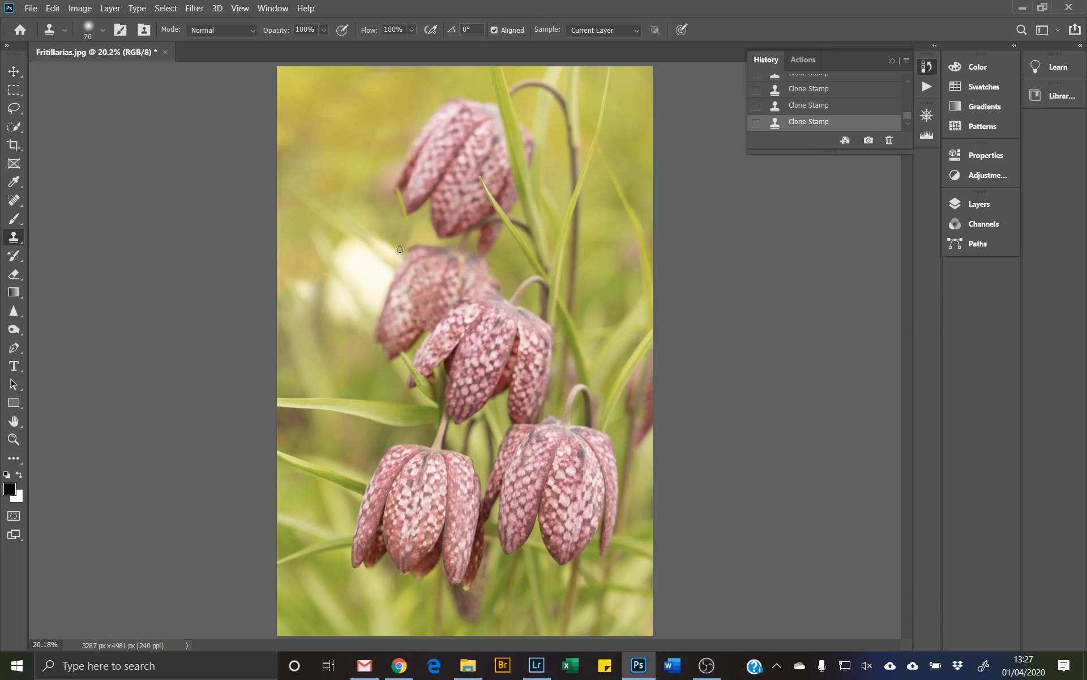
{"action": "scroll", "coordinate": [399, 248], "scroll_direction": "up", "scroll_amount": 3}
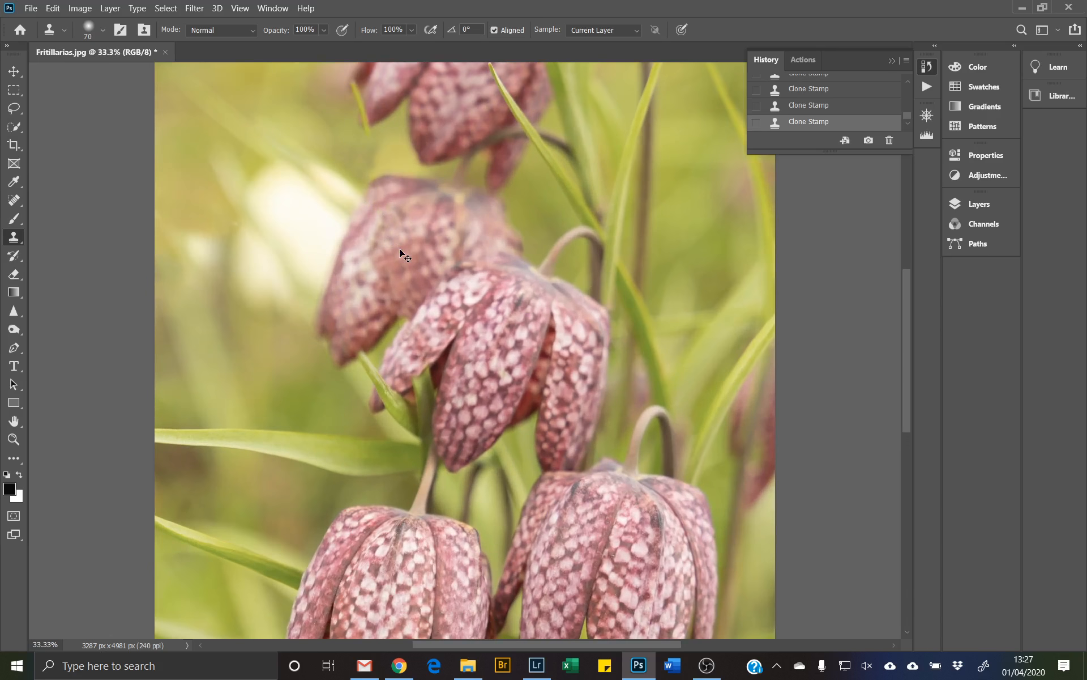
{"action": "scroll", "coordinate": [400, 248], "scroll_direction": "up", "scroll_amount": 3}
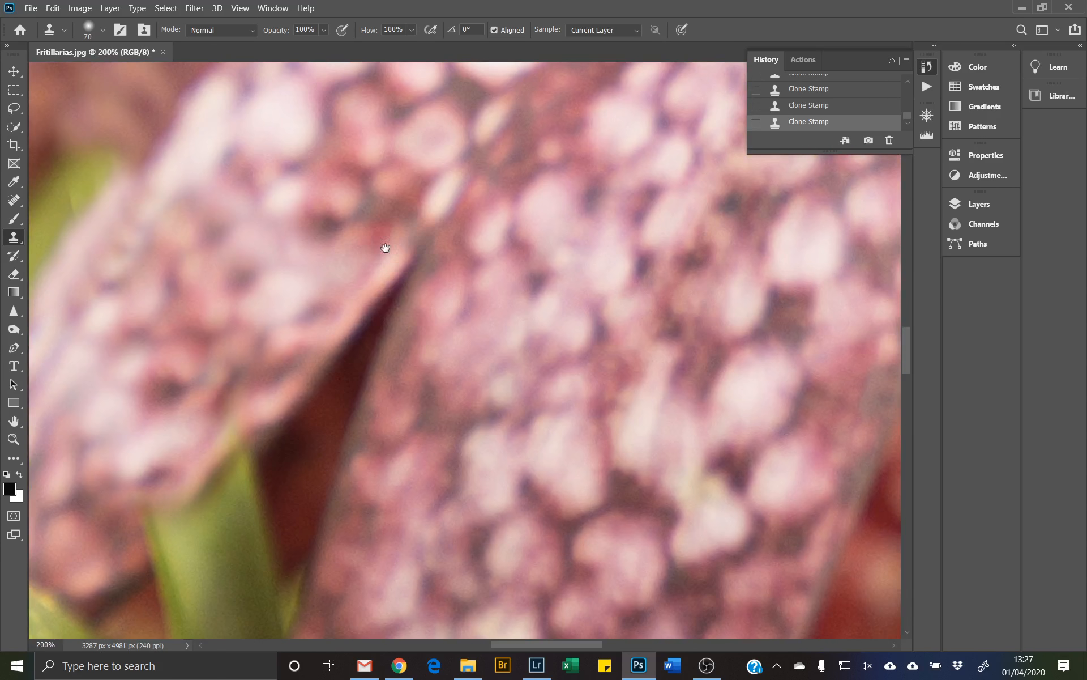
Reduce the clone brush to 60 and clone the blurred petal's lower edge across the thin yellow-green blade at its tip
{"action": "left_click_drag", "start_coordinate": [269, 191], "coordinate": [444, 264]}
{"action": "left_click_drag", "start_coordinate": [104, 85], "coordinate": [374, 47]}
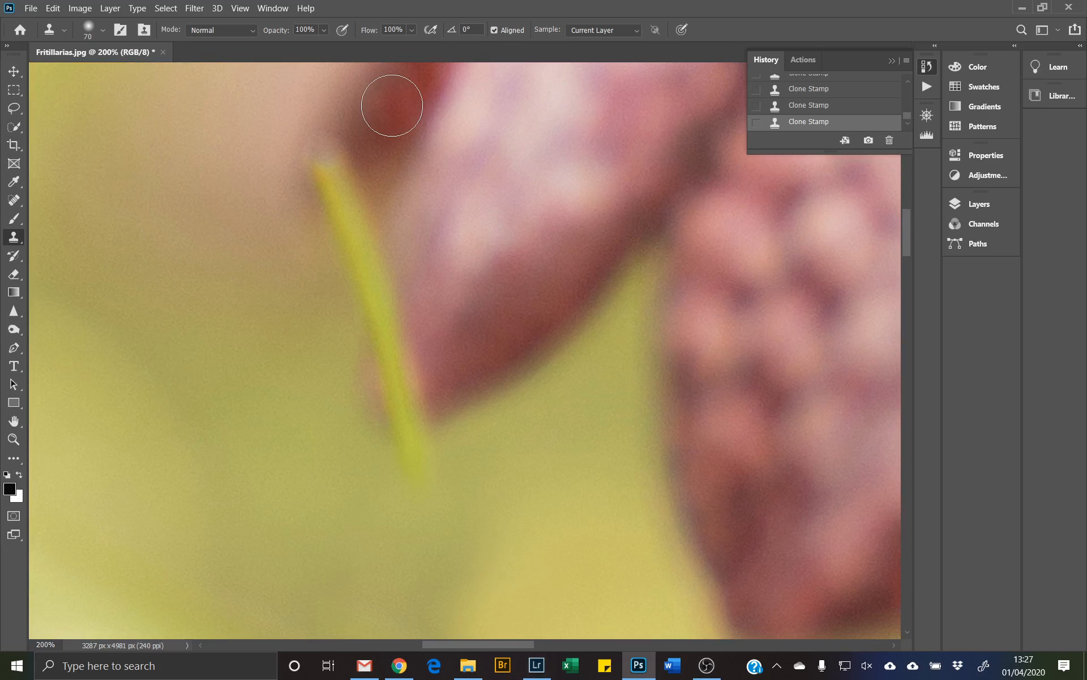
{"action": "key", "text": "bracketleft"}
{"action": "key", "text": "alt"}
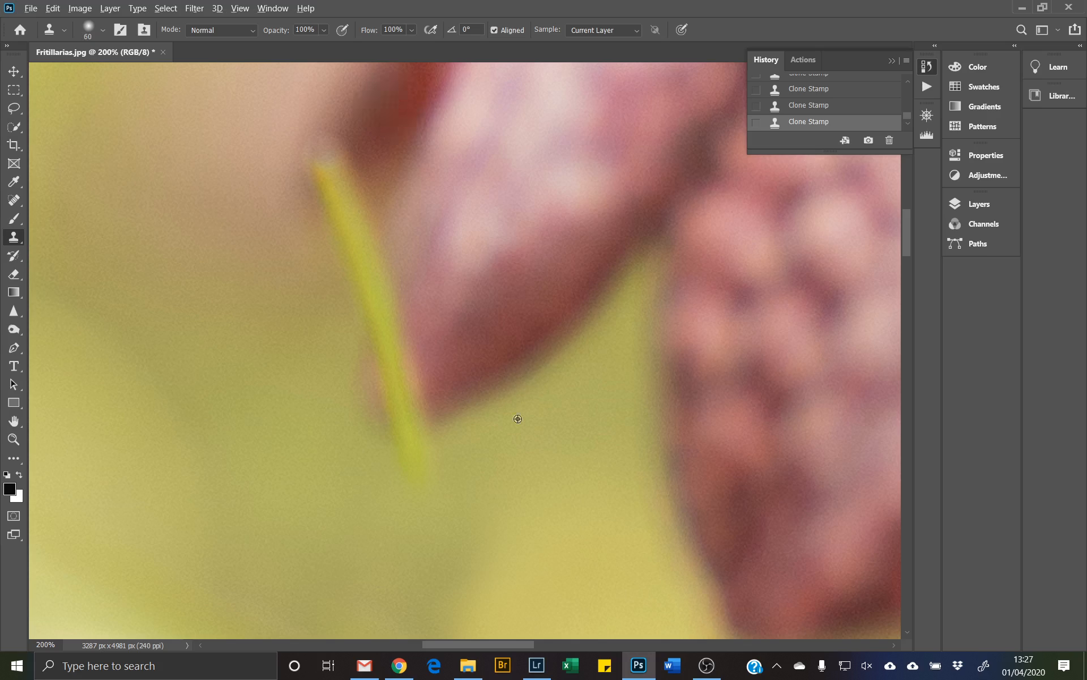
{"action": "left_click", "coordinate": [466, 412], "text": "alt"}
{"action": "left_click_drag", "start_coordinate": [419, 431], "coordinate": [402, 425]}
Clone pink petal texture over the yellow-green blade along the blurred petal's side, undoing the stray stroke
{"action": "key", "text": "alt"}
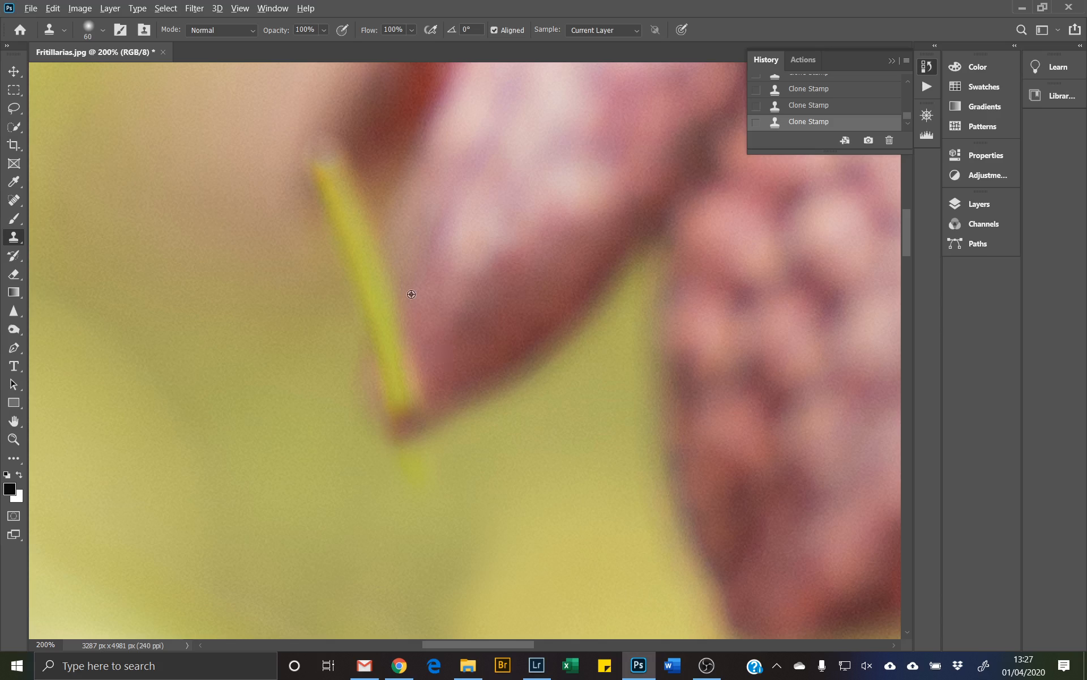
{"action": "left_click", "coordinate": [463, 346], "text": "alt"}
{"action": "mouse_move", "coordinate": [392, 390]}
{"action": "left_mouse_down"}
{"action": "mouse_move", "coordinate": [425, 387]}
{"action": "mouse_move", "coordinate": [413, 359]}
{"action": "mouse_move", "coordinate": [424, 356]}
{"action": "mouse_move", "coordinate": [401, 315]}
{"action": "left_mouse_up"}
{"action": "key", "text": "alt"}
{"action": "left_click", "coordinate": [426, 311], "text": "alt"}
{"action": "mouse_move", "coordinate": [396, 362]}
{"action": "left_mouse_down"}
{"action": "mouse_move", "coordinate": [400, 339]}
{"action": "mouse_move", "coordinate": [385, 317]}
{"action": "left_mouse_up"}
{"action": "key", "text": "alt"}
{"action": "left_click", "coordinate": [404, 242], "text": "alt"}
{"action": "mouse_move", "coordinate": [388, 262]}
{"action": "left_mouse_down"}
{"action": "mouse_move", "coordinate": [388, 296]}
{"action": "mouse_move", "coordinate": [368, 303]}
{"action": "mouse_move", "coordinate": [382, 288]}
{"action": "mouse_move", "coordinate": [413, 362]}
{"action": "left_mouse_up"}
{"action": "key", "text": "ctrl+z"}
Clone dark red petal texture over the upper end of the yellow-green blade, undoing the misplaced dark spot
{"action": "left_click", "coordinate": [434, 207], "text": "alt"}
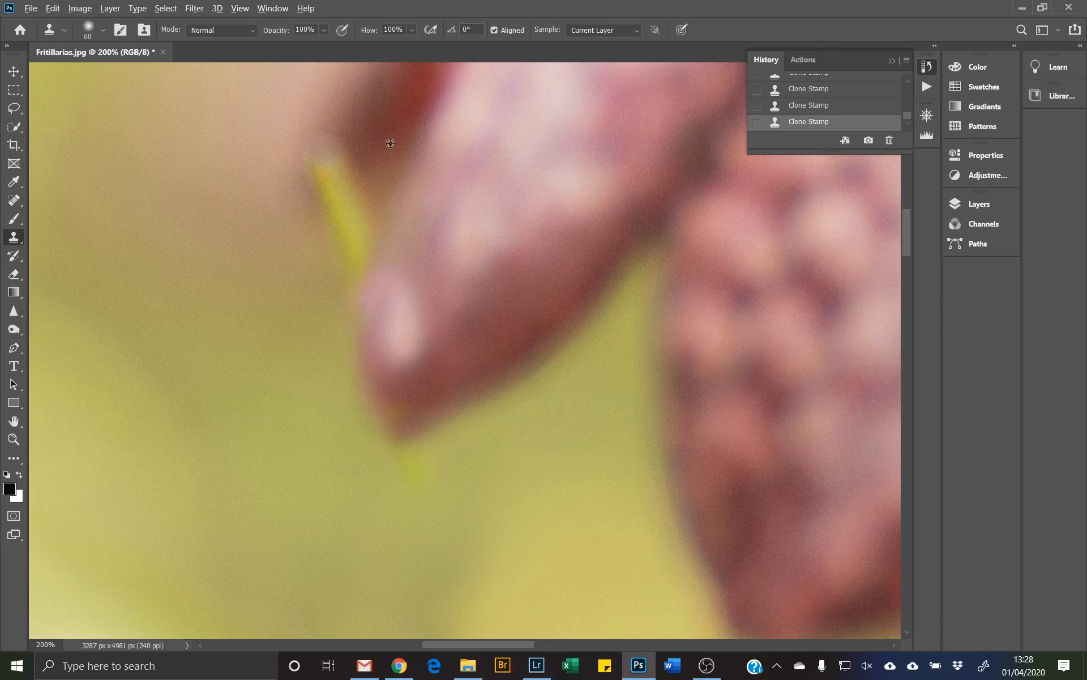
{"action": "left_click_drag", "start_coordinate": [347, 80], "coordinate": [384, 194]}
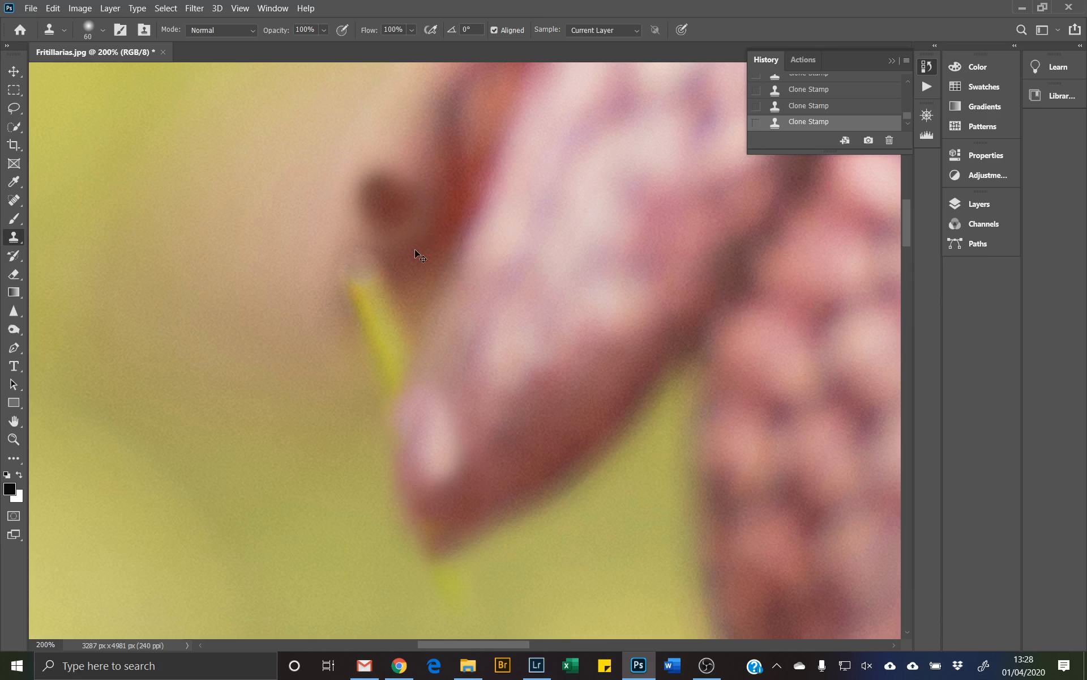
{"action": "key", "text": "ctrl+z"}
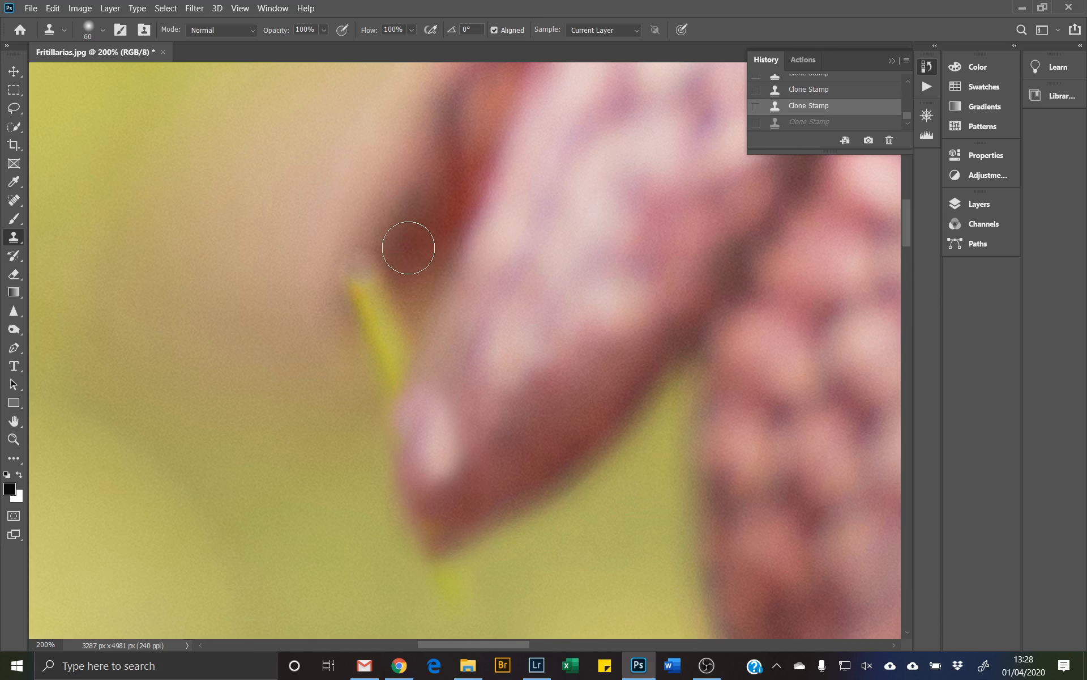
{"action": "left_click", "coordinate": [412, 254], "text": "alt"}
{"action": "mouse_move", "coordinate": [369, 275]}
{"action": "left_mouse_down"}
{"action": "mouse_move", "coordinate": [371, 329]}
{"action": "mouse_move", "coordinate": [390, 283]}
{"action": "mouse_move", "coordinate": [389, 322]}
{"action": "left_mouse_up"}
{"action": "mouse_move", "coordinate": [362, 250]}
{"action": "left_mouse_down"}
{"action": "mouse_move", "coordinate": [362, 284]}
{"action": "mouse_move", "coordinate": [381, 252]}
{"action": "mouse_move", "coordinate": [383, 266]}
{"action": "left_mouse_up"}
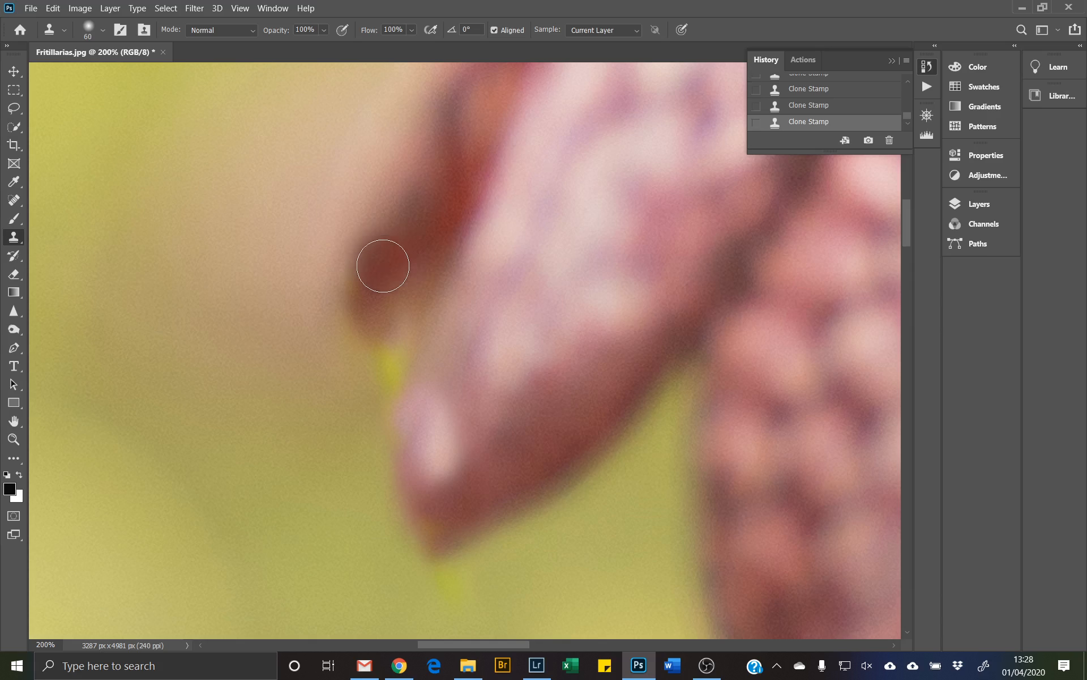
Cover the leftover blade with cloned green background and round off the dark red petal's end with cloned texture
{"action": "left_click", "coordinate": [347, 418], "text": "alt"}
{"action": "left_click_drag", "start_coordinate": [376, 378], "coordinate": [404, 336]}
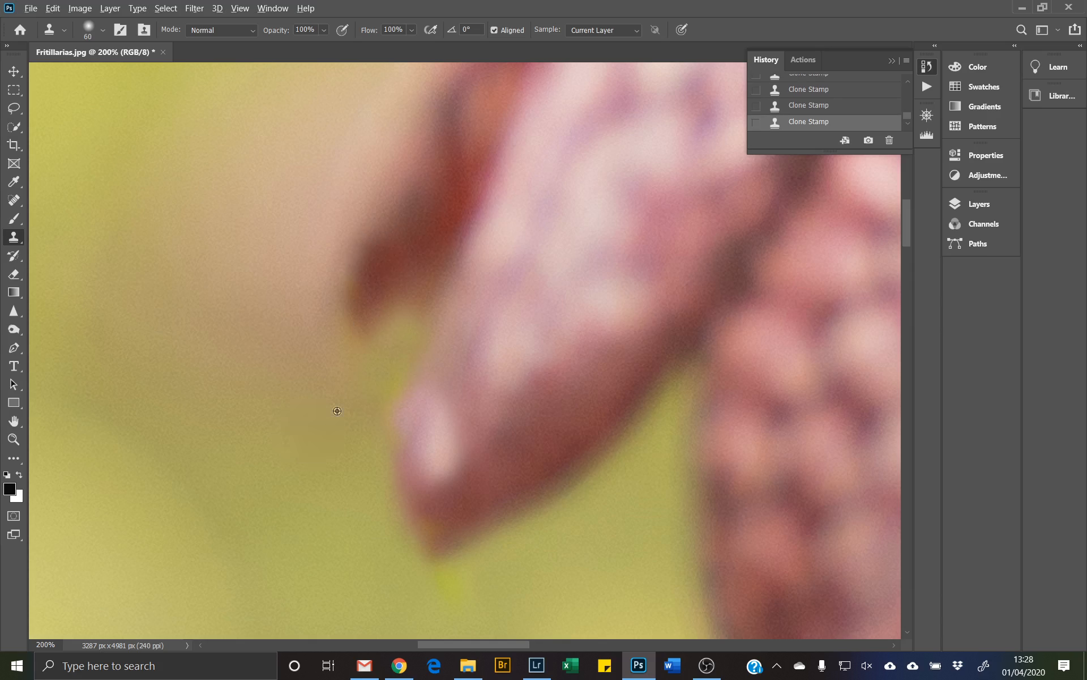
{"action": "mouse_move", "coordinate": [396, 309]}
{"action": "left_mouse_down"}
{"action": "mouse_move", "coordinate": [376, 306]}
{"action": "mouse_move", "coordinate": [395, 303]}
{"action": "left_mouse_up"}
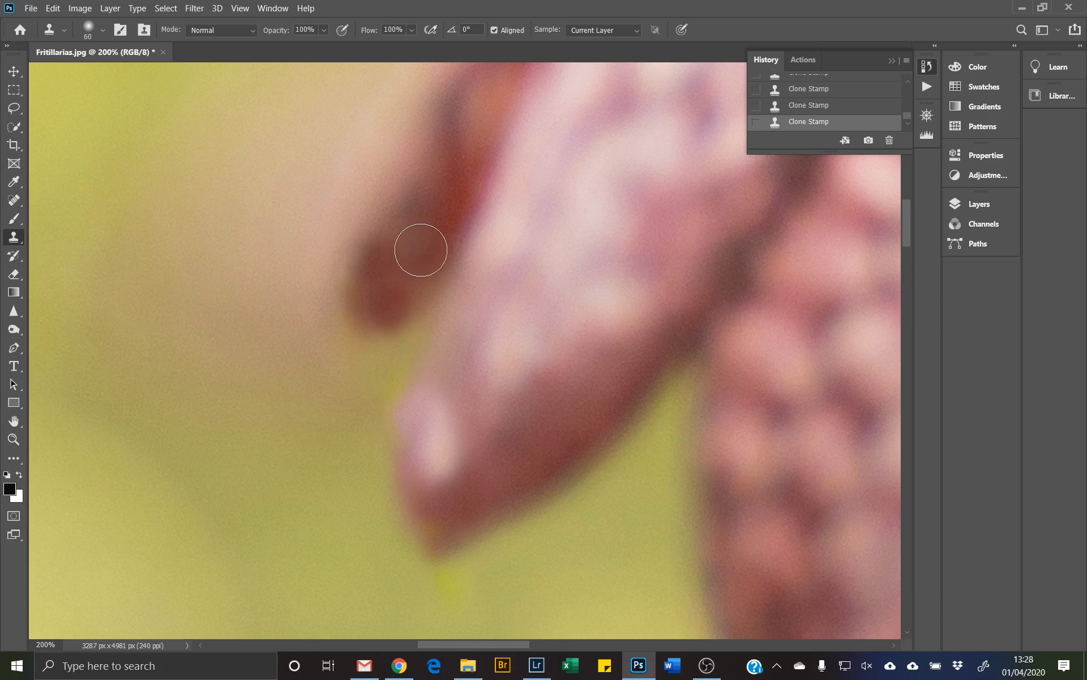
Clone the blurred background flower's lower edge and nearby green over the tip of the long leaf touching it
{"action": "left_click_drag", "start_coordinate": [575, 376], "coordinate": [570, 487]}
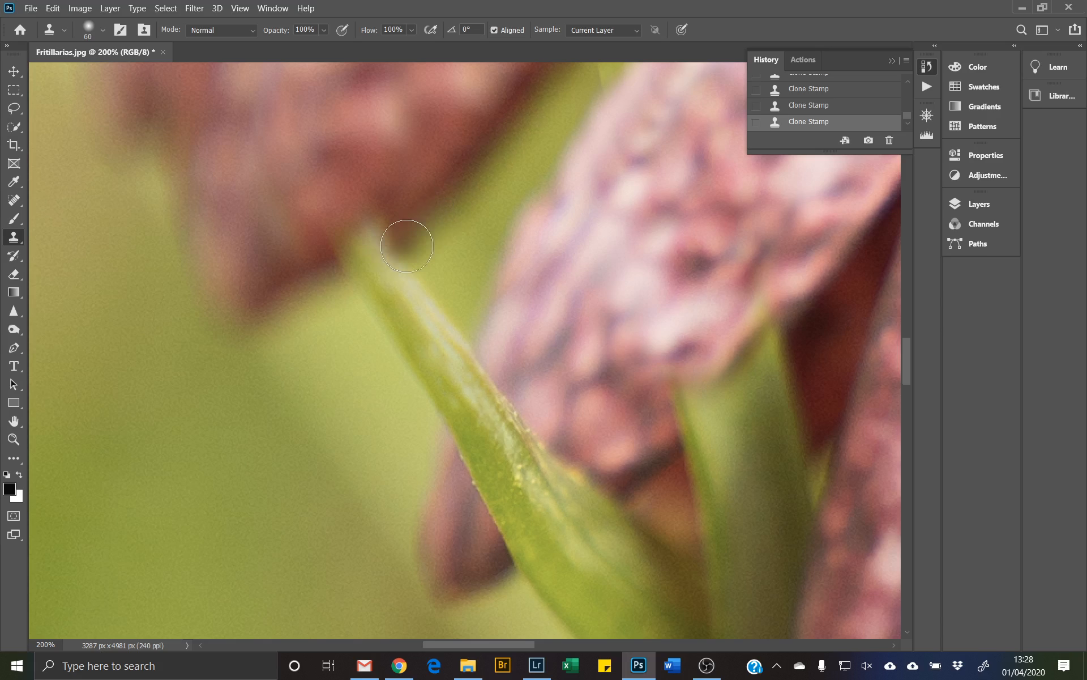
{"action": "mouse_move", "coordinate": [399, 241]}
{"action": "left_mouse_down"}
{"action": "mouse_move", "coordinate": [382, 248]}
{"action": "mouse_move", "coordinate": [372, 238]}
{"action": "left_mouse_up"}
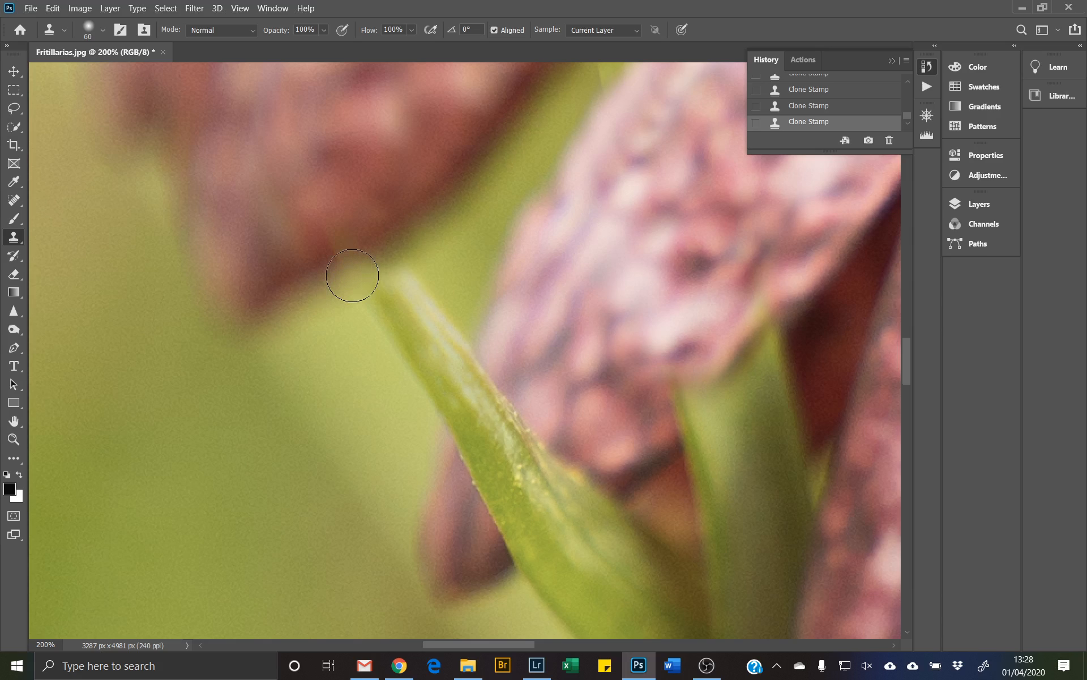
{"action": "mouse_move", "coordinate": [353, 276]}
{"action": "left_mouse_down"}
{"action": "mouse_move", "coordinate": [344, 244]}
{"action": "mouse_move", "coordinate": [353, 255]}
{"action": "left_mouse_up"}
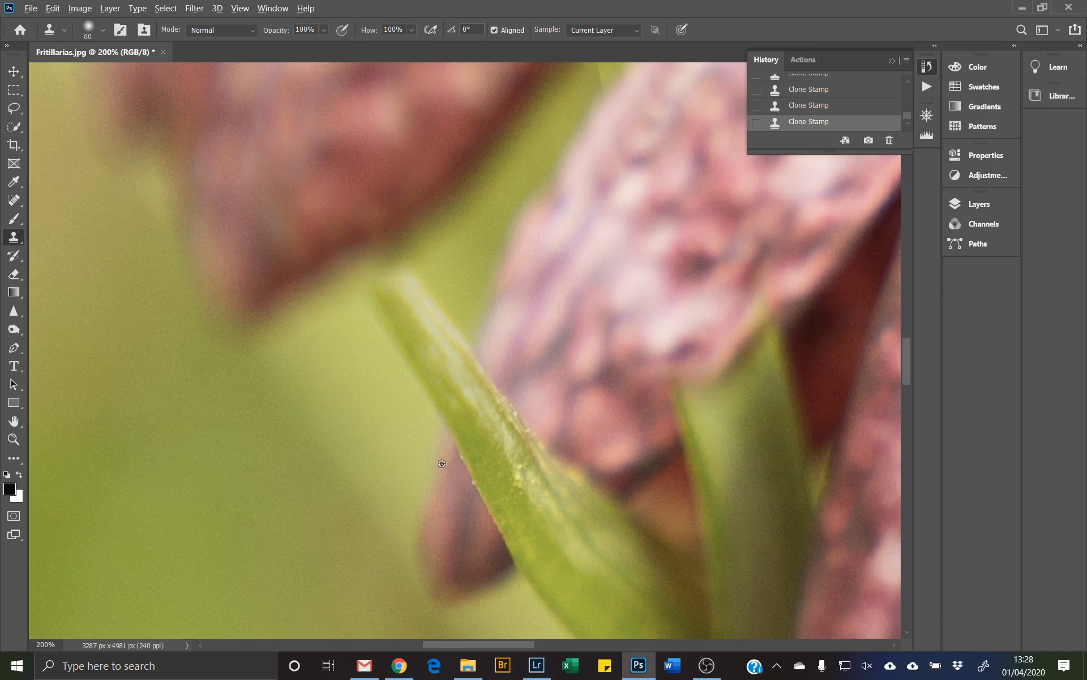
Clone the speckled petal's outer edge across the middle of the long leaf and undo the stroke spoiling the inner petal
{"action": "mouse_move", "coordinate": [440, 418]}
{"action": "left_mouse_down"}
{"action": "mouse_move", "coordinate": [467, 354]}
{"action": "mouse_move", "coordinate": [478, 401]}
{"action": "left_mouse_up"}
{"action": "left_click", "coordinate": [495, 304], "text": "alt"}
{"action": "mouse_move", "coordinate": [482, 409]}
{"action": "left_mouse_down"}
{"action": "mouse_move", "coordinate": [441, 460]}
{"action": "mouse_move", "coordinate": [385, 559]}
{"action": "mouse_move", "coordinate": [400, 578]}
{"action": "mouse_move", "coordinate": [370, 562]}
{"action": "mouse_move", "coordinate": [418, 546]}
{"action": "mouse_move", "coordinate": [373, 535]}
{"action": "left_mouse_up"}
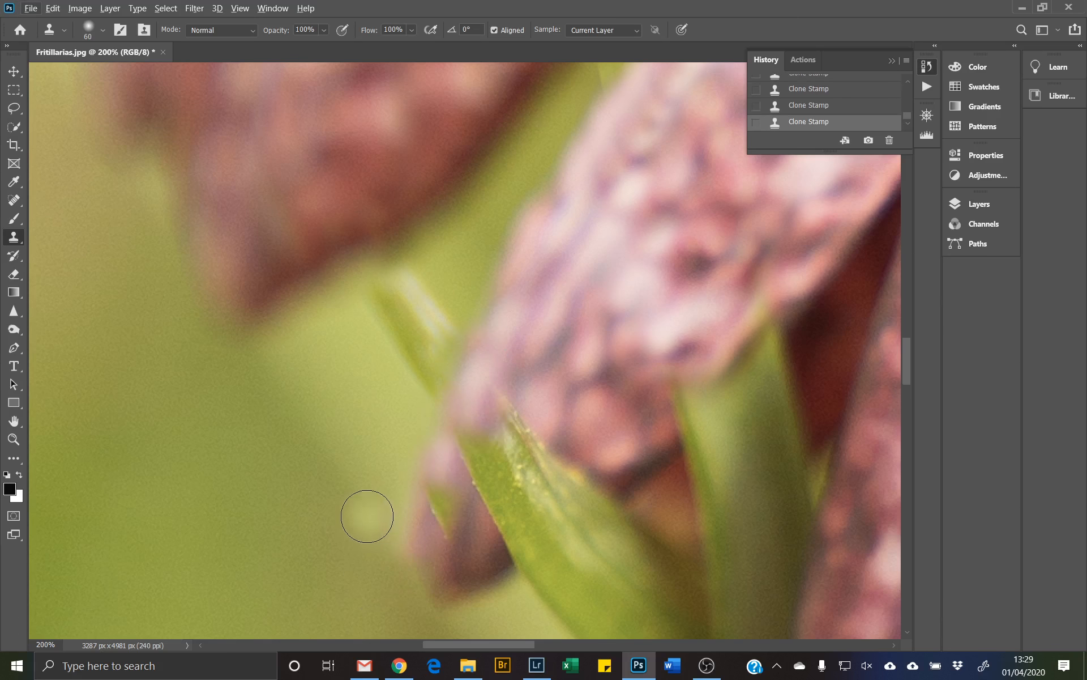
{"action": "key", "text": "ctrl+z"}
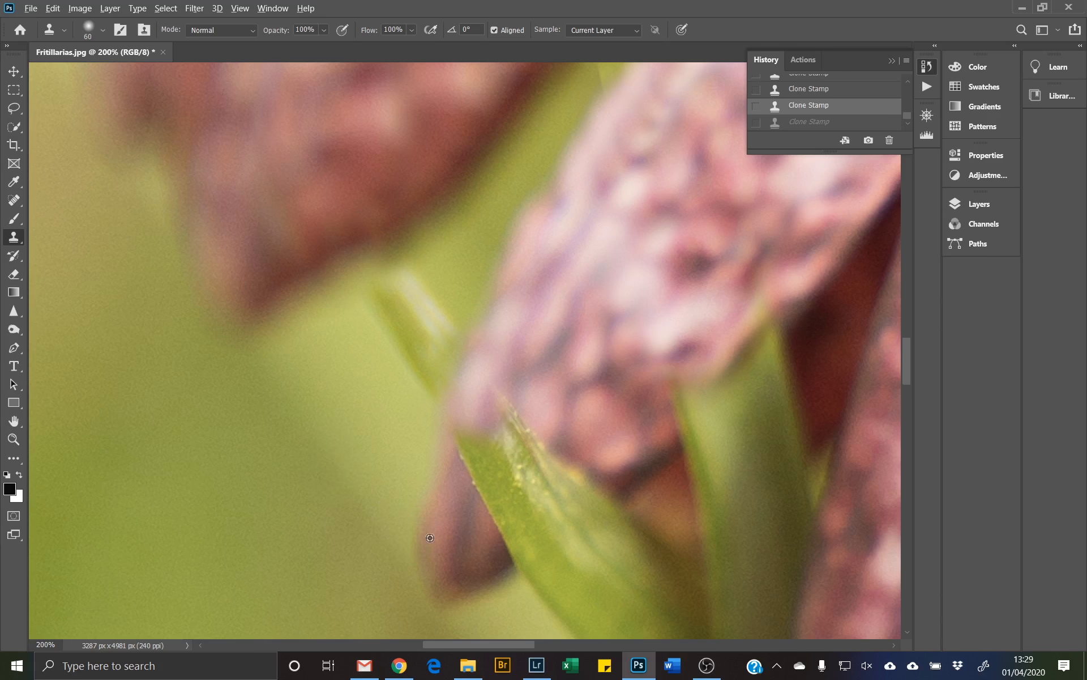
Clone inner petal and speckled petal texture over the part of the leaf where the two petals meet
{"action": "left_click", "coordinate": [466, 514], "text": "alt"}
{"action": "left_click_drag", "start_coordinate": [476, 457], "coordinate": [481, 415]}
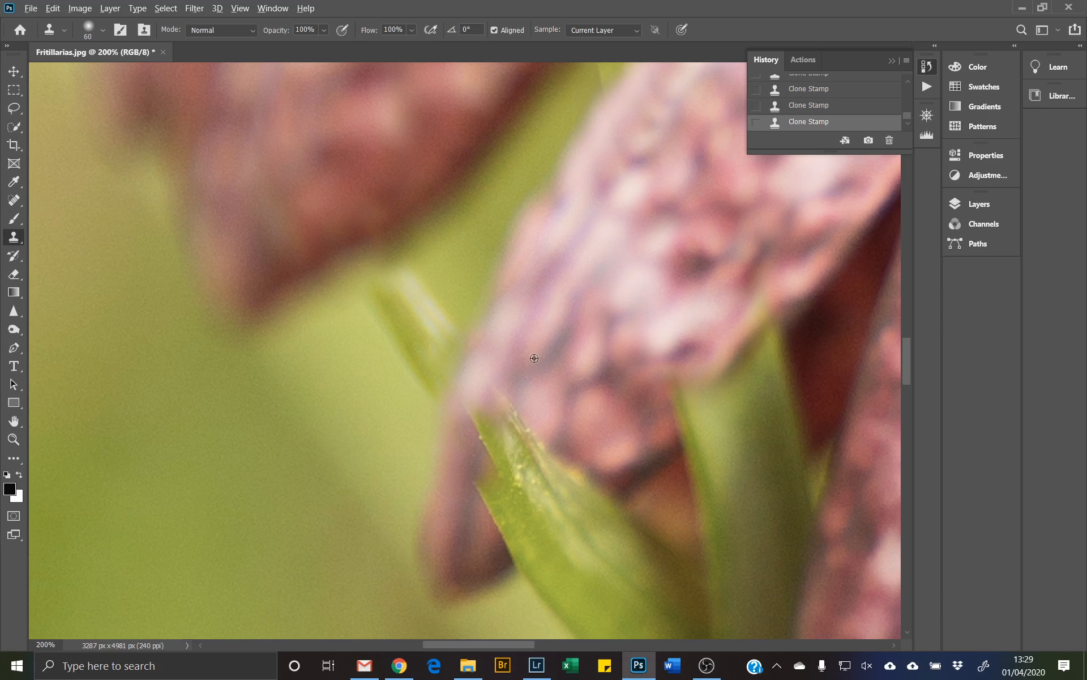
{"action": "left_click", "coordinate": [536, 323], "text": "alt"}
{"action": "left_click_drag", "start_coordinate": [507, 368], "coordinate": [486, 423]}
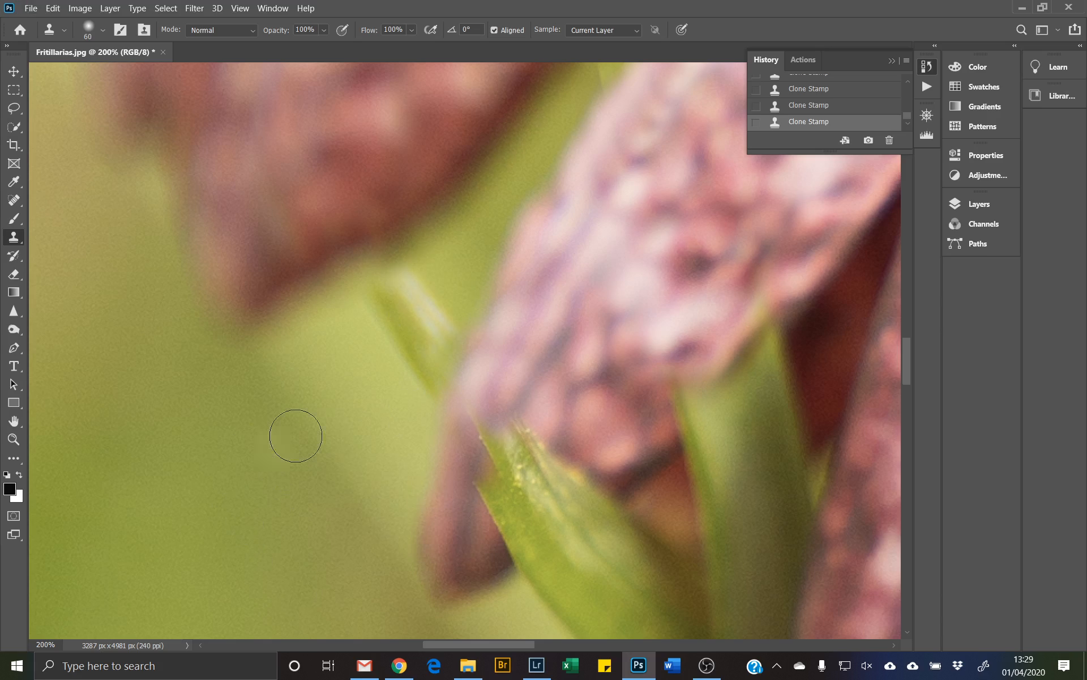
Clone green background over the detached upper leaf piece between the two flowers
{"action": "left_click", "coordinate": [364, 412], "text": "alt"}
{"action": "mouse_move", "coordinate": [416, 369]}
{"action": "left_mouse_down"}
{"action": "mouse_move", "coordinate": [414, 339]}
{"action": "mouse_move", "coordinate": [421, 379]}
{"action": "mouse_move", "coordinate": [399, 317]}
{"action": "left_mouse_up"}
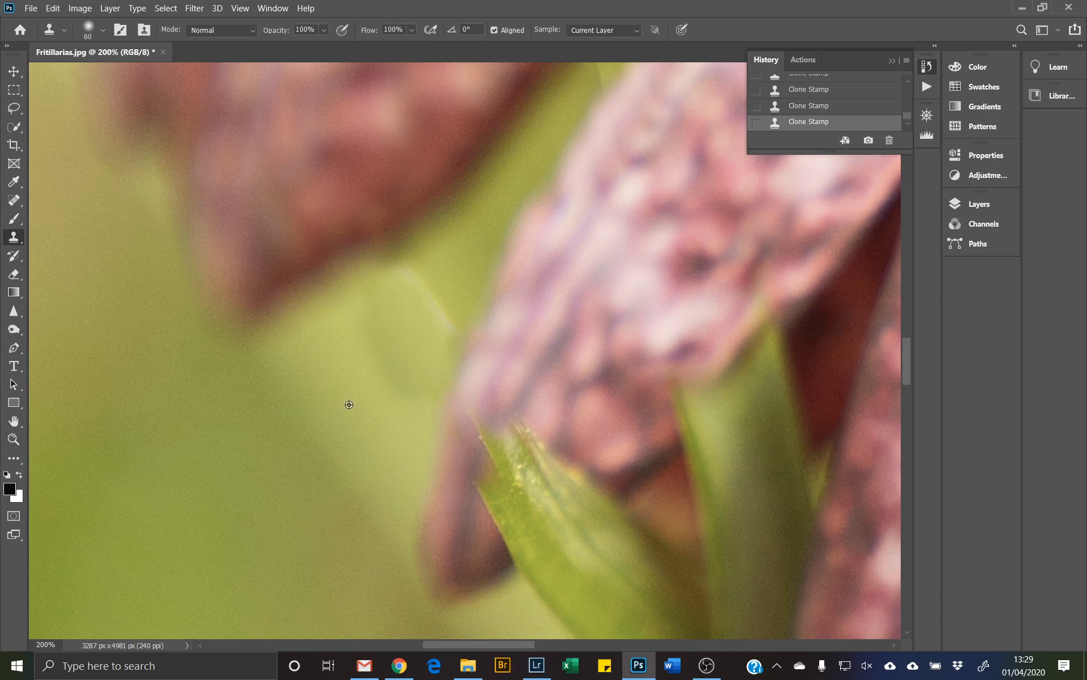
{"action": "mouse_move", "coordinate": [362, 391]}
{"action": "left_mouse_down"}
{"action": "mouse_move", "coordinate": [381, 348]}
{"action": "mouse_move", "coordinate": [402, 377]}
{"action": "mouse_move", "coordinate": [398, 337]}
{"action": "mouse_move", "coordinate": [404, 394]}
{"action": "mouse_move", "coordinate": [381, 340]}
{"action": "mouse_move", "coordinate": [388, 362]}
{"action": "mouse_move", "coordinate": [401, 364]}
{"action": "mouse_move", "coordinate": [424, 325]}
{"action": "mouse_move", "coordinate": [412, 296]}
{"action": "mouse_move", "coordinate": [435, 318]}
{"action": "mouse_move", "coordinate": [422, 294]}
{"action": "left_mouse_up"}
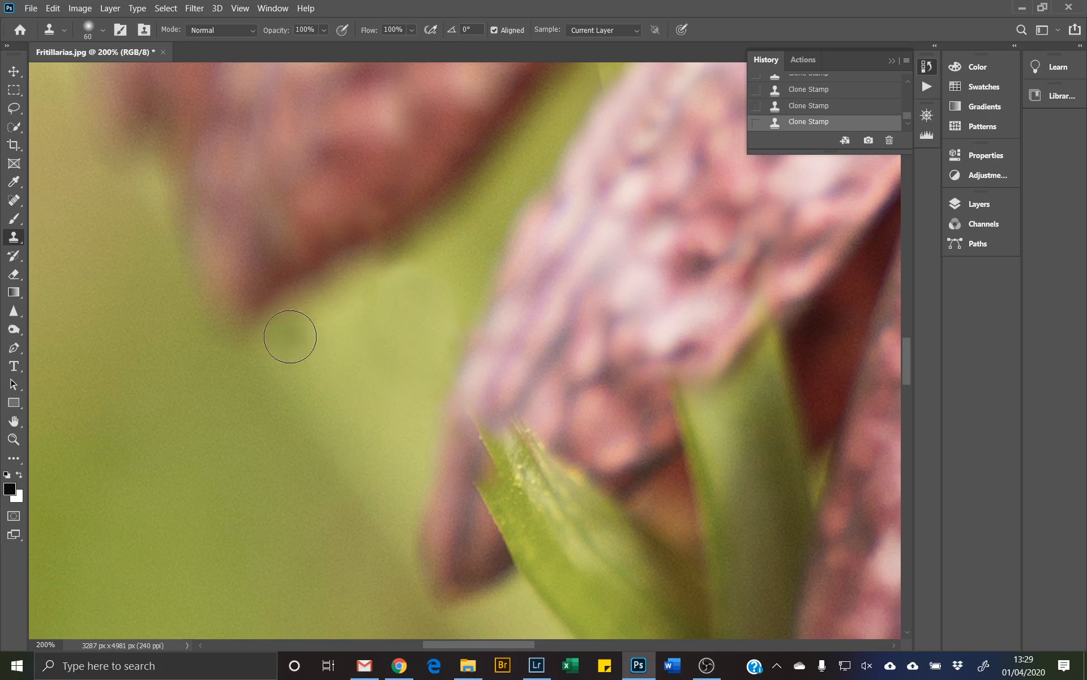
Reduce the clone brush to 40 and rebuild the inner petal's lower edge across the leaf
{"action": "left_click_drag", "start_coordinate": [692, 465], "coordinate": [518, 244]}
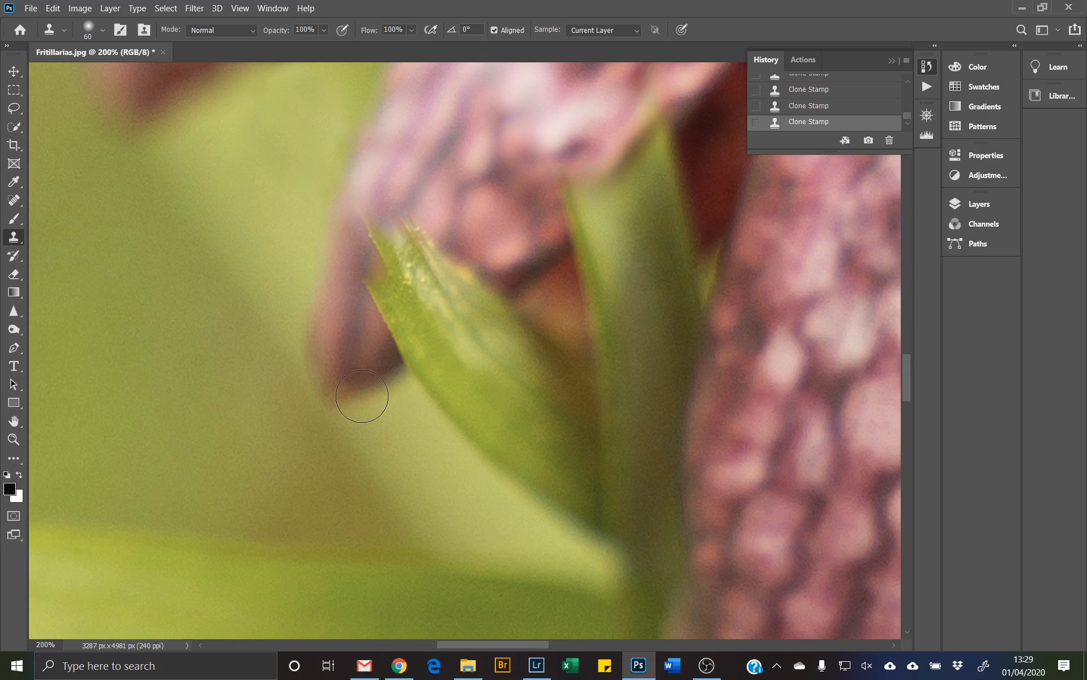
{"action": "key", "text": "bracketleft"}
{"action": "mouse_move", "coordinate": [408, 376]}
{"action": "left_mouse_down"}
{"action": "mouse_move", "coordinate": [426, 351]}
{"action": "mouse_move", "coordinate": [403, 338]}
{"action": "mouse_move", "coordinate": [432, 342]}
{"action": "mouse_move", "coordinate": [411, 362]}
{"action": "left_mouse_up"}
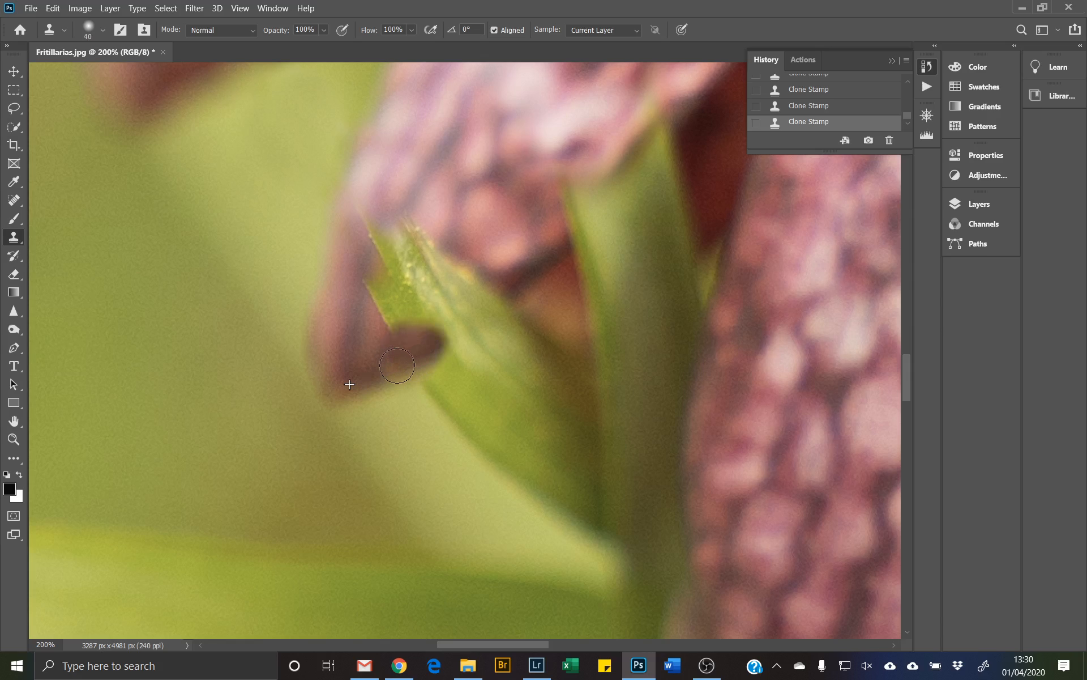
{"action": "left_click", "coordinate": [540, 279], "text": "alt"}
{"action": "mouse_move", "coordinate": [492, 306]}
{"action": "left_mouse_down"}
{"action": "mouse_move", "coordinate": [476, 322]}
{"action": "mouse_move", "coordinate": [506, 297]}
{"action": "left_mouse_up"}
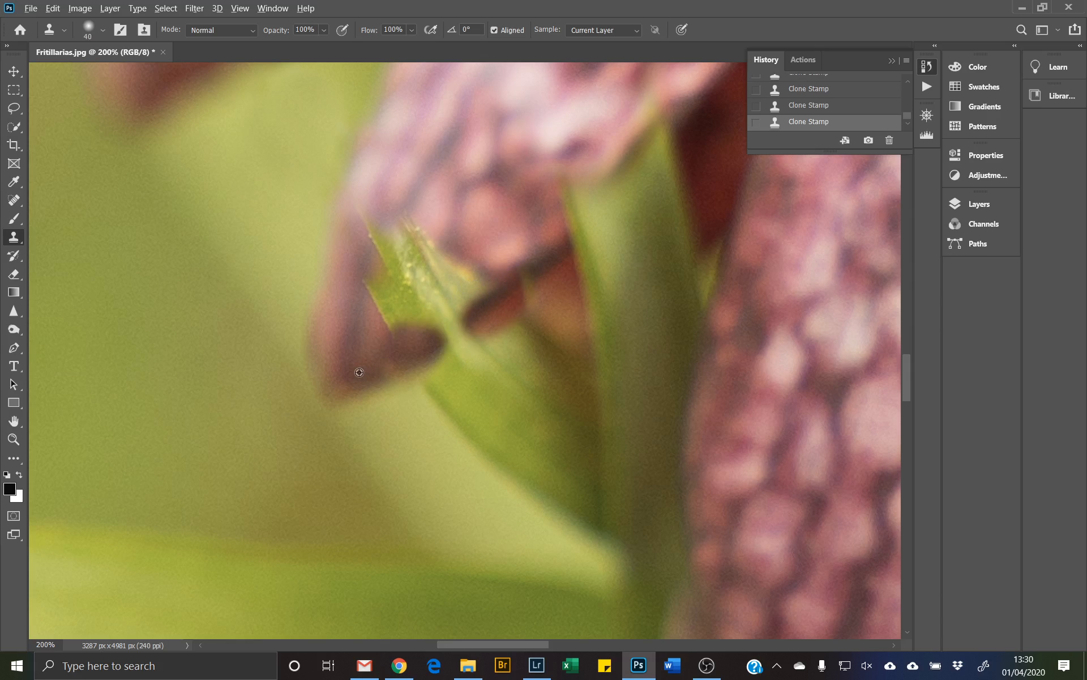
{"action": "mouse_move", "coordinate": [414, 350]}
{"action": "left_mouse_down"}
{"action": "mouse_move", "coordinate": [469, 320]}
{"action": "mouse_move", "coordinate": [445, 341]}
{"action": "mouse_move", "coordinate": [467, 337]}
{"action": "mouse_move", "coordinate": [436, 349]}
{"action": "mouse_move", "coordinate": [486, 327]}
{"action": "left_mouse_up"}
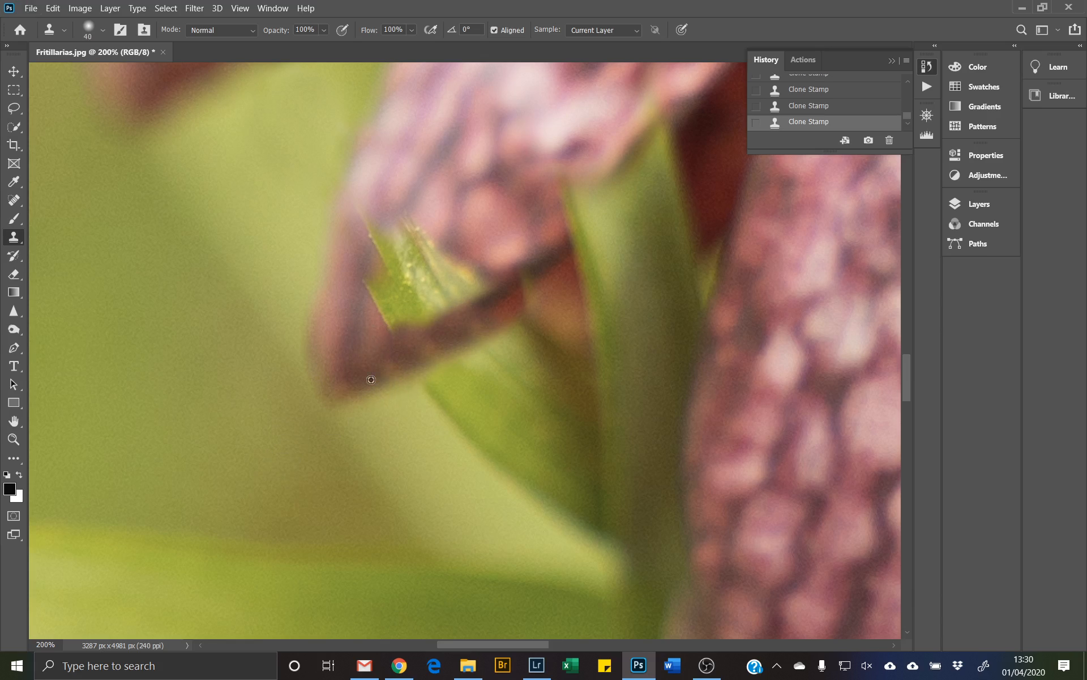
{"action": "left_click", "coordinate": [452, 337], "text": "alt"}
{"action": "left_click", "coordinate": [430, 351], "text": "alt"}
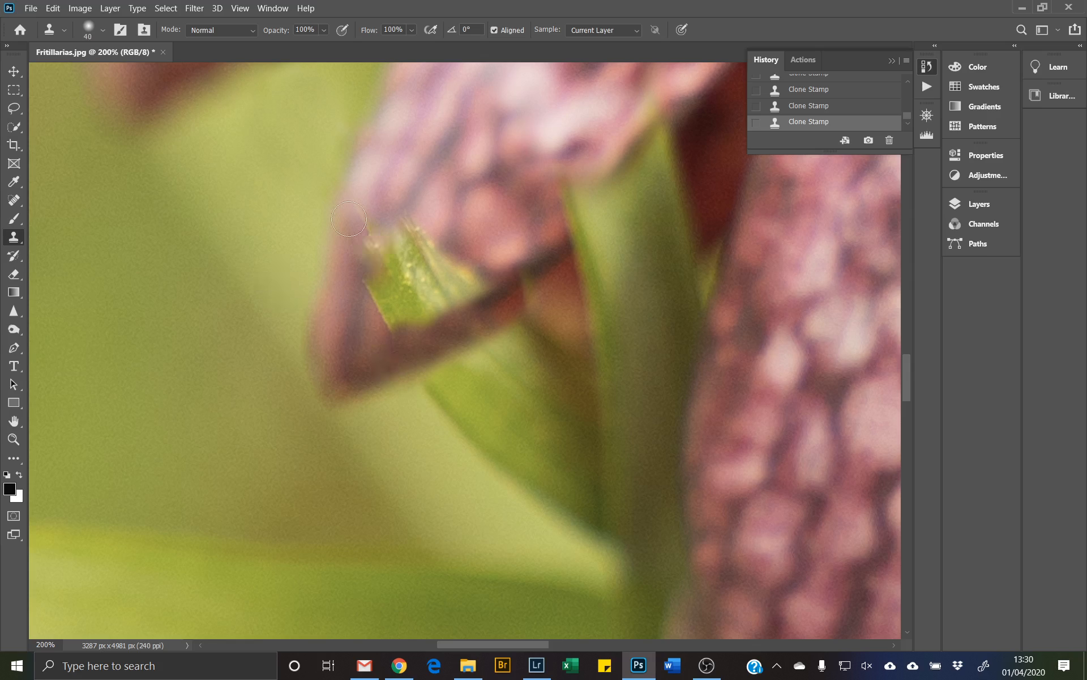
Clone inner petal and speckled texture over the leaf fragment left inside the rebuilt petal outline
{"action": "left_click", "coordinate": [492, 228]}
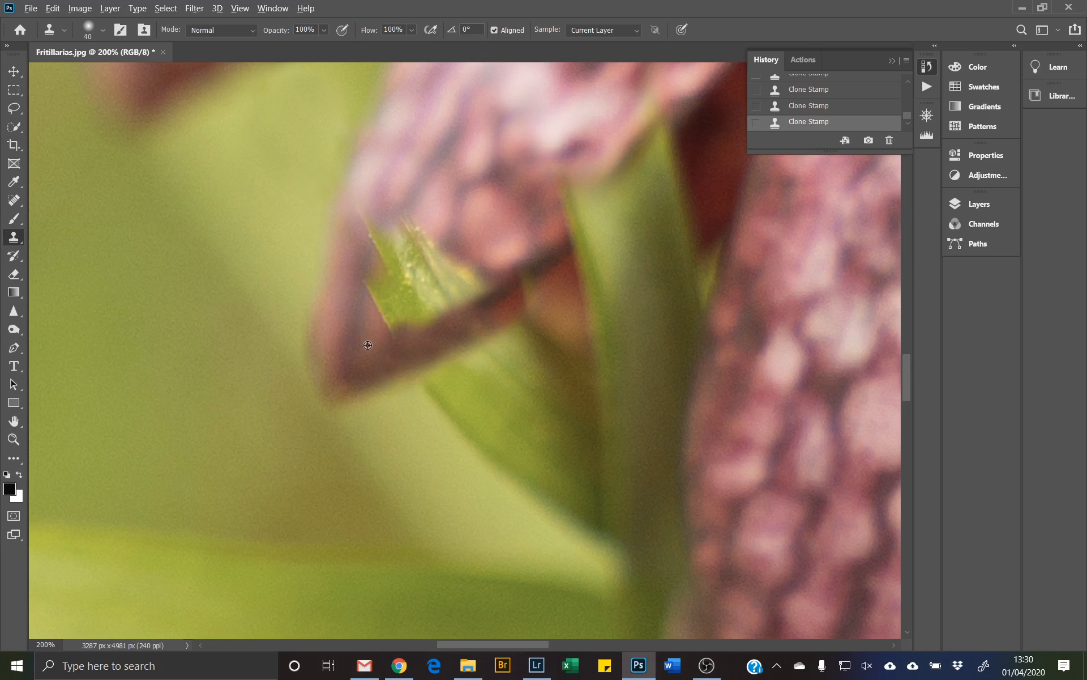
{"action": "mouse_move", "coordinate": [393, 310]}
{"action": "left_mouse_down"}
{"action": "mouse_move", "coordinate": [379, 292]}
{"action": "mouse_move", "coordinate": [392, 312]}
{"action": "mouse_move", "coordinate": [396, 298]}
{"action": "left_mouse_up"}
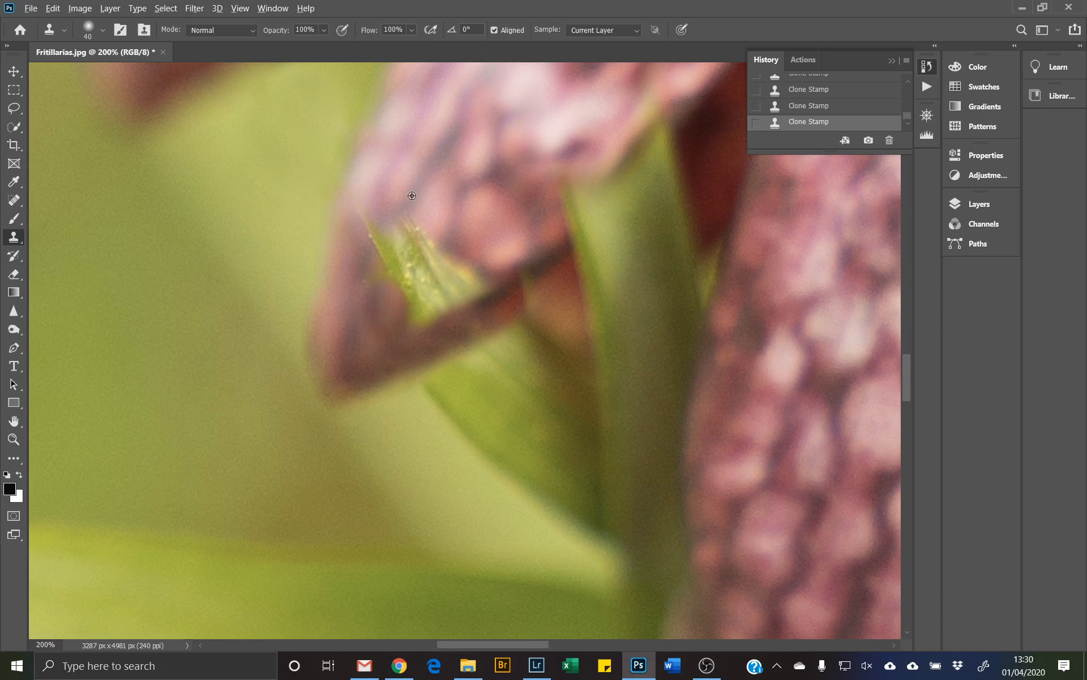
{"action": "left_click", "coordinate": [435, 158], "text": "alt"}
{"action": "mouse_move", "coordinate": [398, 213]}
{"action": "left_mouse_down"}
{"action": "mouse_move", "coordinate": [380, 226]}
{"action": "mouse_move", "coordinate": [390, 235]}
{"action": "mouse_move", "coordinate": [375, 248]}
{"action": "mouse_move", "coordinate": [364, 220]}
{"action": "left_mouse_up"}
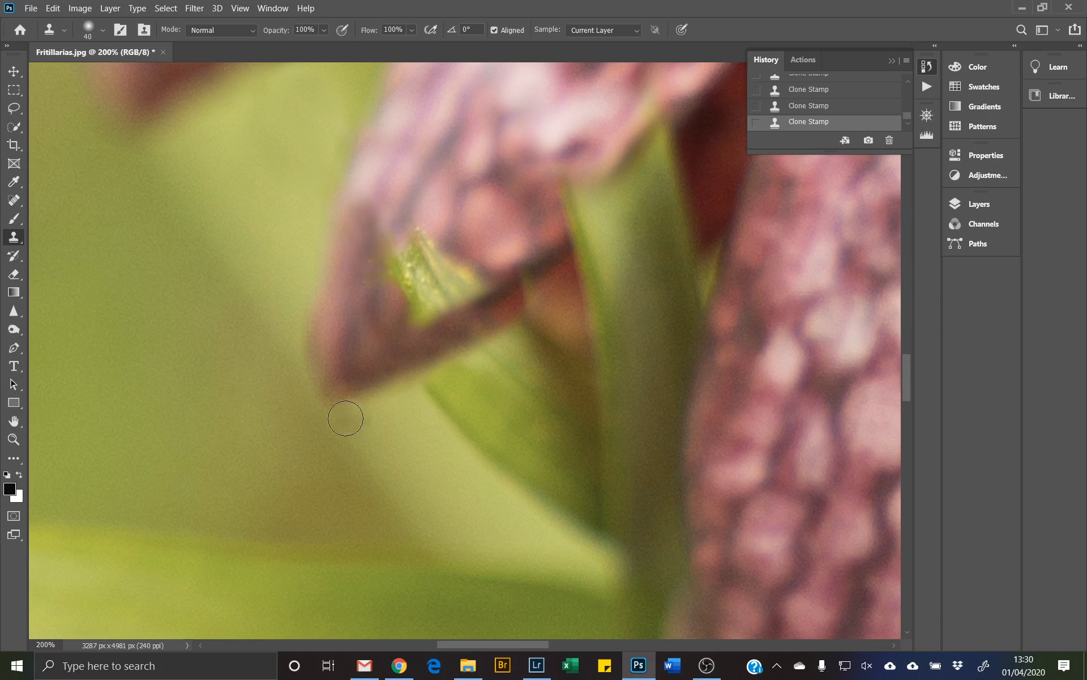
{"action": "left_click", "coordinate": [367, 345], "text": "alt"}
{"action": "mouse_move", "coordinate": [400, 304]}
{"action": "left_mouse_down"}
{"action": "mouse_move", "coordinate": [423, 275]}
{"action": "mouse_move", "coordinate": [392, 267]}
{"action": "left_mouse_up"}
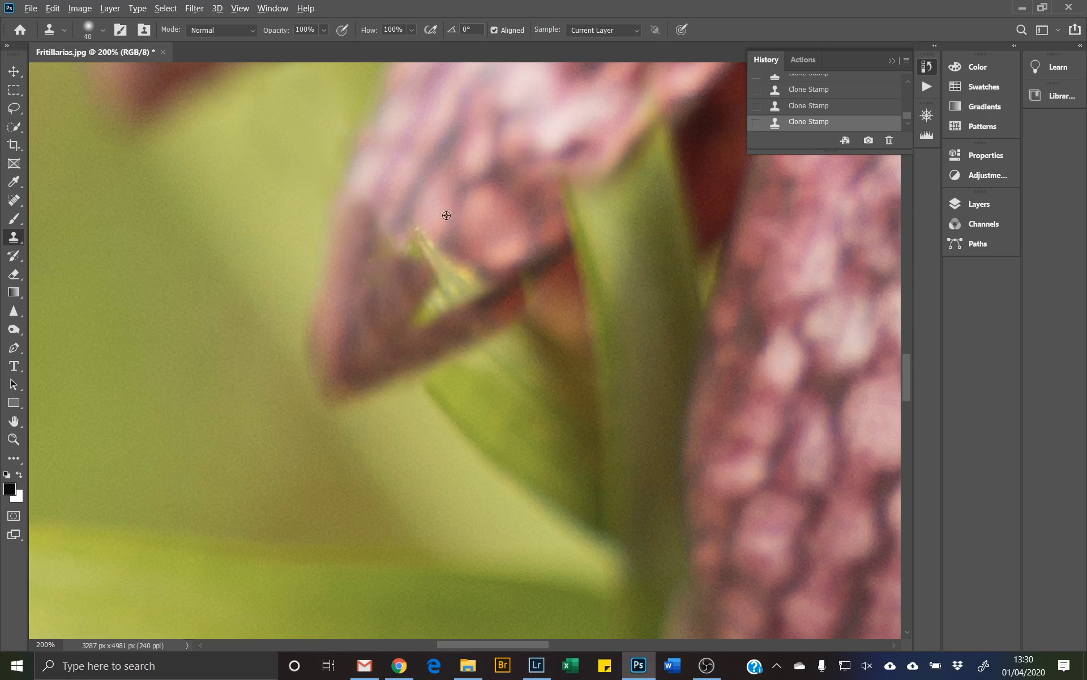
Cover the last leaf remnants with cloned speckled texture and the dark edge line separating the outer and inner petals
{"action": "mouse_move", "coordinate": [438, 271]}
{"action": "left_mouse_down"}
{"action": "mouse_move", "coordinate": [419, 253]}
{"action": "mouse_move", "coordinate": [430, 245]}
{"action": "mouse_move", "coordinate": [460, 277]}
{"action": "mouse_move", "coordinate": [458, 267]}
{"action": "mouse_move", "coordinate": [495, 275]}
{"action": "mouse_move", "coordinate": [454, 298]}
{"action": "mouse_move", "coordinate": [511, 270]}
{"action": "mouse_move", "coordinate": [425, 318]}
{"action": "mouse_move", "coordinate": [437, 319]}
{"action": "mouse_move", "coordinate": [443, 296]}
{"action": "mouse_move", "coordinate": [473, 315]}
{"action": "mouse_move", "coordinate": [482, 299]}
{"action": "mouse_move", "coordinate": [431, 291]}
{"action": "left_mouse_up"}
{"action": "left_click", "coordinate": [533, 267], "text": "alt"}
{"action": "mouse_move", "coordinate": [388, 251]}
{"action": "left_mouse_down"}
{"action": "mouse_move", "coordinate": [411, 235]}
{"action": "mouse_move", "coordinate": [381, 239]}
{"action": "mouse_move", "coordinate": [425, 245]}
{"action": "mouse_move", "coordinate": [381, 261]}
{"action": "left_mouse_up"}
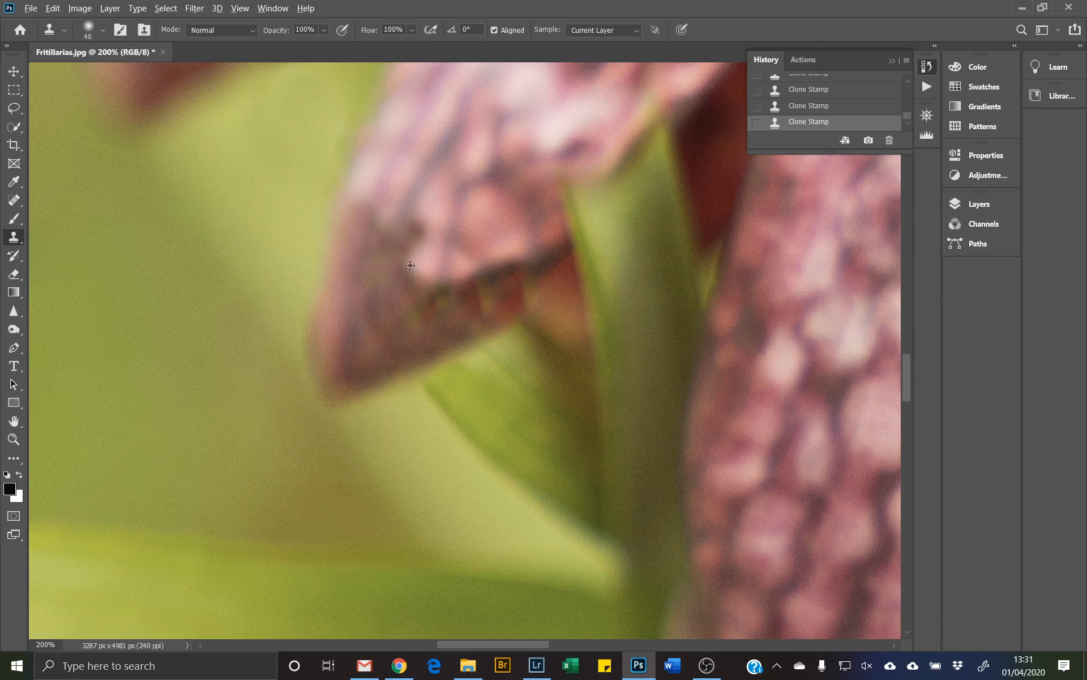
{"action": "left_click", "coordinate": [433, 196], "text": "alt"}
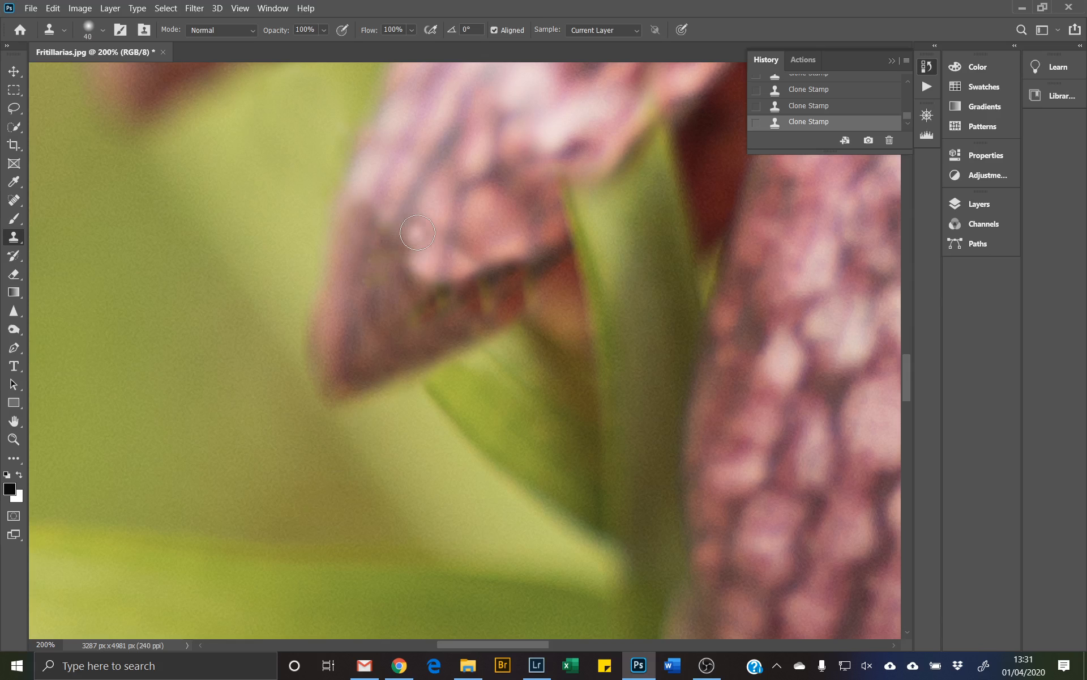
{"action": "left_click_drag", "start_coordinate": [419, 225], "coordinate": [420, 220]}
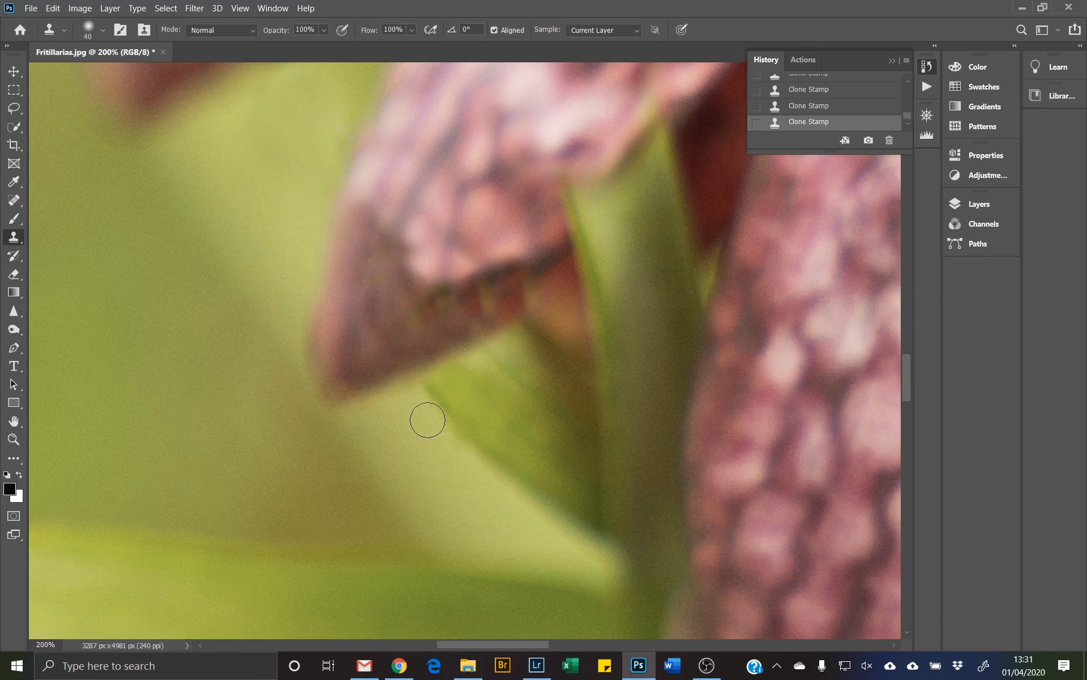
Clone the speckled petal's dark lower edge and adjoining texture across the top of the second, broader leaf
{"action": "left_click_drag", "start_coordinate": [539, 318], "coordinate": [284, 451]}
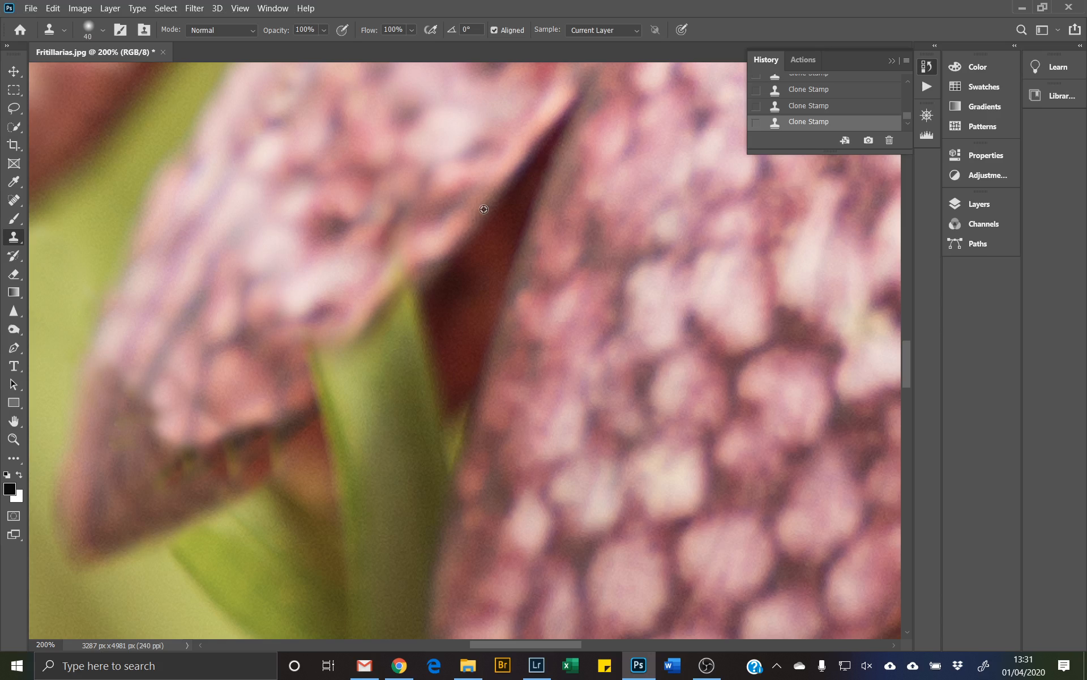
{"action": "mouse_move", "coordinate": [429, 270]}
{"action": "left_mouse_down"}
{"action": "mouse_move", "coordinate": [397, 292]}
{"action": "mouse_move", "coordinate": [384, 322]}
{"action": "mouse_move", "coordinate": [394, 265]}
{"action": "mouse_move", "coordinate": [406, 304]}
{"action": "mouse_move", "coordinate": [350, 362]}
{"action": "mouse_move", "coordinate": [390, 320]}
{"action": "left_mouse_up"}
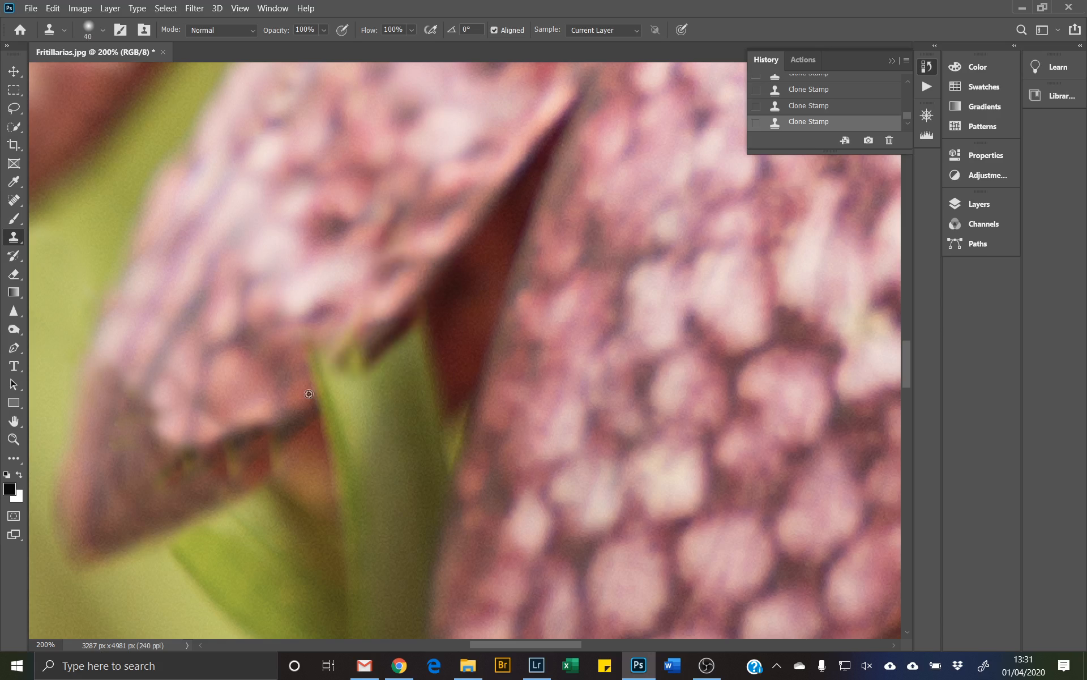
{"action": "mouse_move", "coordinate": [307, 402]}
{"action": "left_mouse_down"}
{"action": "mouse_move", "coordinate": [340, 351]}
{"action": "mouse_move", "coordinate": [329, 350]}
{"action": "left_mouse_up"}
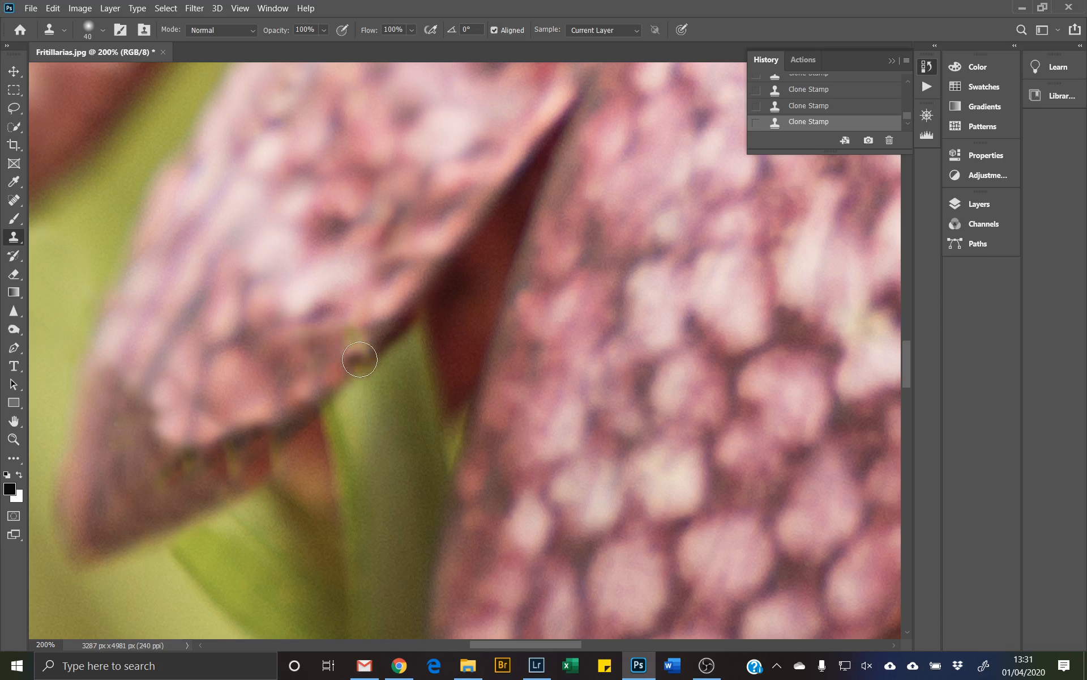
{"action": "left_click_drag", "start_coordinate": [359, 354], "coordinate": [357, 331]}
{"action": "left_click", "coordinate": [347, 346]}
Clone petal edge texture over the green flecks left along the speckled petal's lower edge above the broad leaf
{"action": "mouse_move", "coordinate": [329, 547]}
{"action": "left_mouse_down"}
{"action": "mouse_move", "coordinate": [361, 359]}
{"action": "mouse_move", "coordinate": [318, 439]}
{"action": "left_mouse_up"}
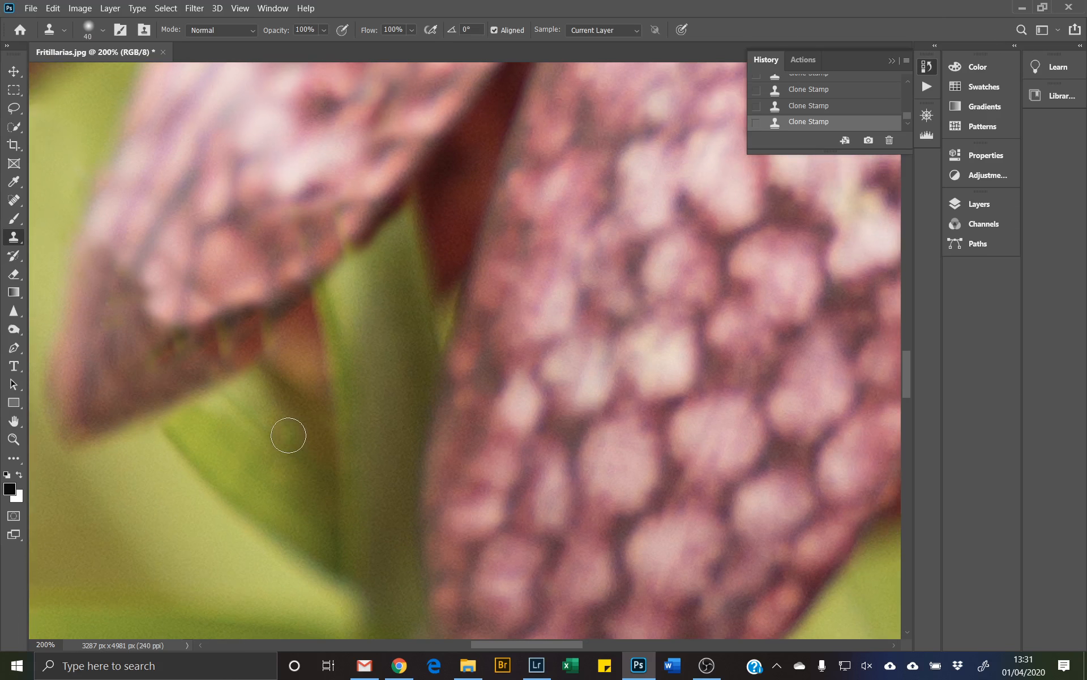
{"action": "left_click", "coordinate": [292, 283], "text": "alt"}
{"action": "mouse_move", "coordinate": [347, 264]}
{"action": "left_mouse_down"}
{"action": "mouse_move", "coordinate": [345, 219]}
{"action": "mouse_move", "coordinate": [353, 233]}
{"action": "mouse_move", "coordinate": [341, 257]}
{"action": "mouse_move", "coordinate": [322, 266]}
{"action": "mouse_move", "coordinate": [382, 216]}
{"action": "left_mouse_up"}
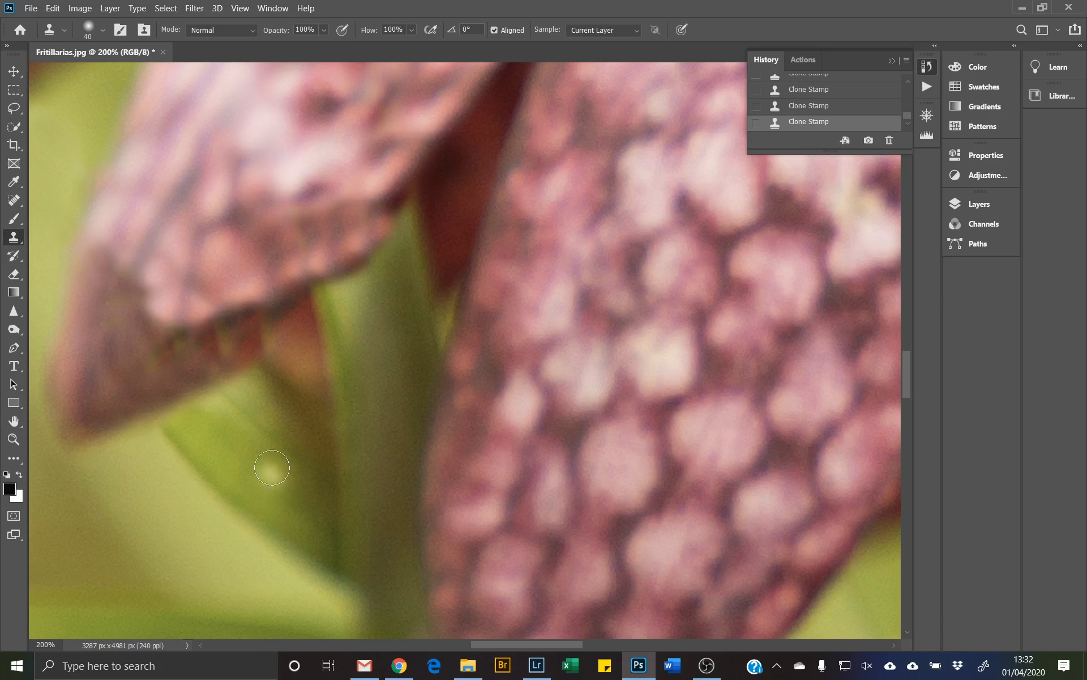
Apply a Levels adjustment to the whole photo, working on the black point of the input levels
{"action": "key", "text": "ctrl+0"}
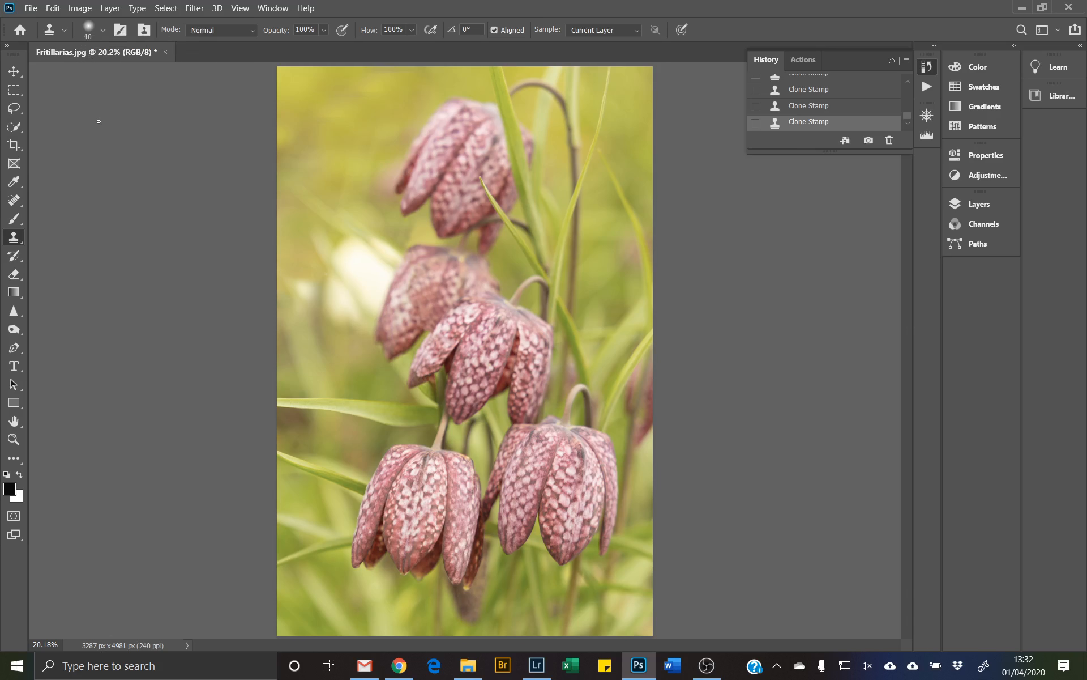
{"action": "left_click", "coordinate": [86, 7]}
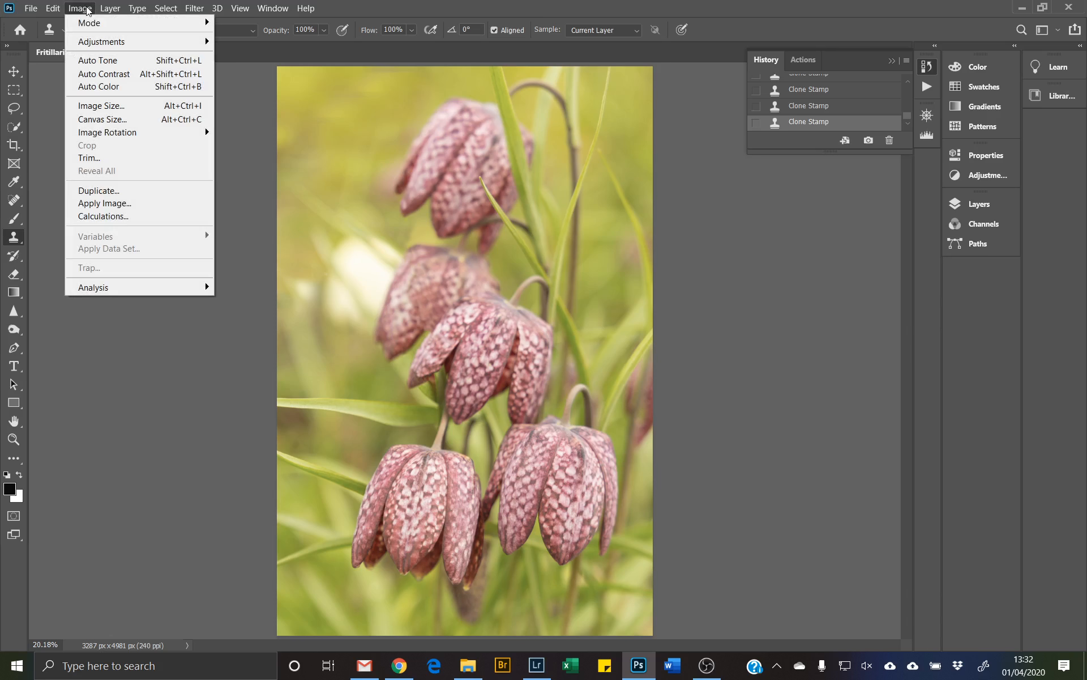
{"action": "mouse_move", "coordinate": [109, 45]}
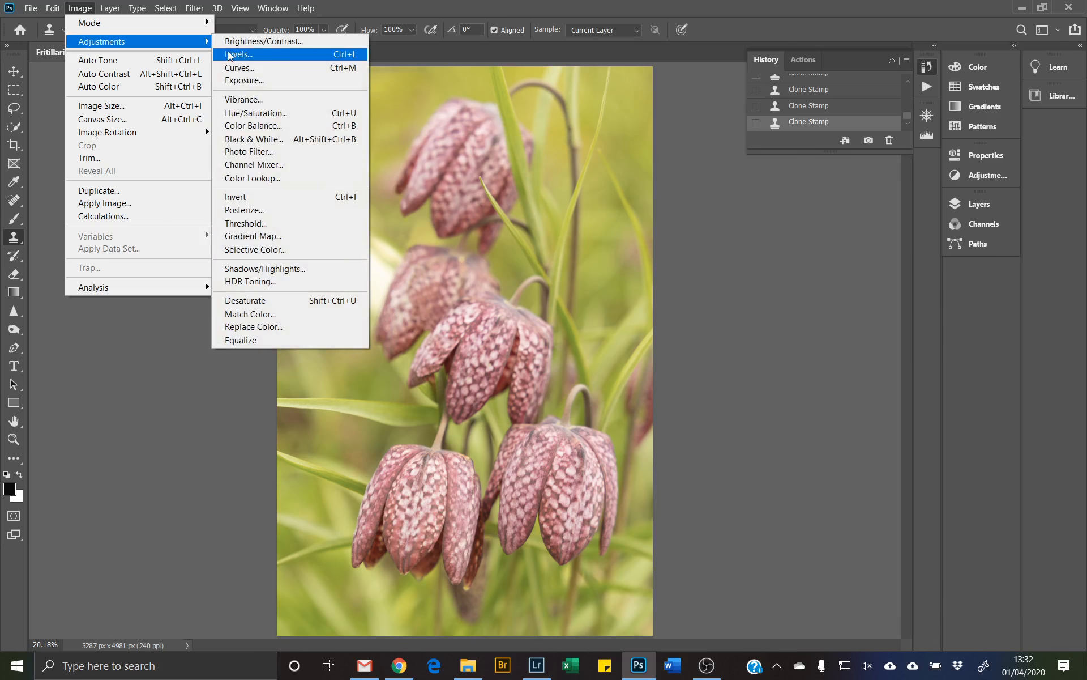
{"action": "left_click", "coordinate": [237, 54]}
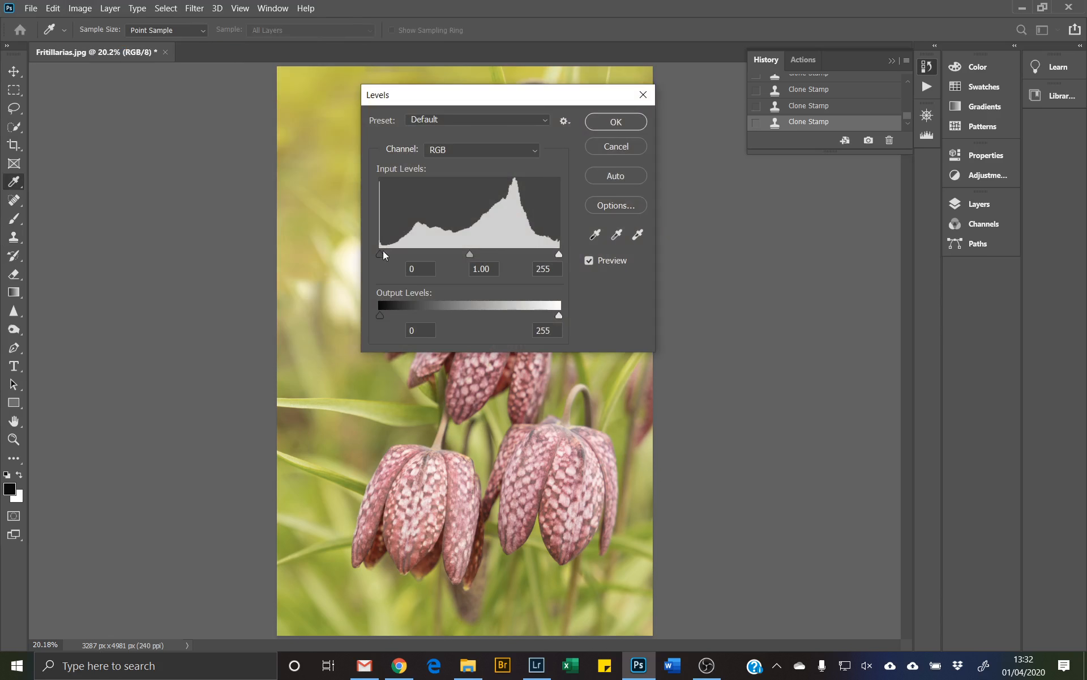
{"action": "left_click_drag", "start_coordinate": [381, 257], "coordinate": [360, 252]}
{"action": "left_click", "coordinate": [610, 126]}
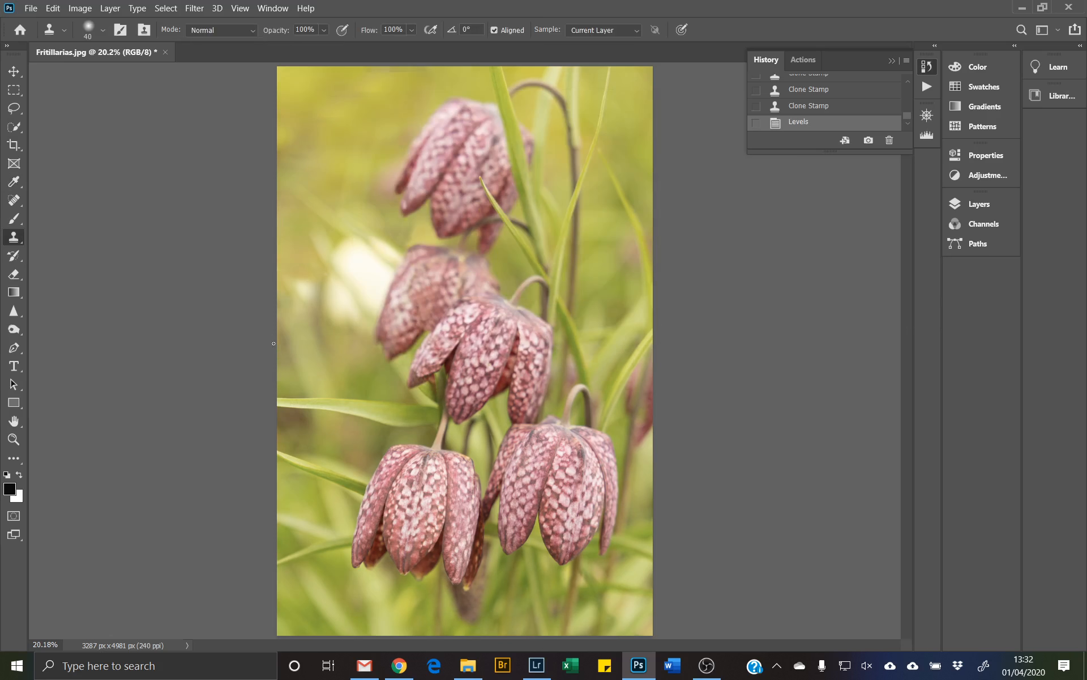
Set up the Gradient tool with the black-to-transparent gradient from the Basics presets
{"action": "left_click", "coordinate": [14, 292]}
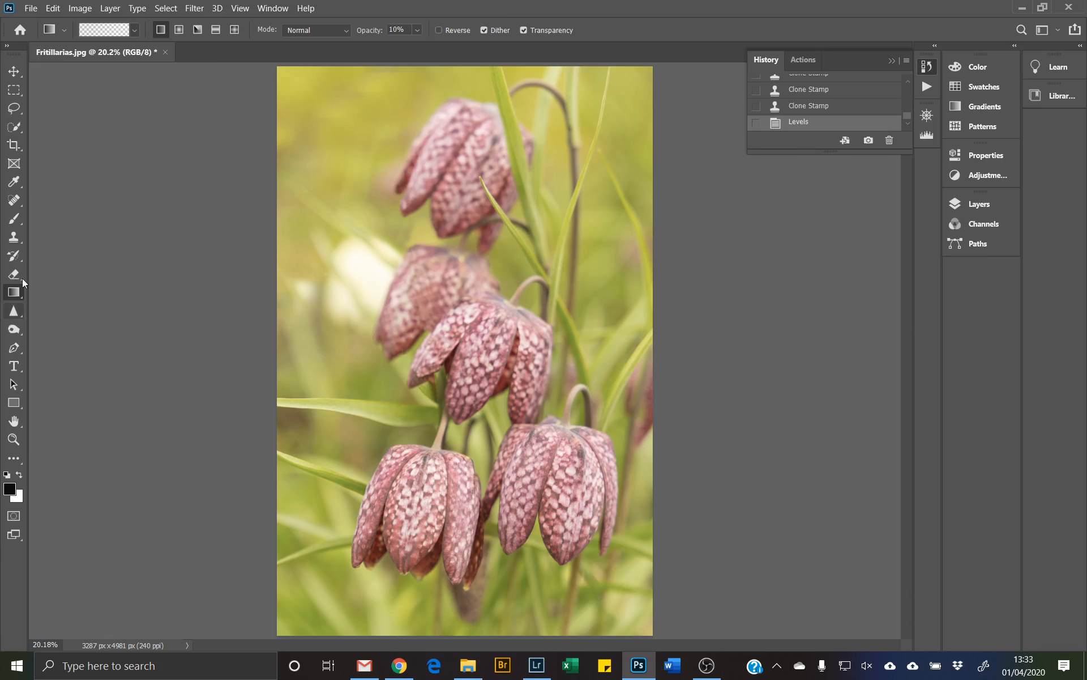
{"action": "left_click", "coordinate": [136, 31]}
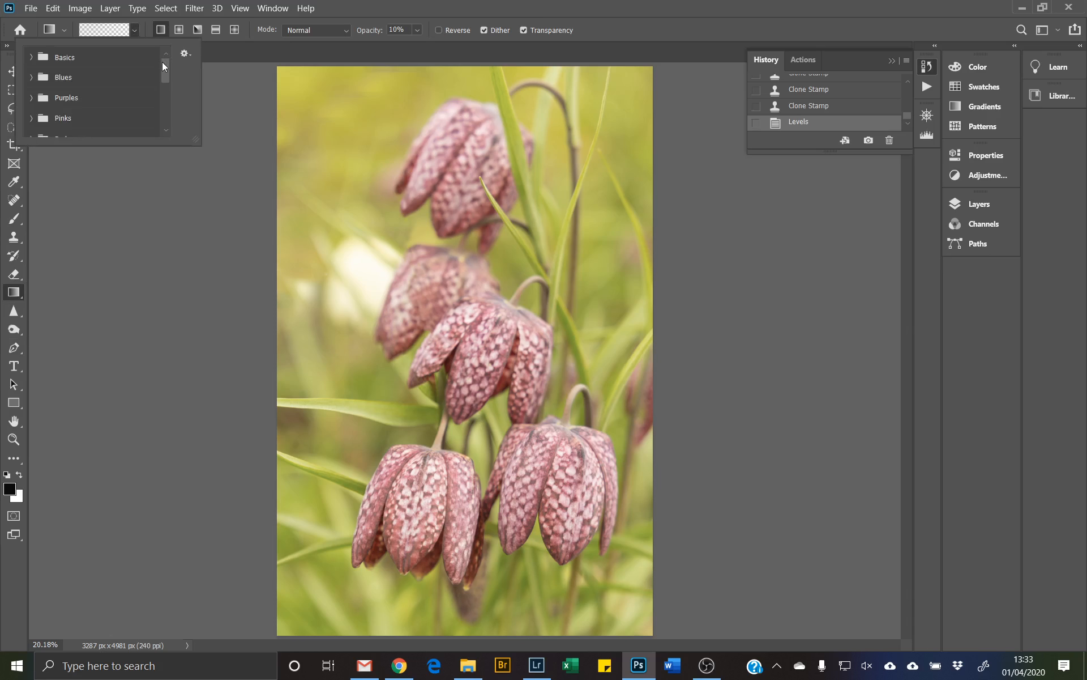
{"action": "mouse_move", "coordinate": [165, 67]}
{"action": "left_mouse_down"}
{"action": "mouse_move", "coordinate": [164, 124]}
{"action": "mouse_move", "coordinate": [168, 62]}
{"action": "left_mouse_up"}
{"action": "left_click", "coordinate": [31, 56]}
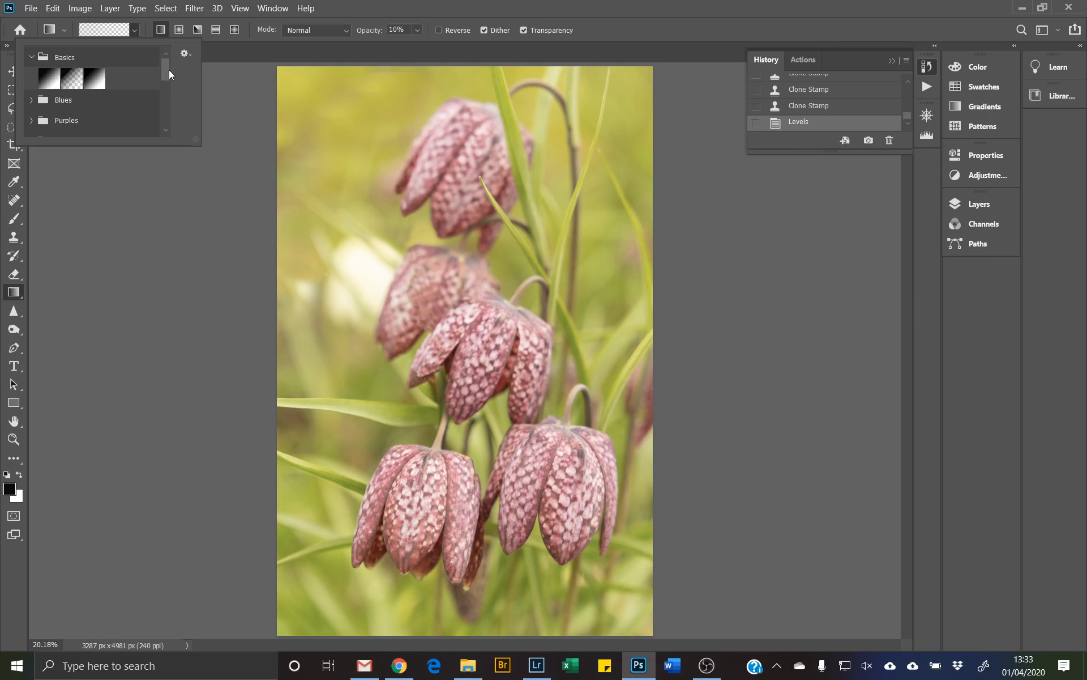
{"action": "left_click_drag", "start_coordinate": [168, 72], "coordinate": [166, 131]}
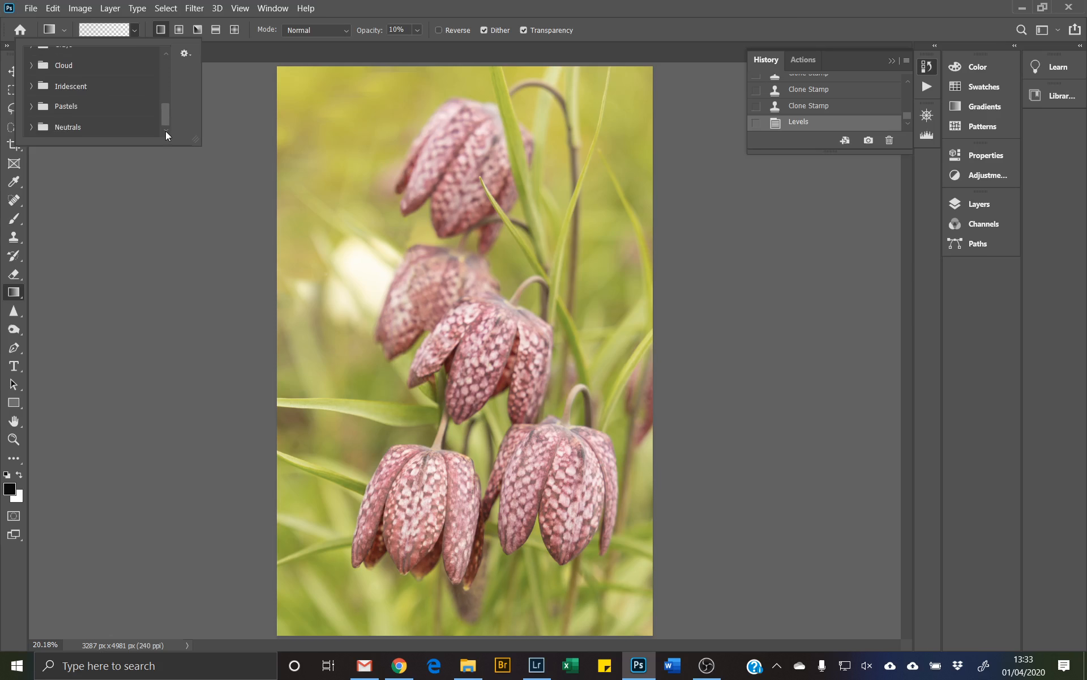
{"action": "left_click", "coordinate": [32, 127]}
{"action": "left_click_drag", "start_coordinate": [171, 112], "coordinate": [179, 37]}
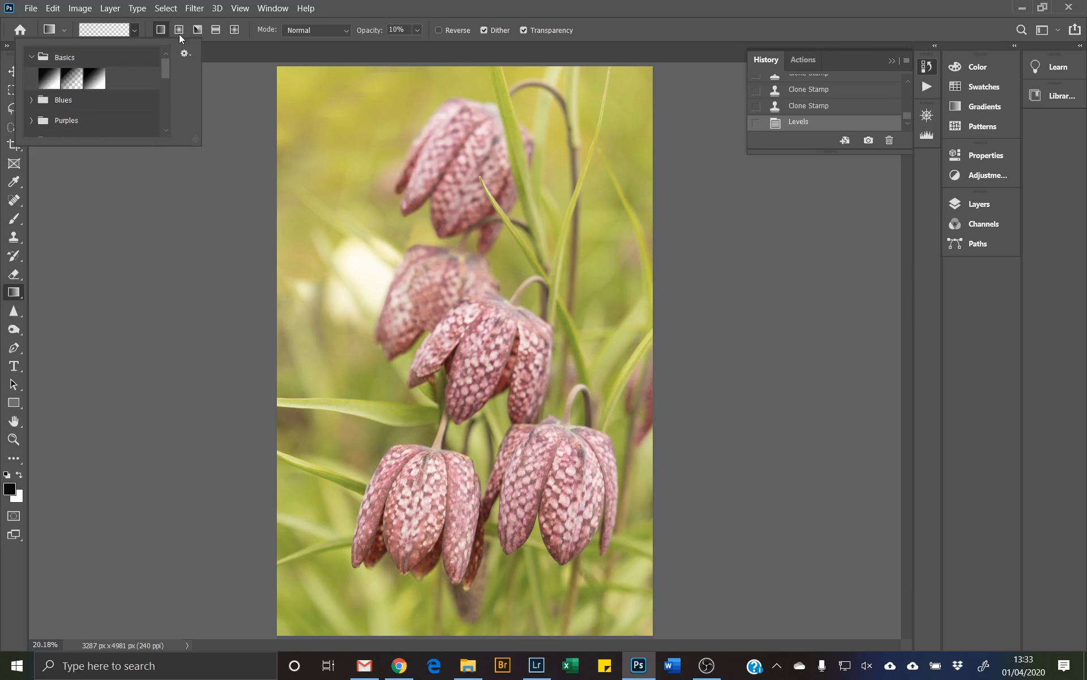
{"action": "left_click", "coordinate": [77, 82]}
{"action": "left_click", "coordinate": [142, 276]}
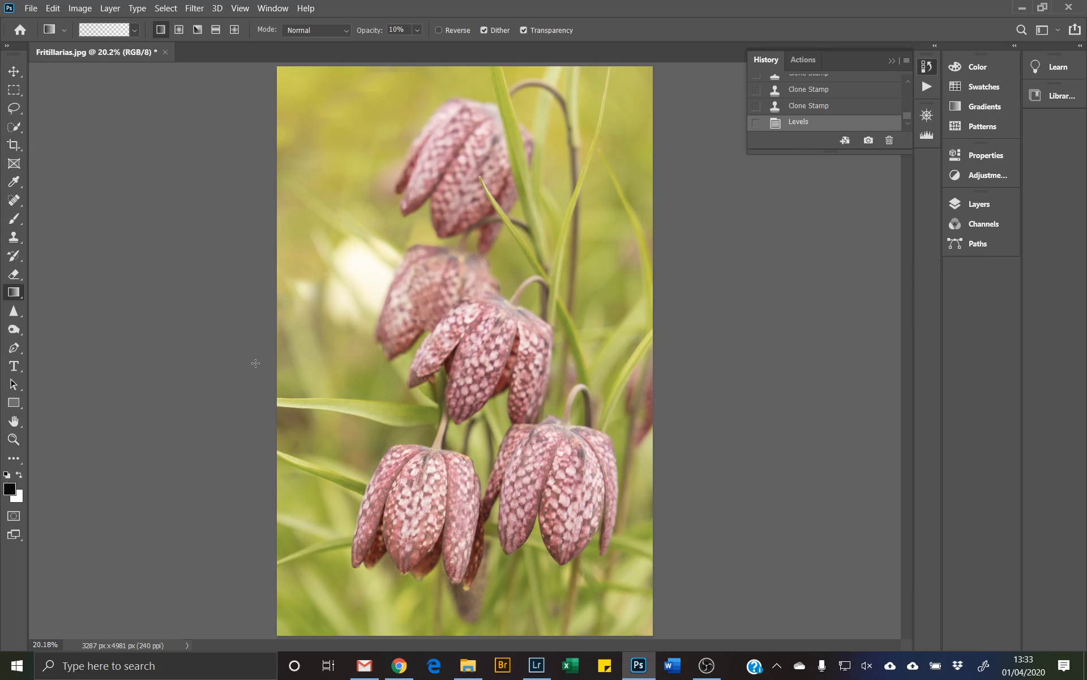
Darken the photo's left and right edges and its top-left corner with black-to-transparent gradients running inward
{"action": "left_click_drag", "start_coordinate": [255, 363], "coordinate": [436, 369]}
{"action": "left_click_drag", "start_coordinate": [679, 351], "coordinate": [501, 348]}
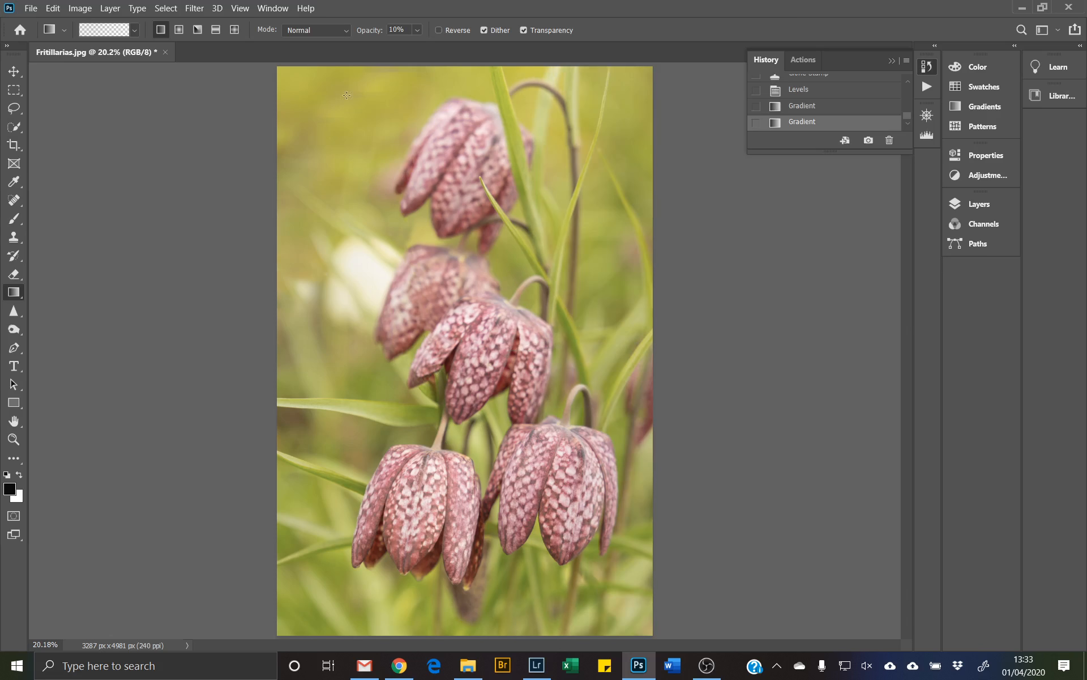
{"action": "left_click_drag", "start_coordinate": [263, 67], "coordinate": [480, 328]}
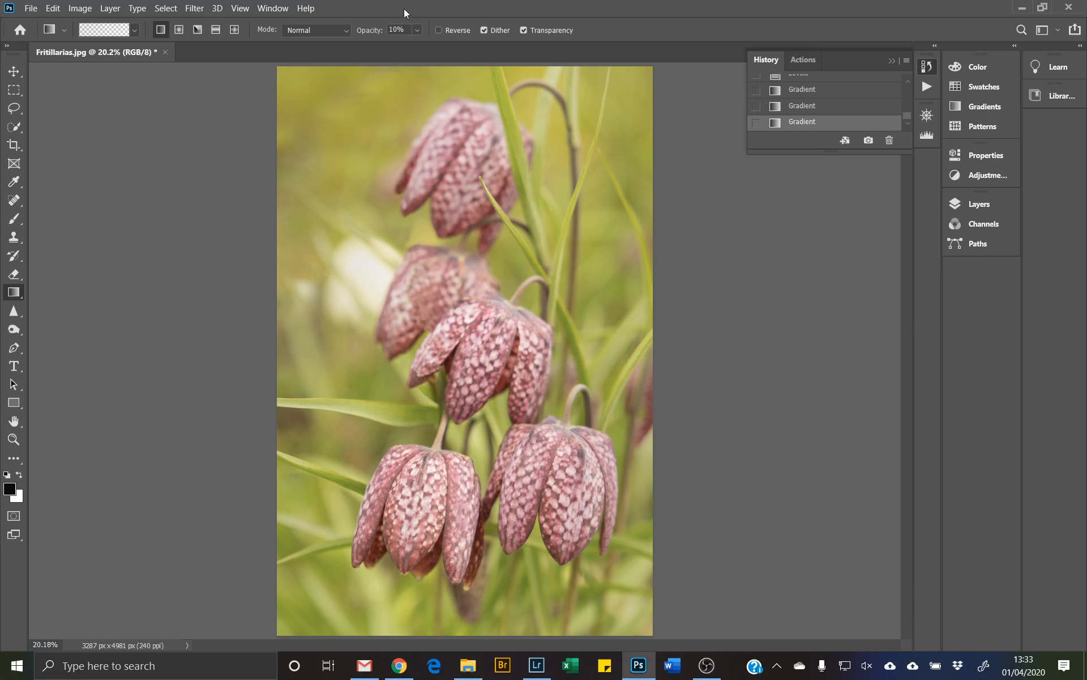
{"action": "left_click_drag", "start_coordinate": [250, 422], "coordinate": [361, 429]}
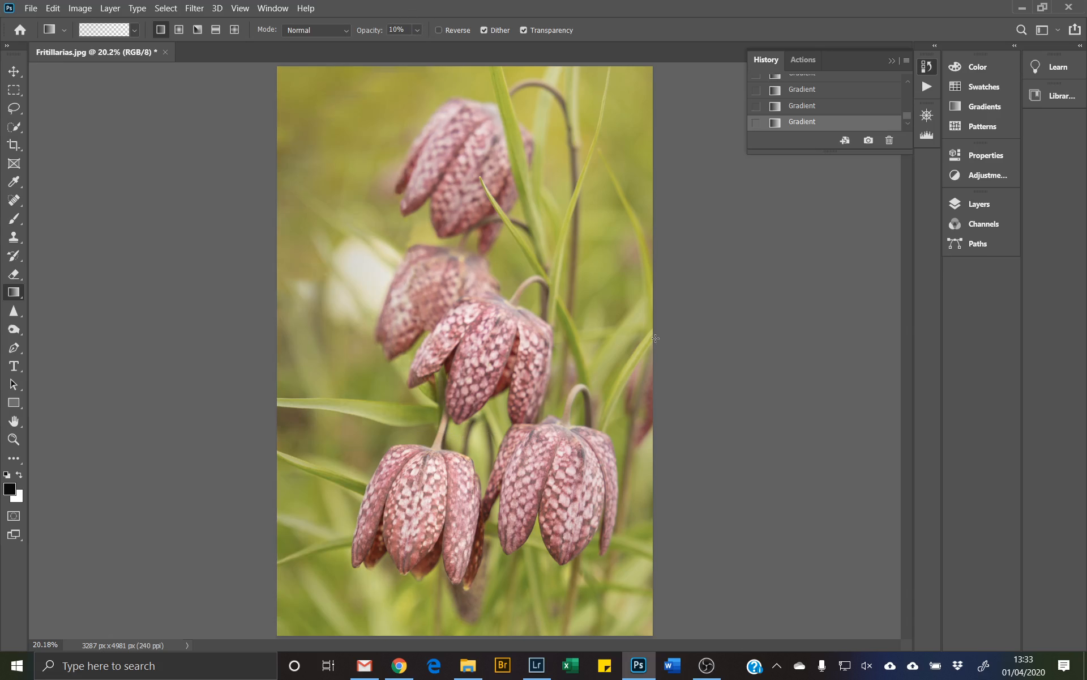
{"action": "left_click_drag", "start_coordinate": [682, 345], "coordinate": [593, 345]}
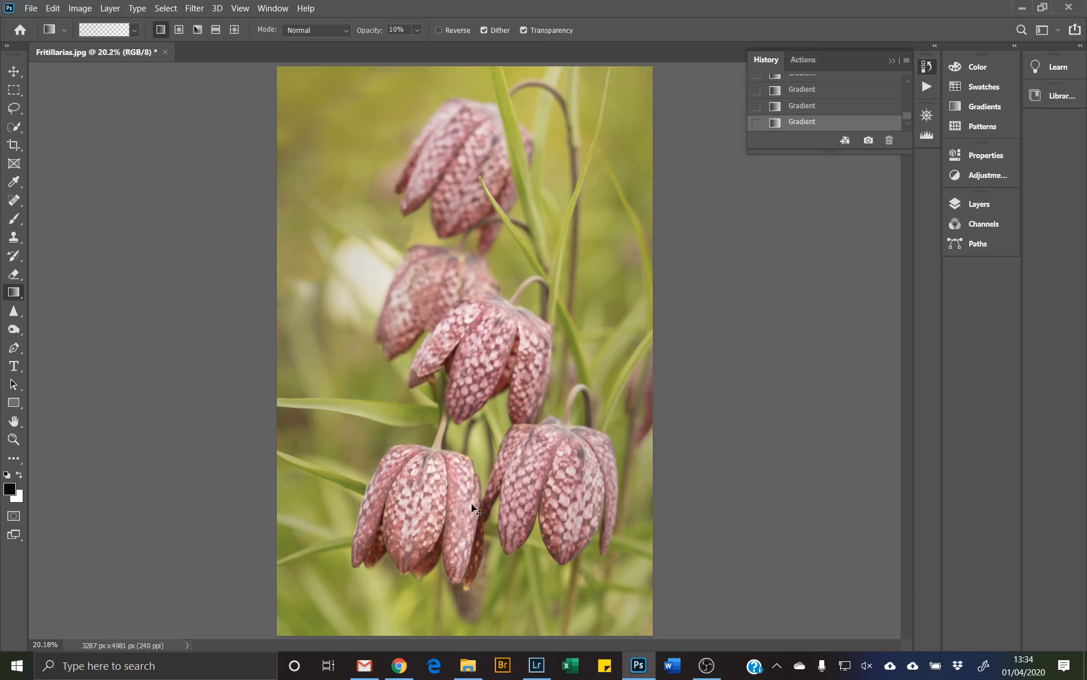
Darken the photo's bottom edge, top edge and top-right corner with inward black-to-transparent gradients
{"action": "key", "text": "ctrl+minus"}
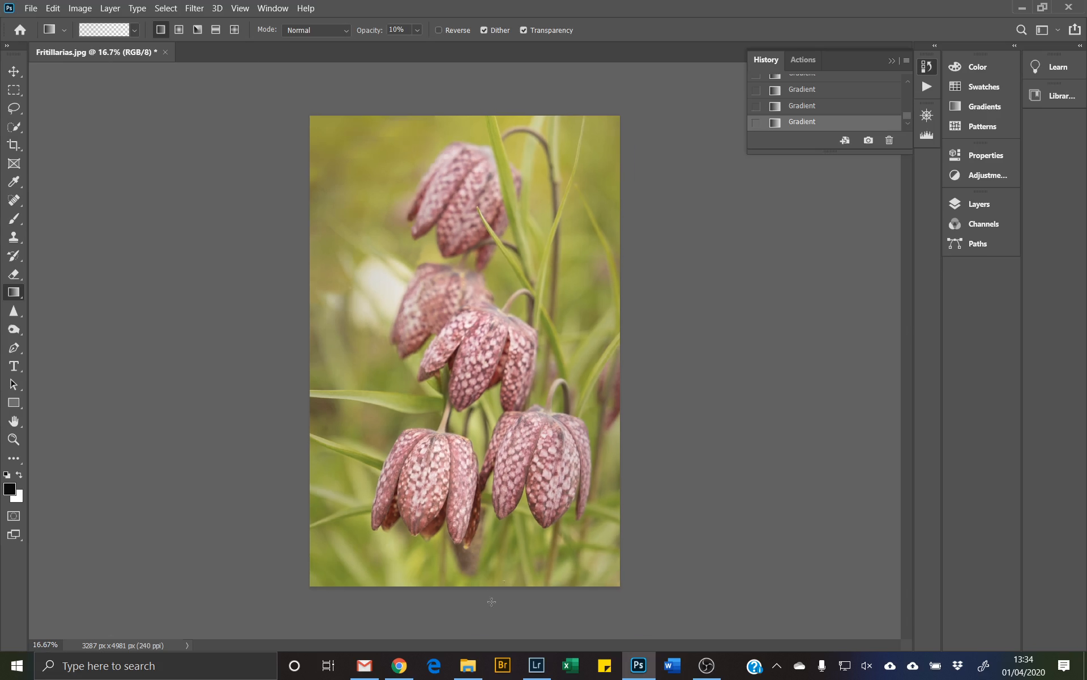
{"action": "left_click_drag", "start_coordinate": [482, 614], "coordinate": [476, 469]}
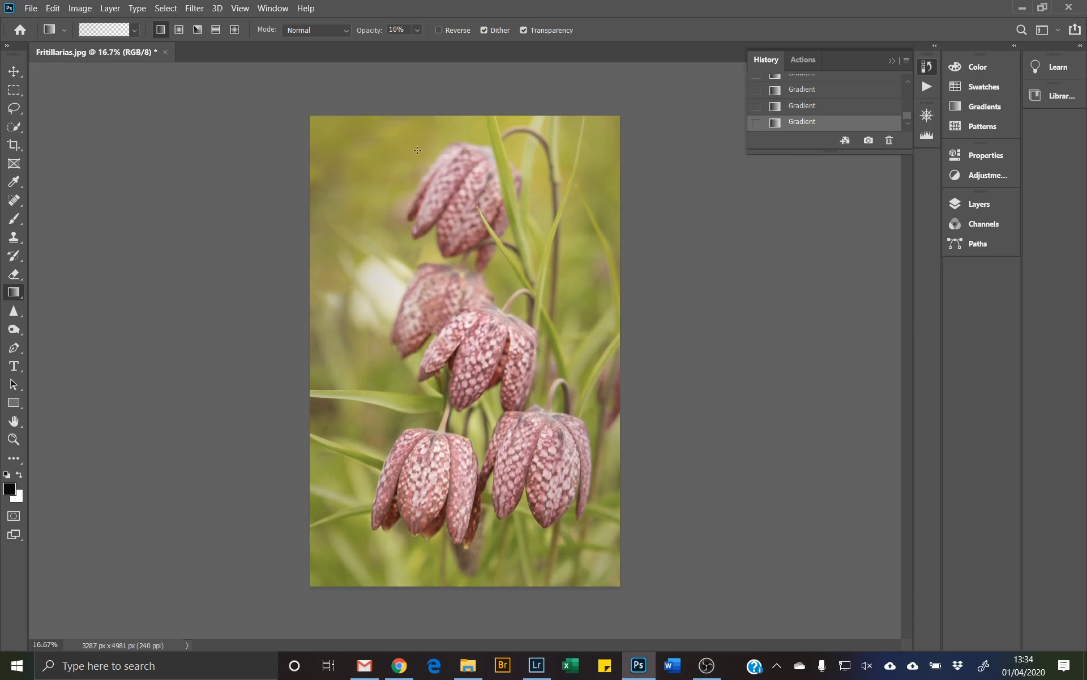
{"action": "left_click_drag", "start_coordinate": [469, 96], "coordinate": [469, 246]}
{"action": "left_click_drag", "start_coordinate": [651, 112], "coordinate": [623, 151]}
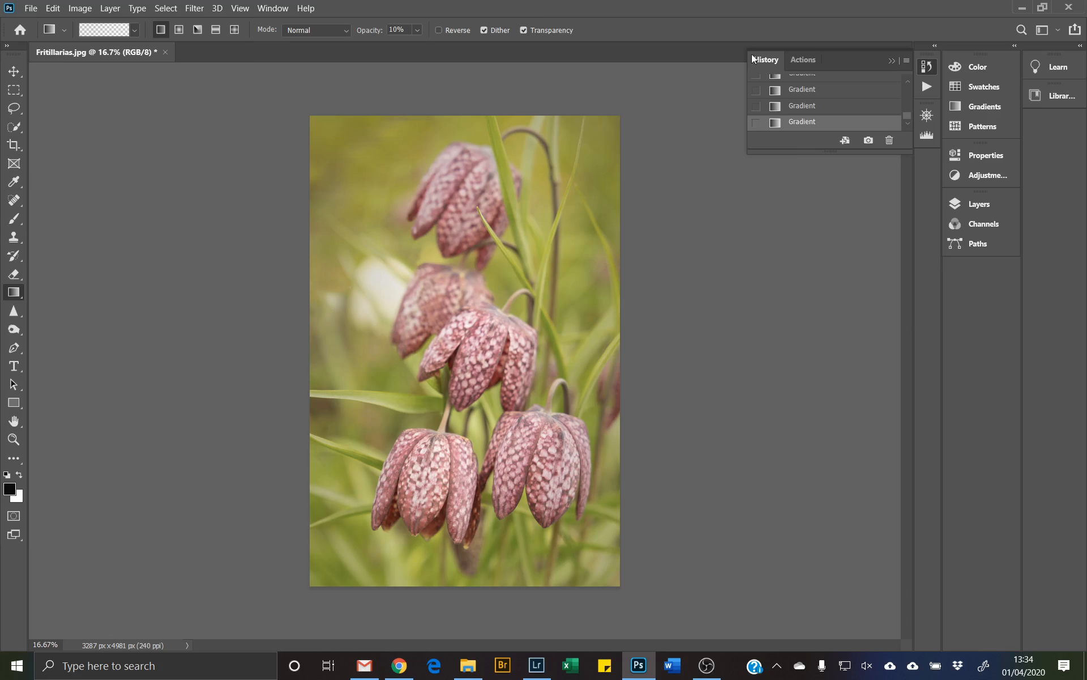
Delete the most recent Gradient state from the photo's history
{"action": "left_click", "coordinate": [272, 9]}
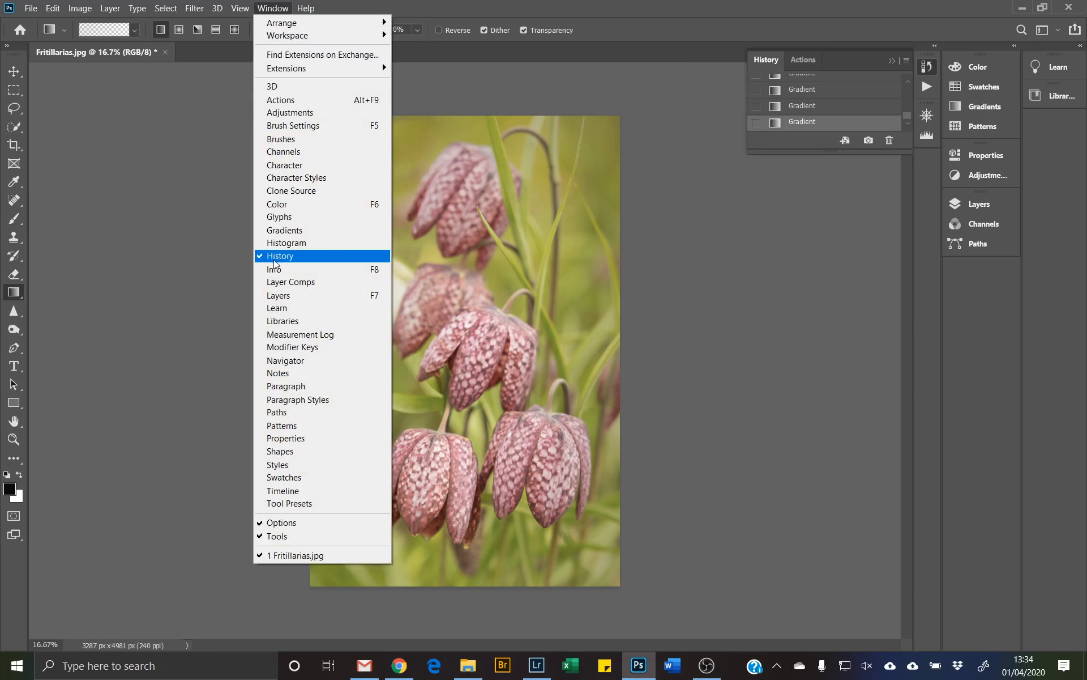
{"action": "left_click", "coordinate": [779, 287]}
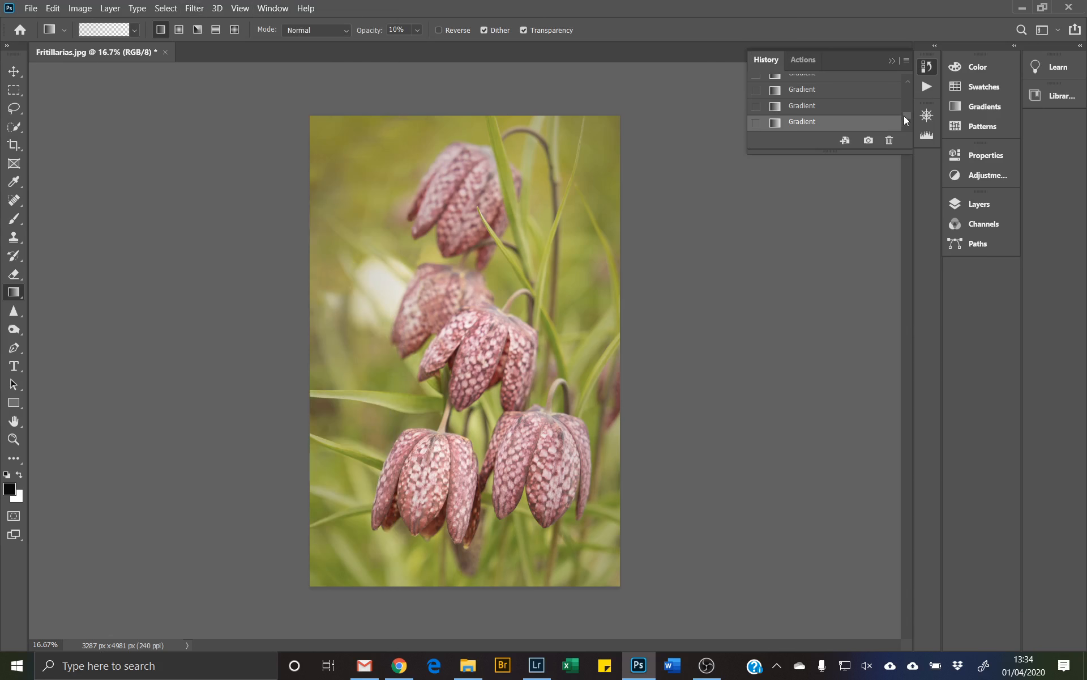
{"action": "mouse_move", "coordinate": [906, 116]}
{"action": "left_mouse_down"}
{"action": "mouse_move", "coordinate": [906, 90]}
{"action": "mouse_move", "coordinate": [915, 118]}
{"action": "mouse_move", "coordinate": [914, 81]}
{"action": "mouse_move", "coordinate": [919, 117]}
{"action": "left_mouse_up"}
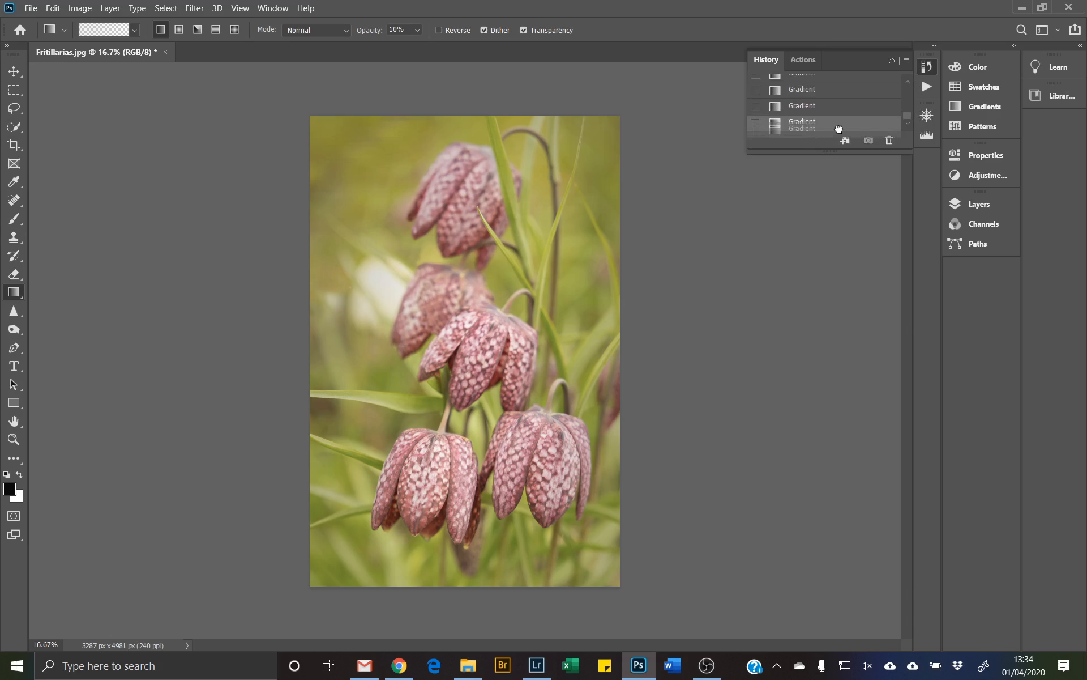
{"action": "left_click", "coordinate": [891, 141]}
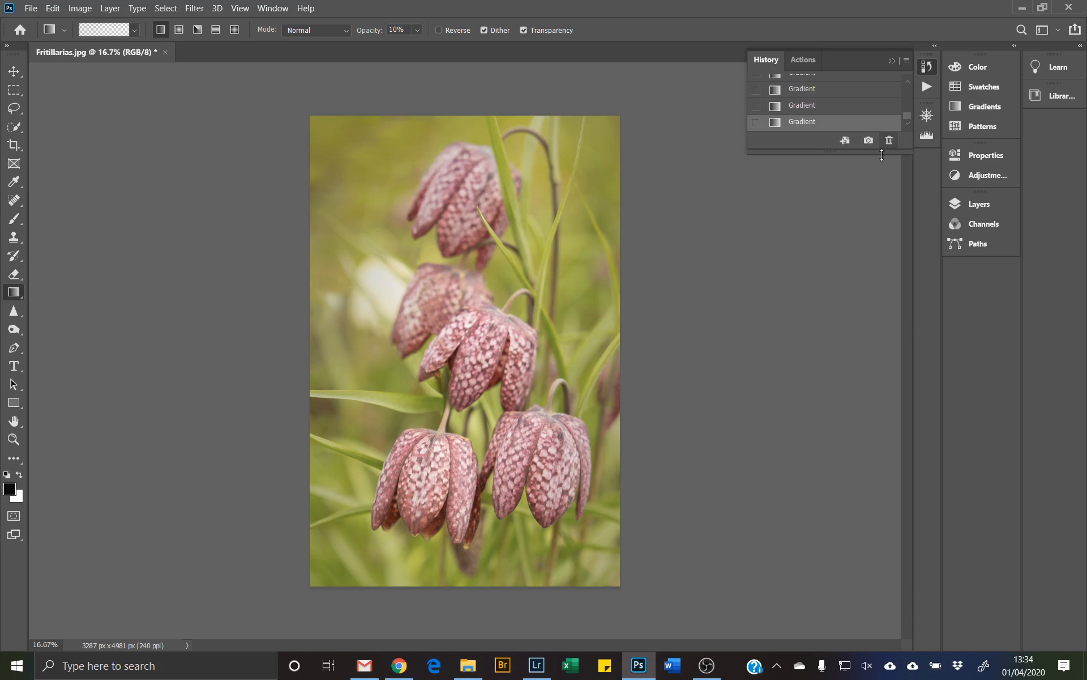